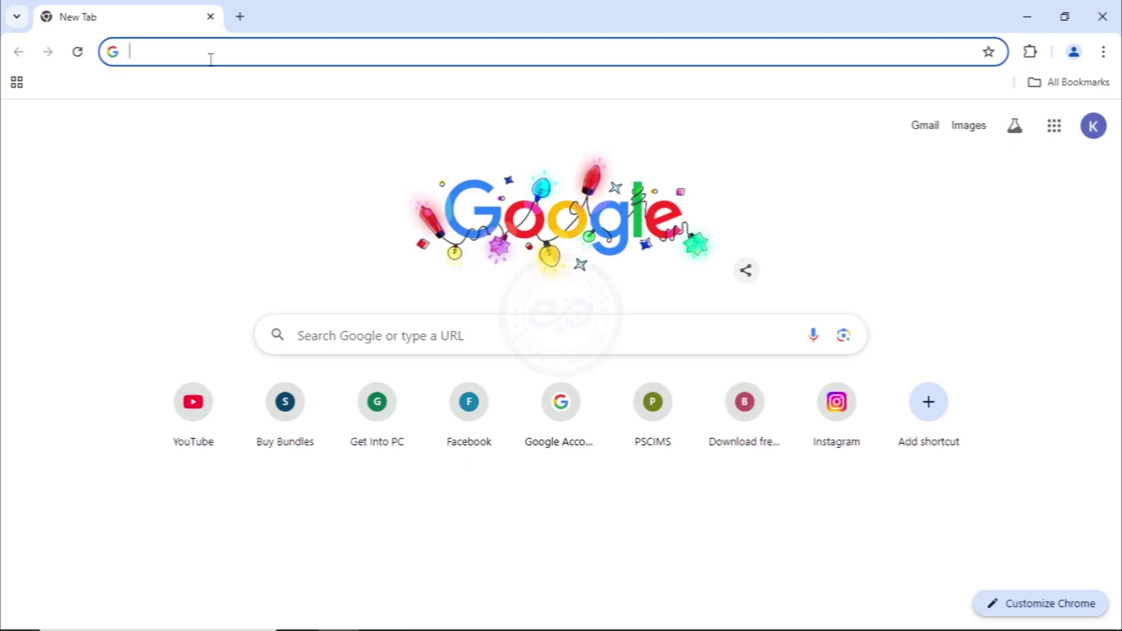
- Search Google for 'ecitizen' and open the eCitizen One Login sign-in page from the results
text(eciti)
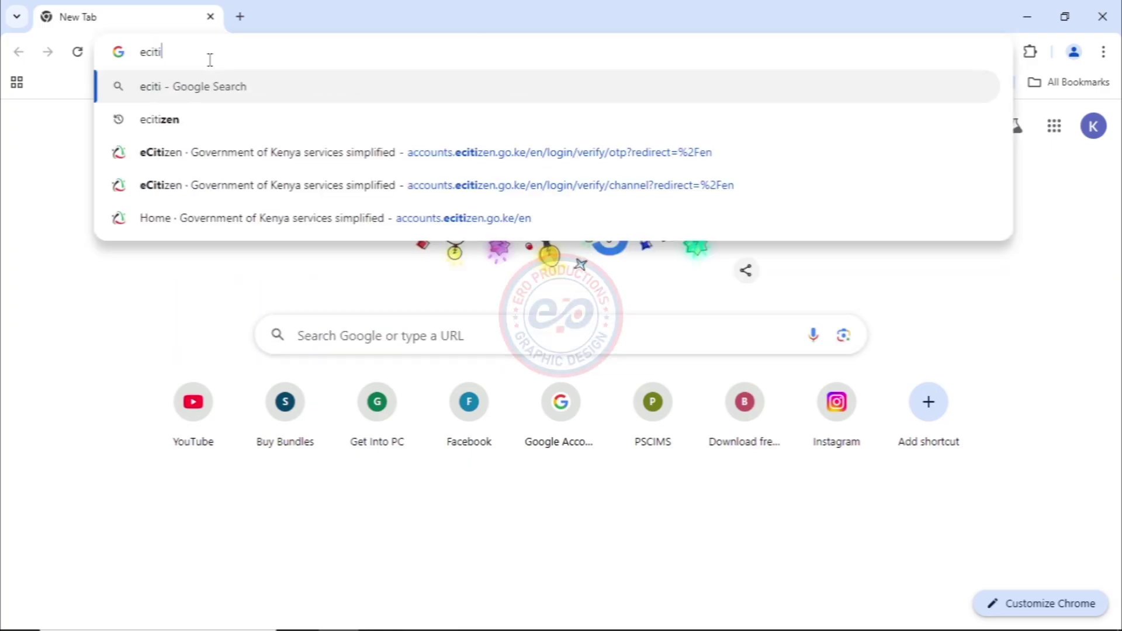
click(170, 123)
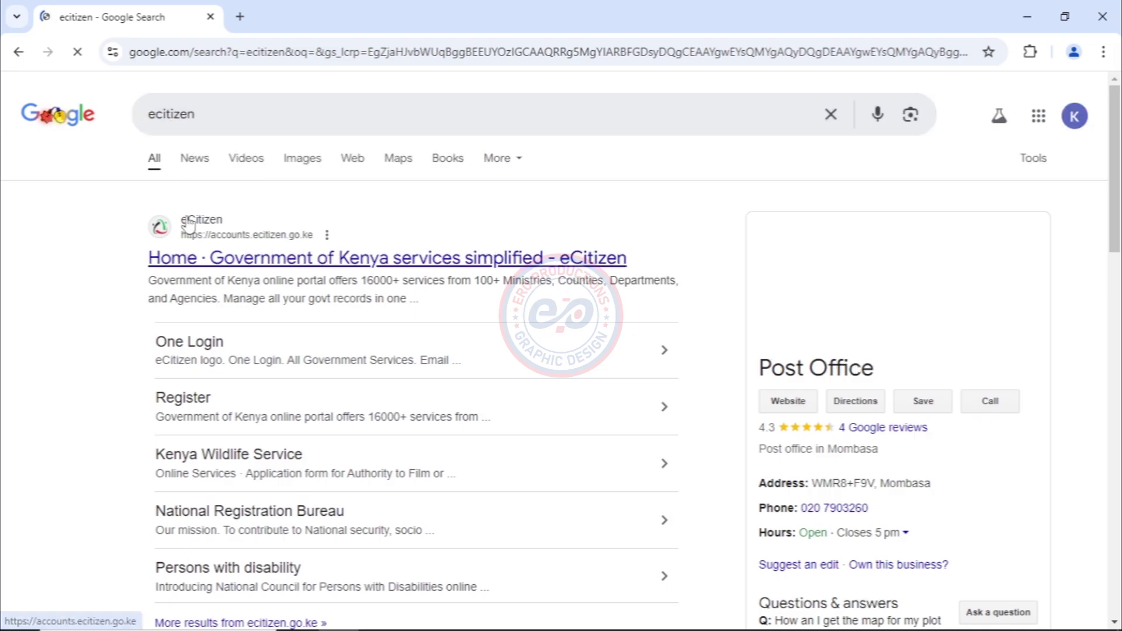
click(188, 343)
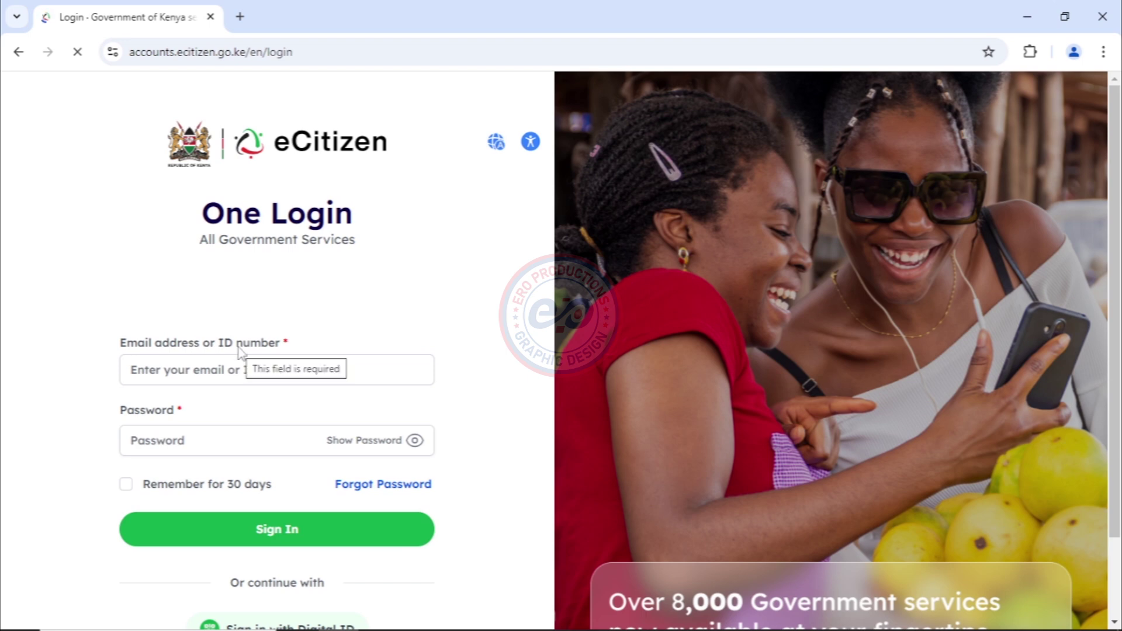
- Sign in to eCitizen with the account's ID number and password
click(254, 374)
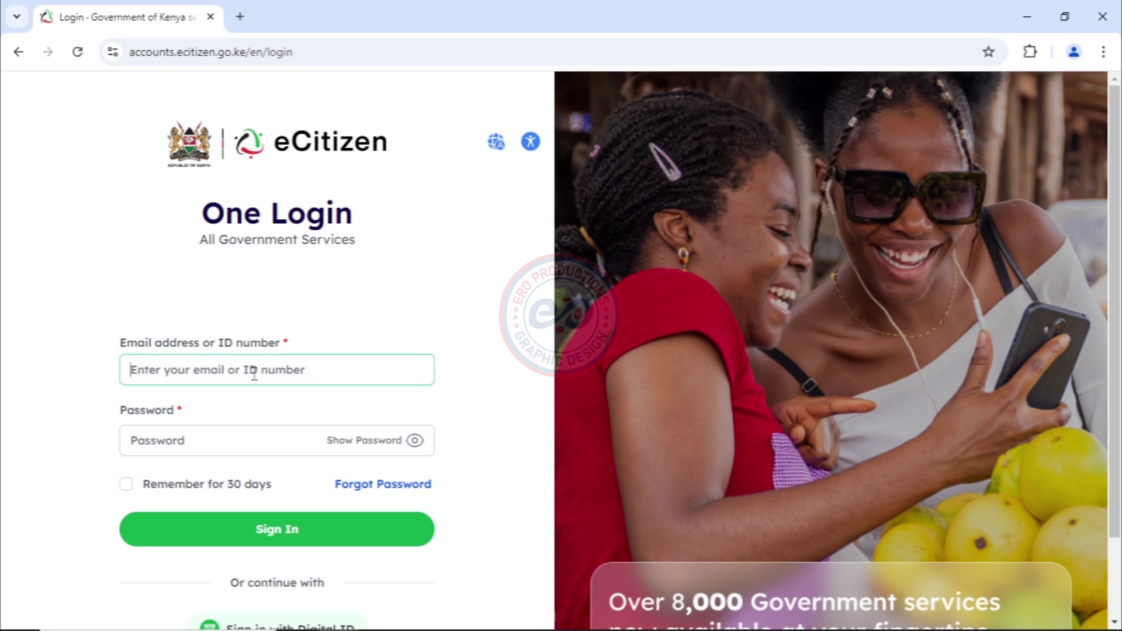
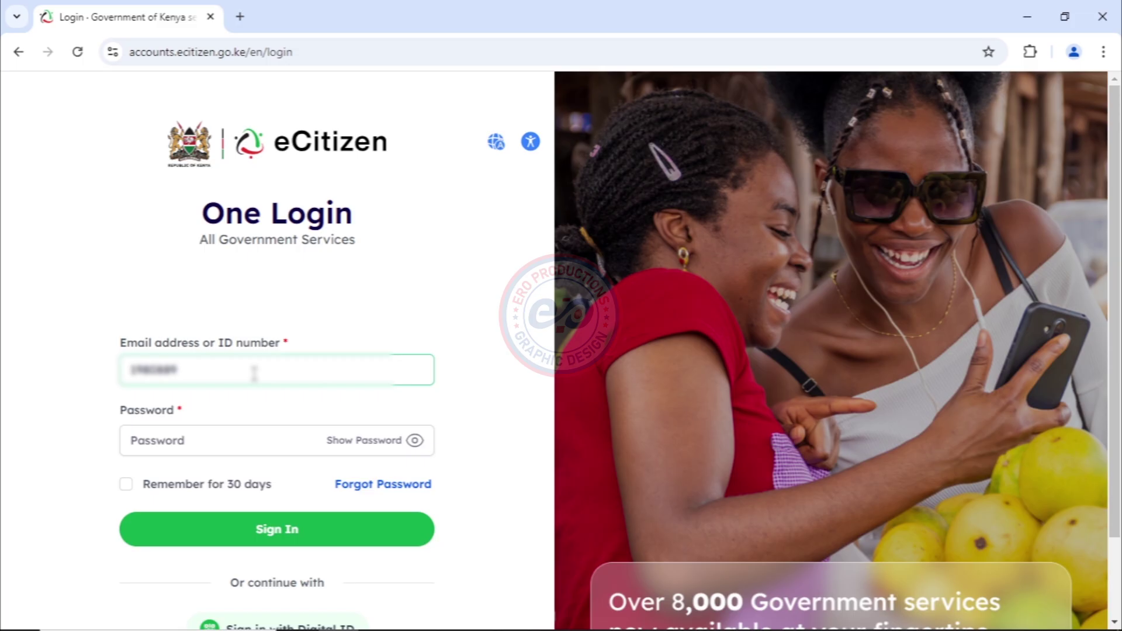
click(206, 434)
text(*)
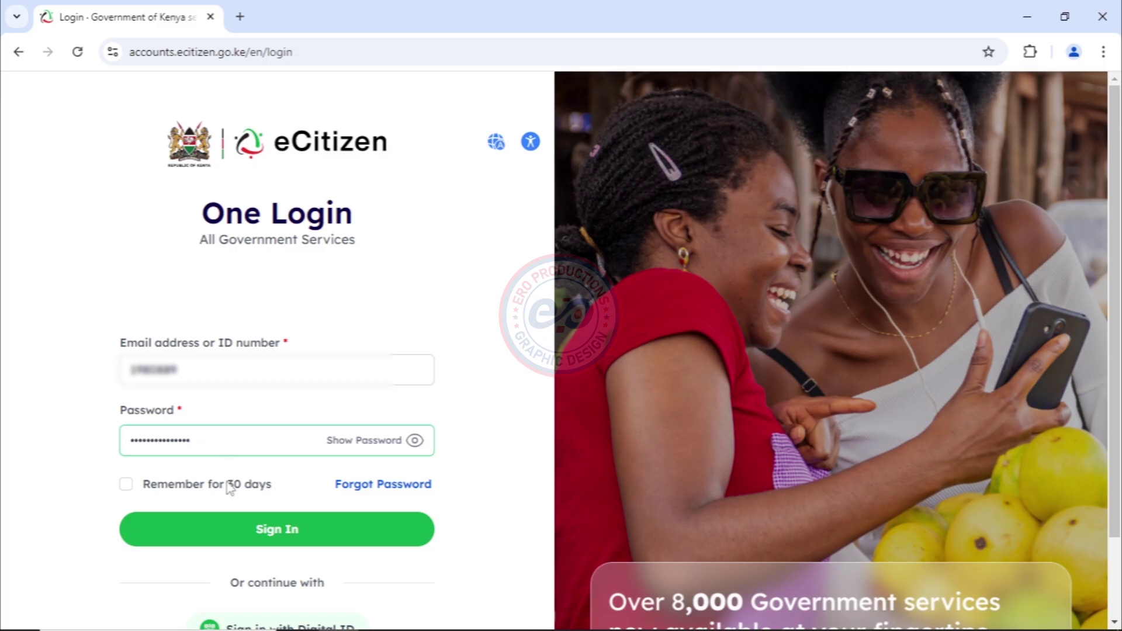
click(225, 529)
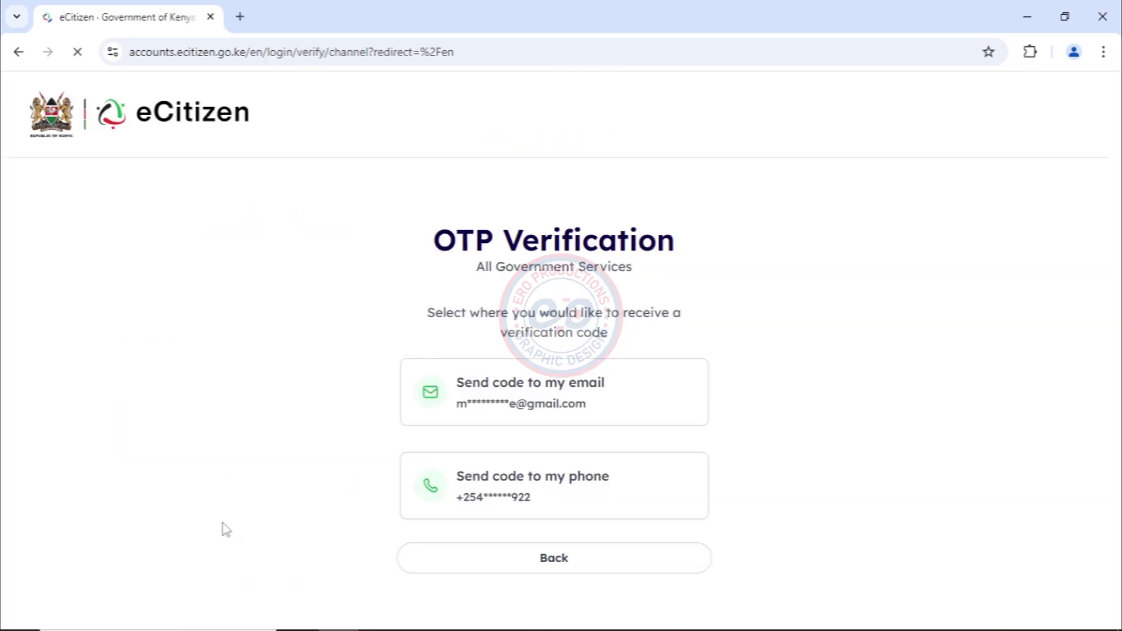
- Have the one-time code sent to the phone and submit the received code
click(590, 490)
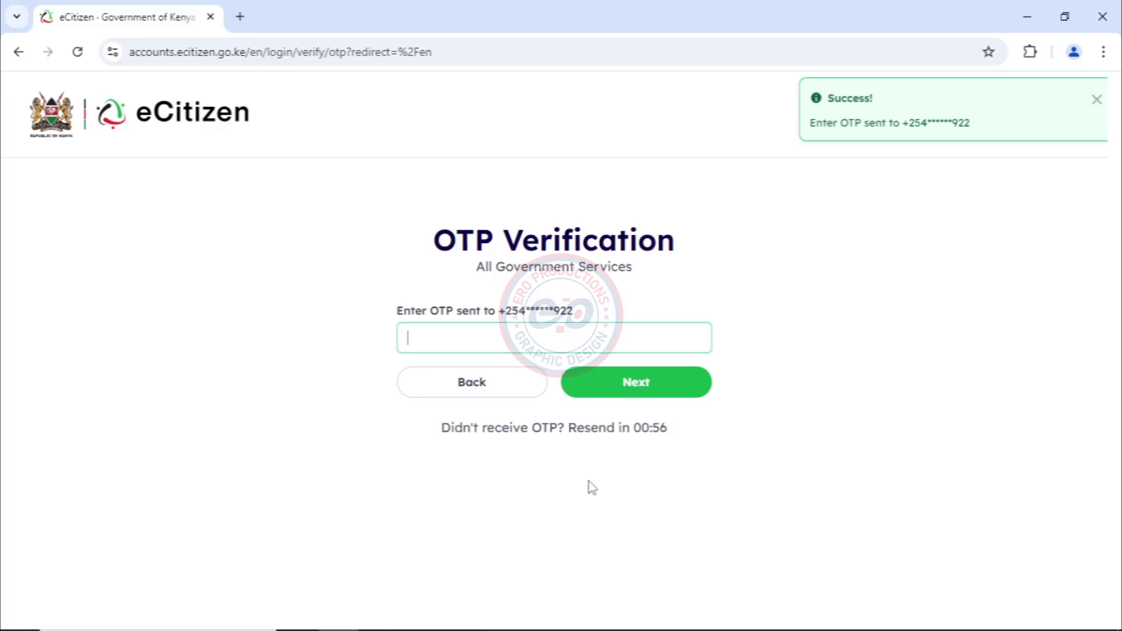
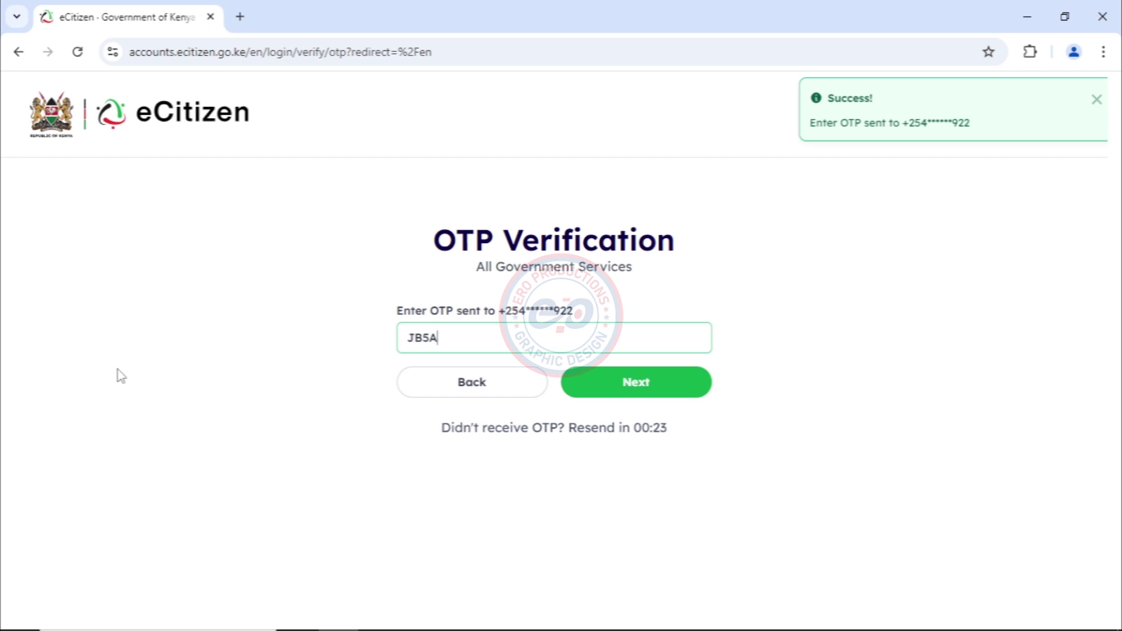
click(631, 386)
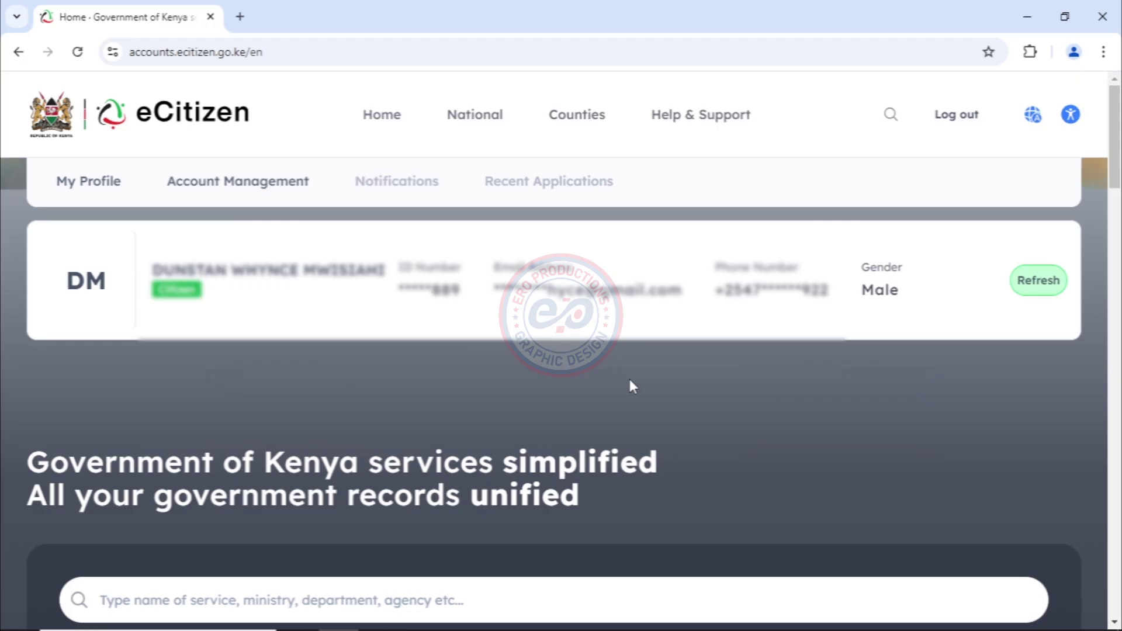
- Browse the National ministries and open The National Treasury And Economic Planning
scroll(630, 381, down, 10)
scroll(632, 386, down, 15)
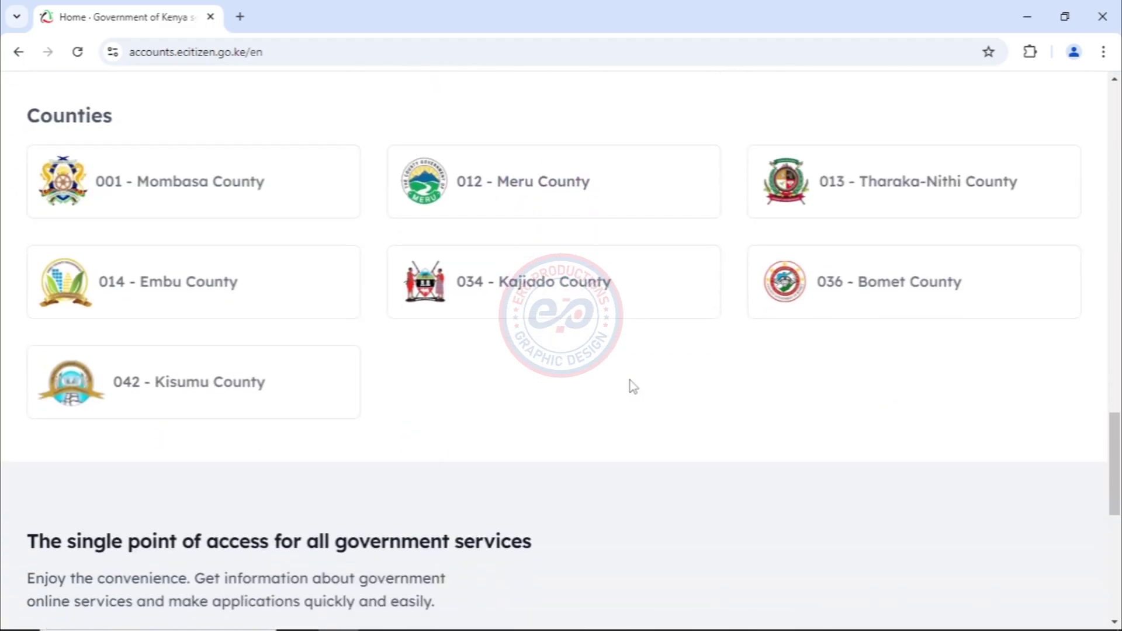
scroll(633, 386, up, 20)
scroll(631, 386, up, 5)
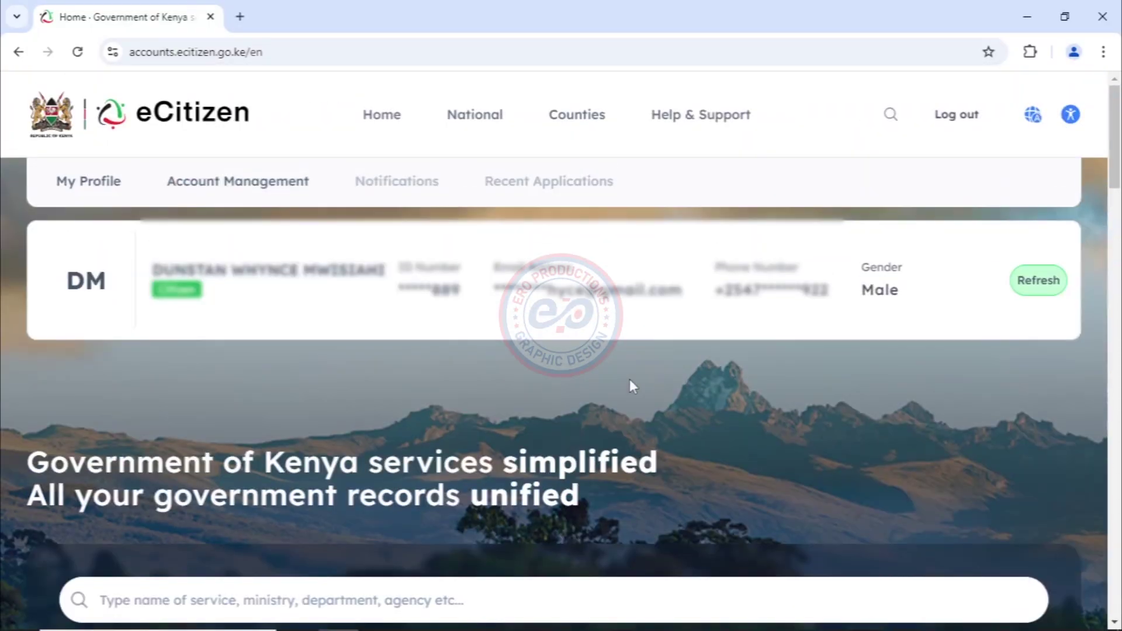
click(475, 116)
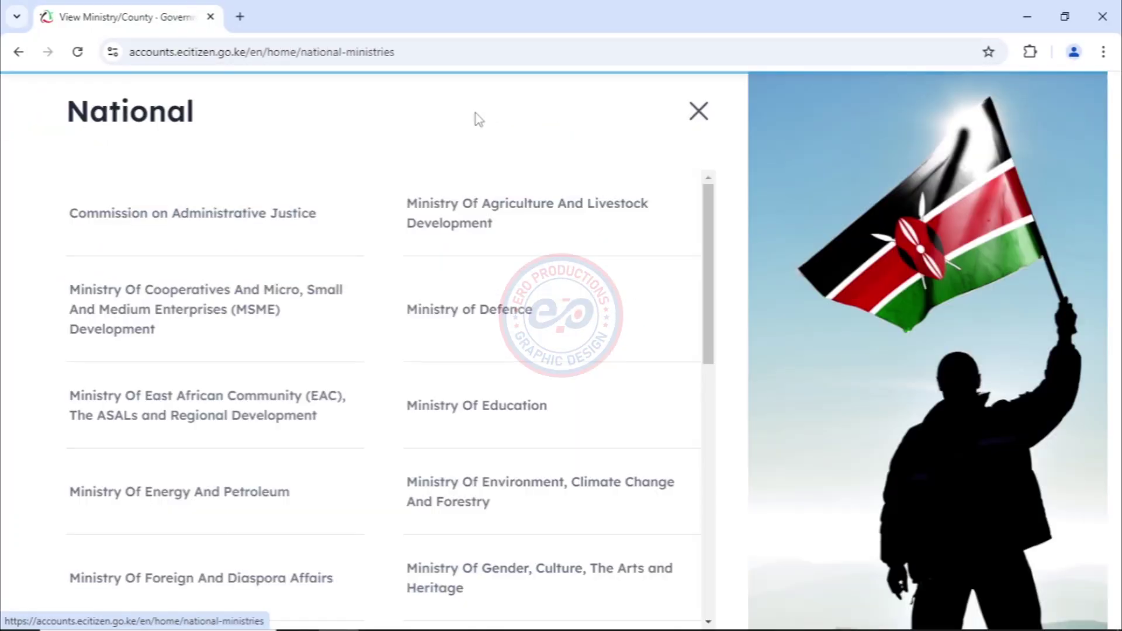
scroll(363, 316, down, 6)
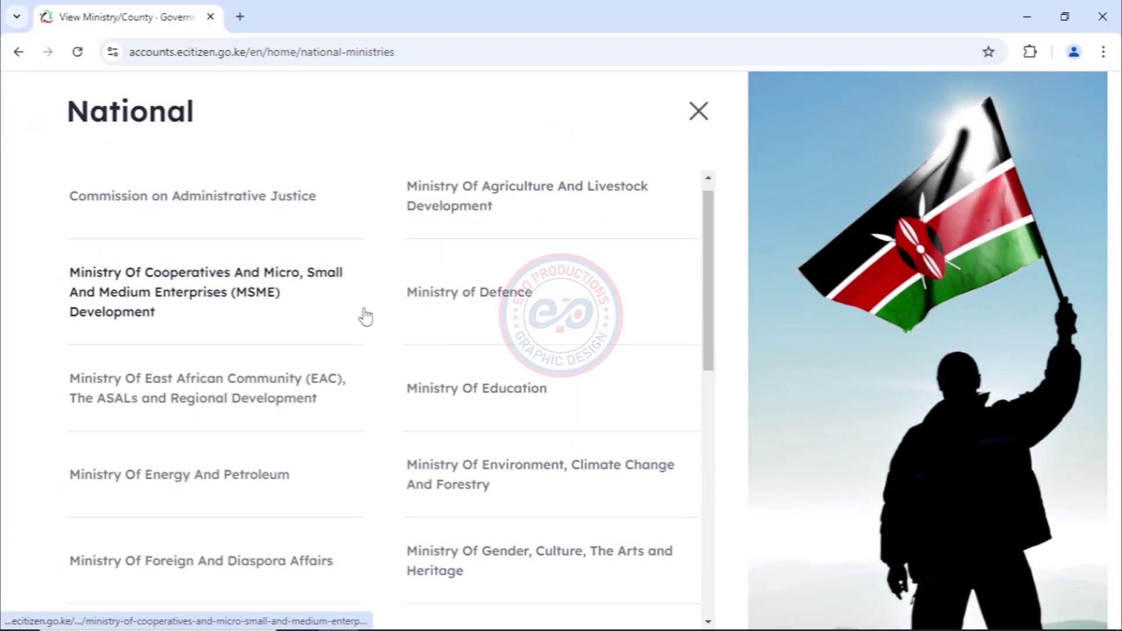
scroll(366, 316, down, 5)
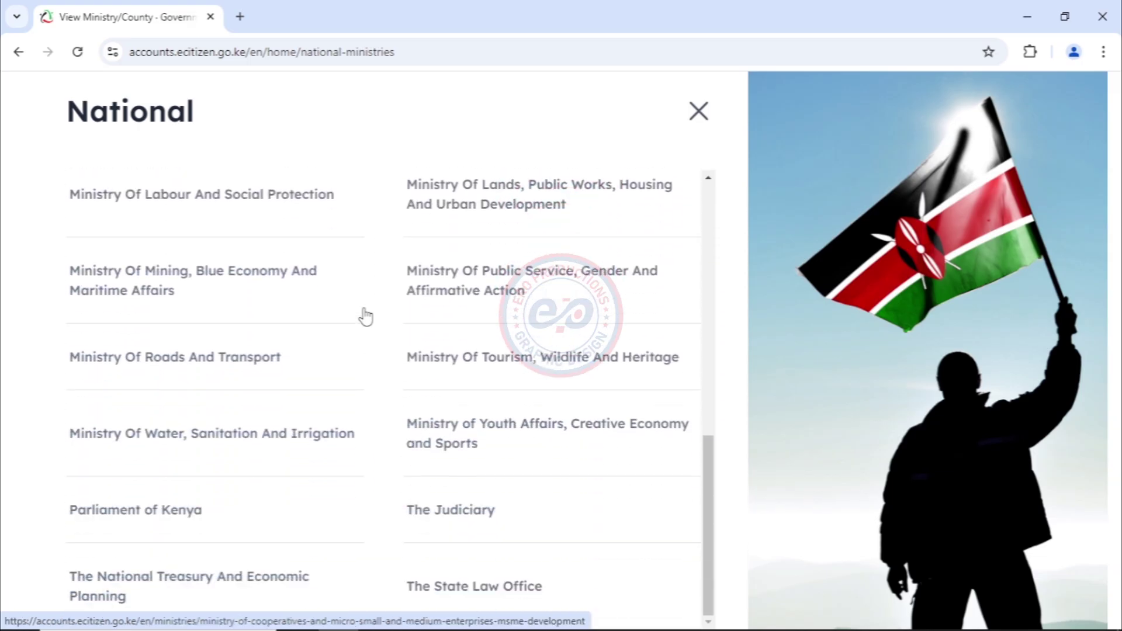
click(134, 583)
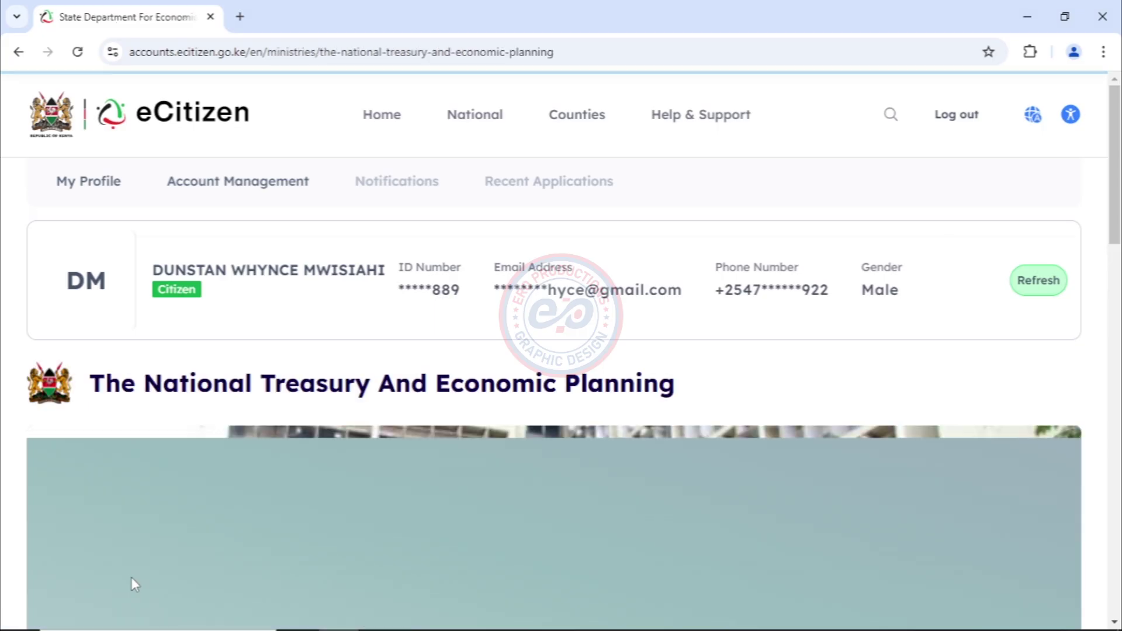
- Open the Pensioner Self registration portal under The National Treasury's services and dismiss the firewall notification
scroll(361, 550, down, 5)
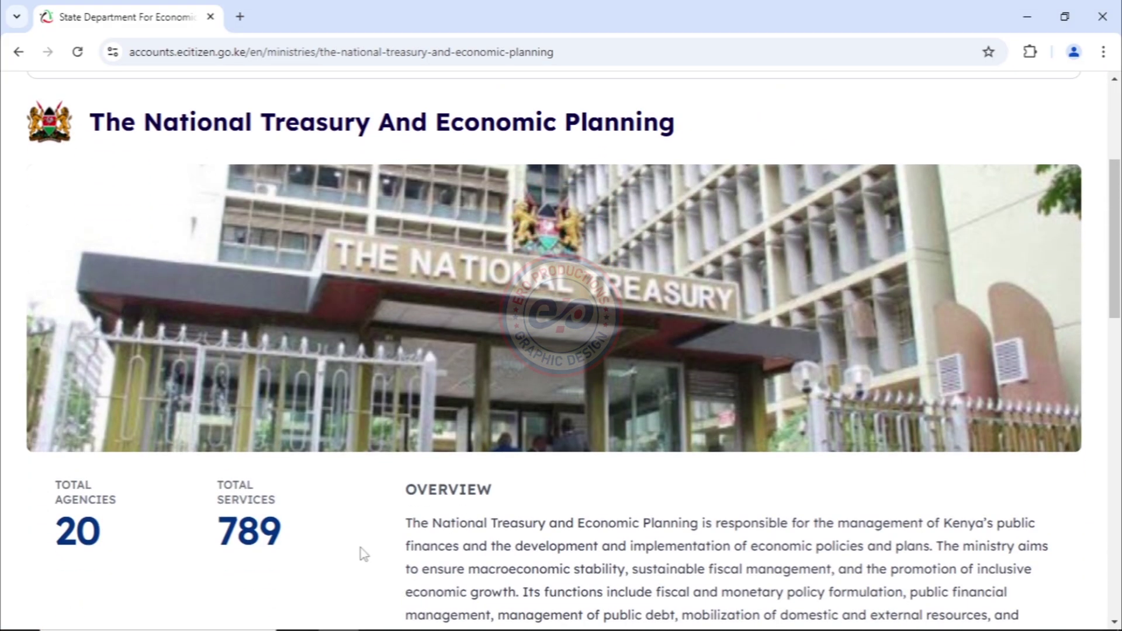
scroll(362, 552, down, 5)
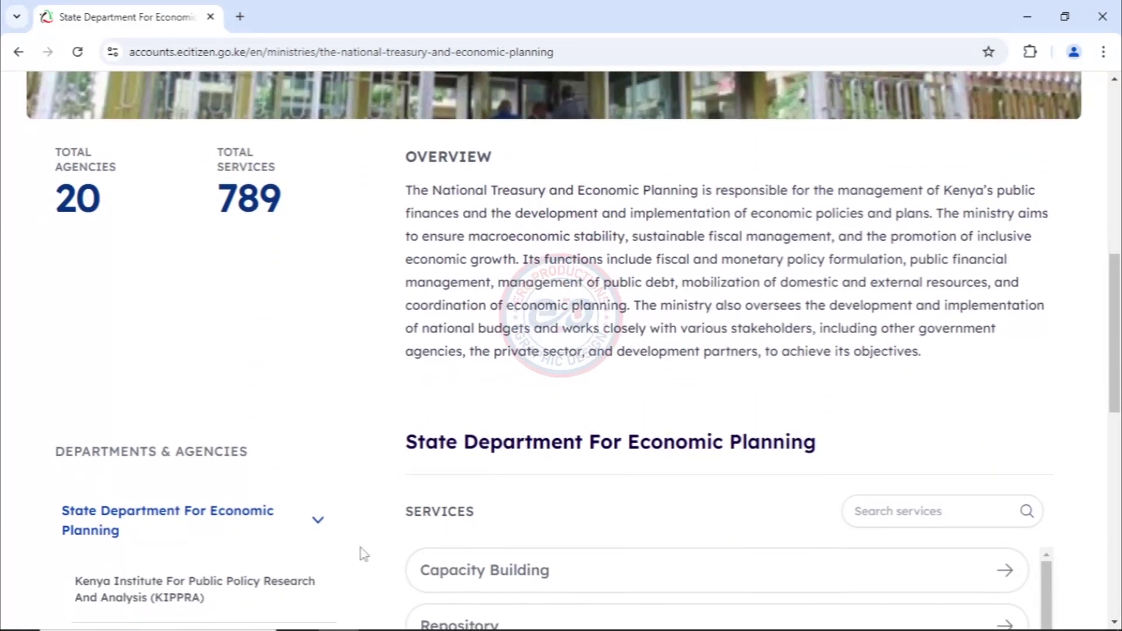
scroll(363, 554, down, 3)
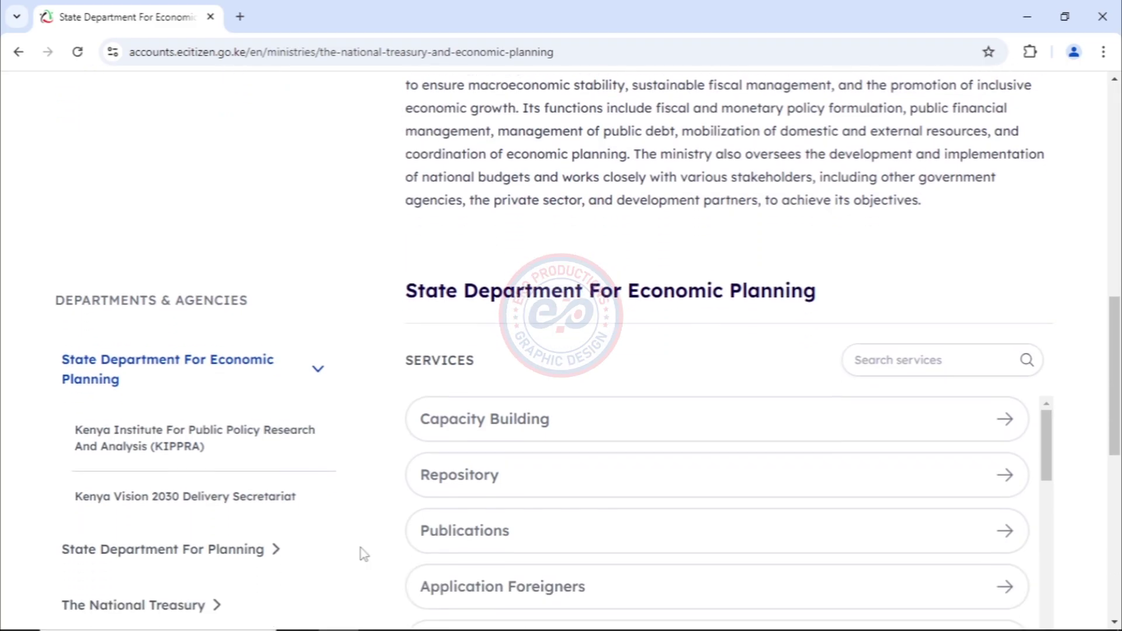
scroll(364, 554, down, 2)
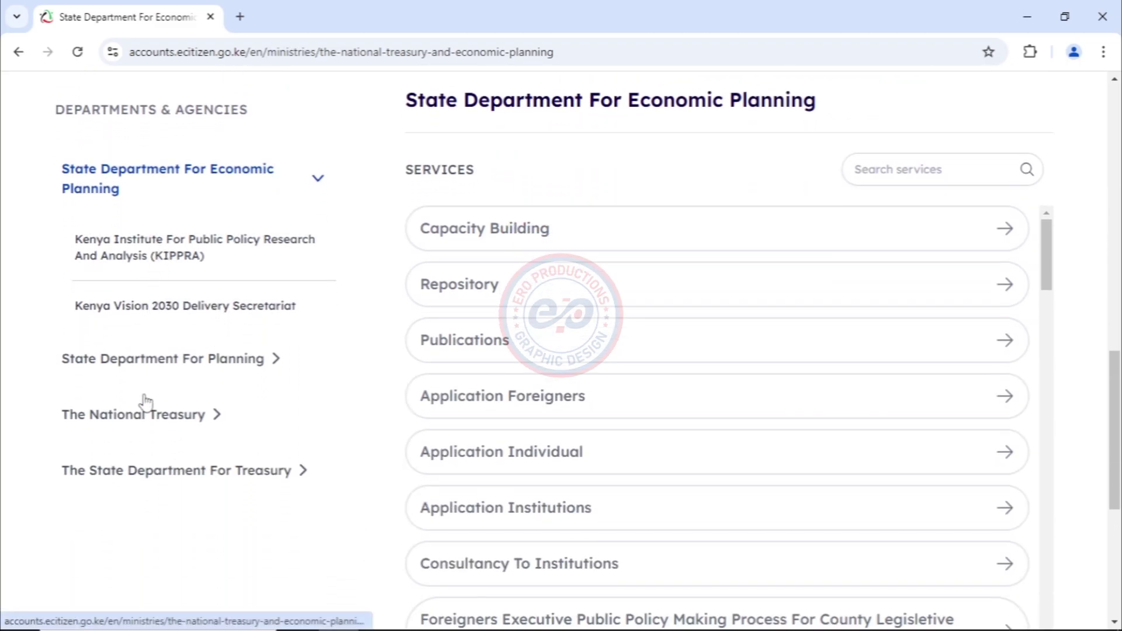
click(169, 422)
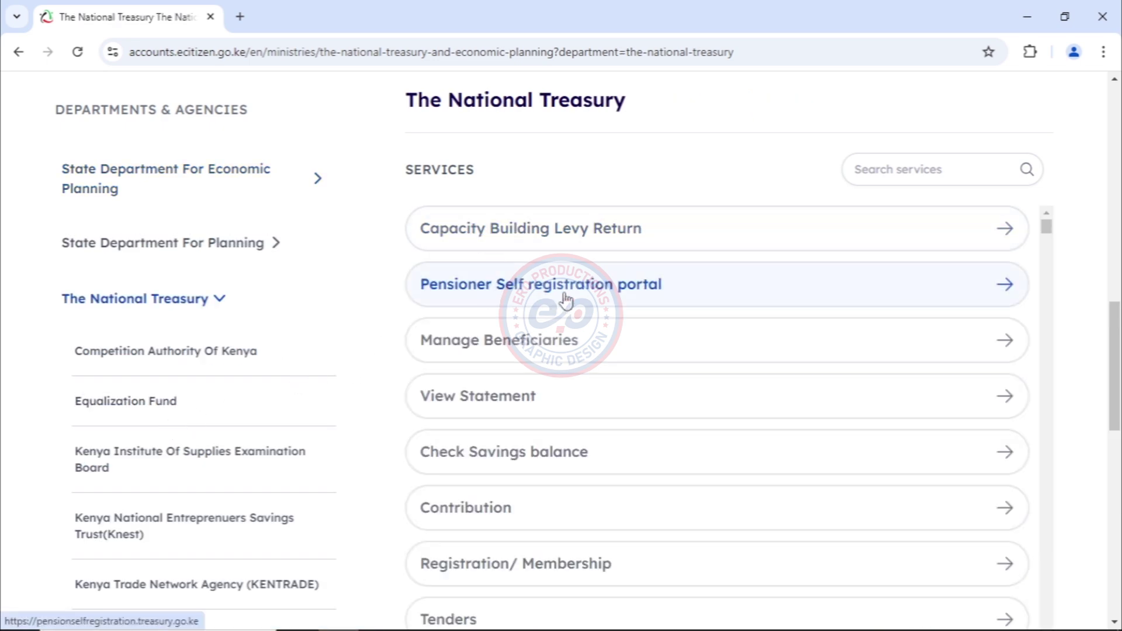
click(602, 297)
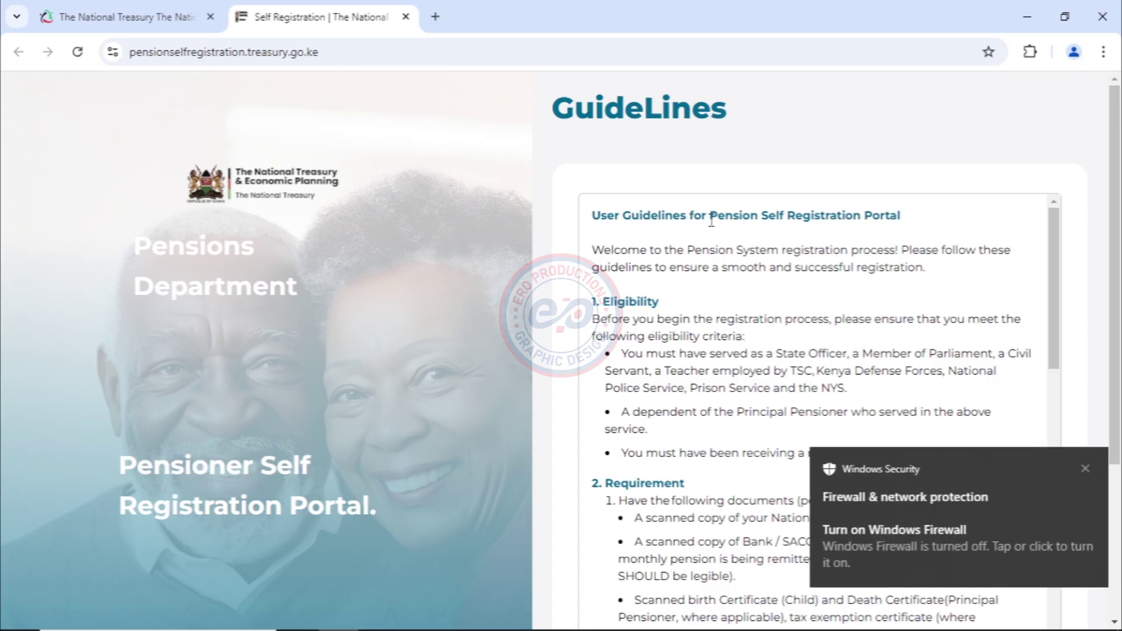
click(1084, 467)
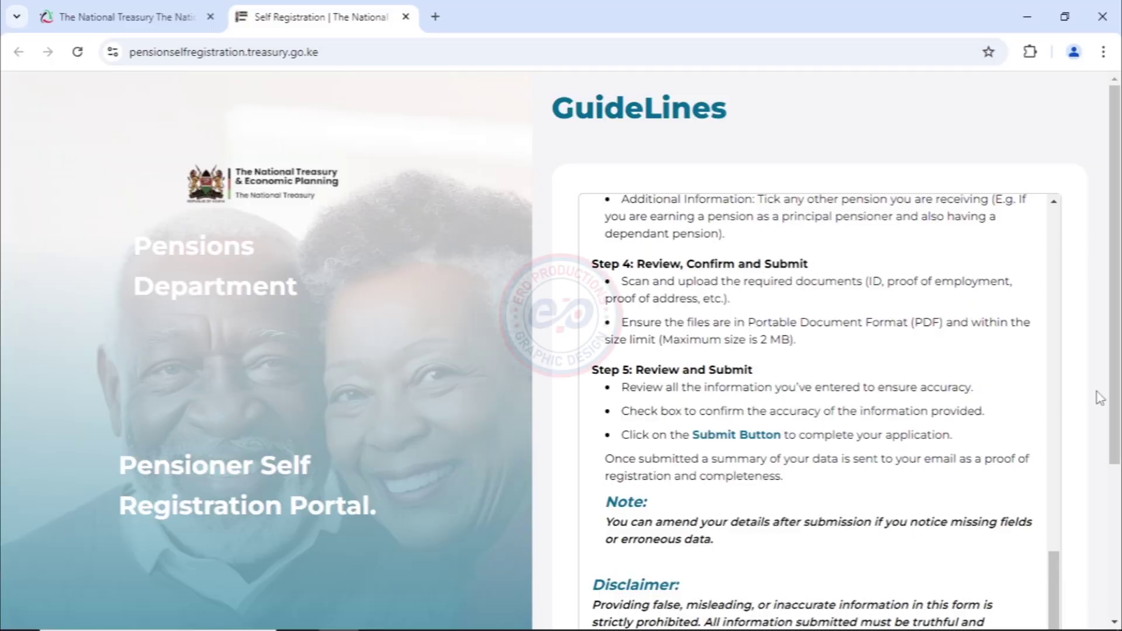
- Tick 'I have read and understood the guidelines', proceed, and continue as Principal Pensioner
scroll(1098, 397, down, 4)
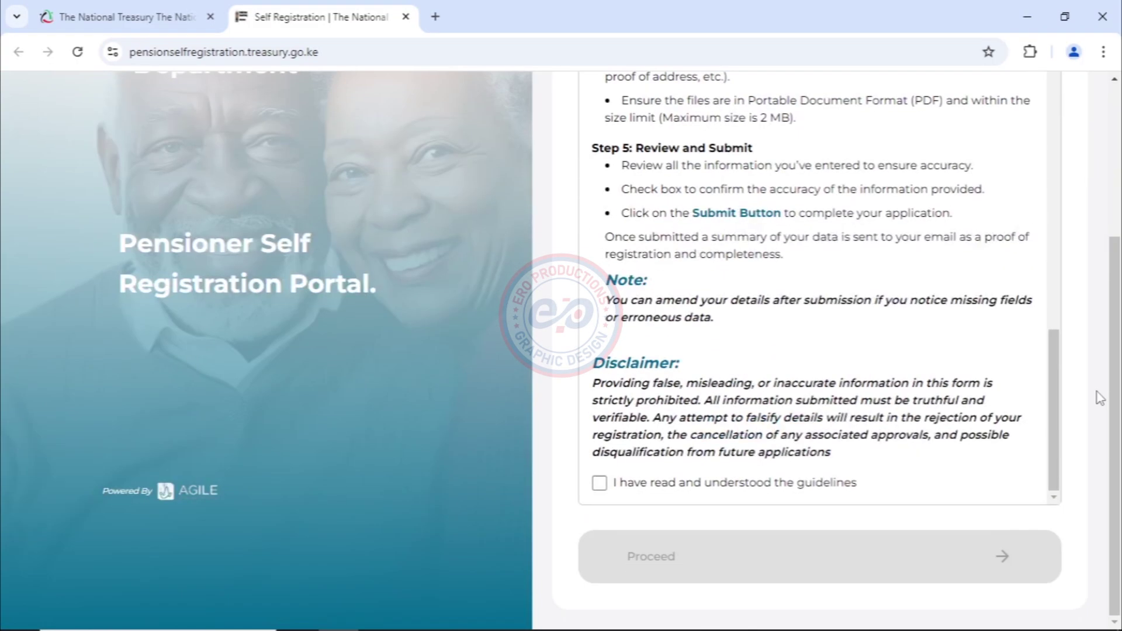
click(600, 484)
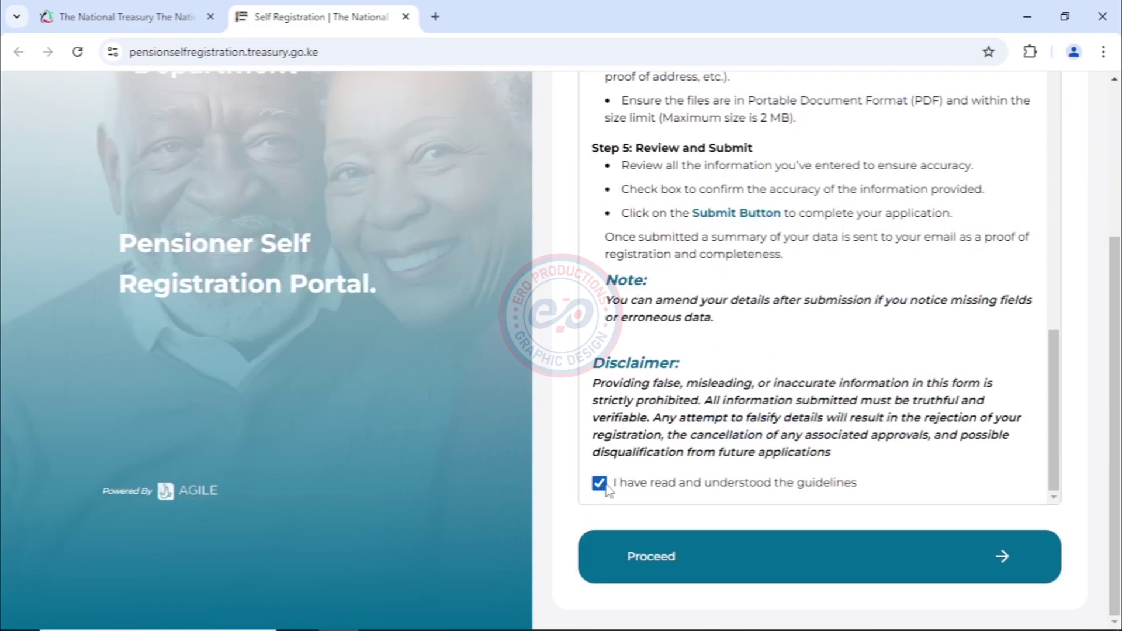
click(765, 561)
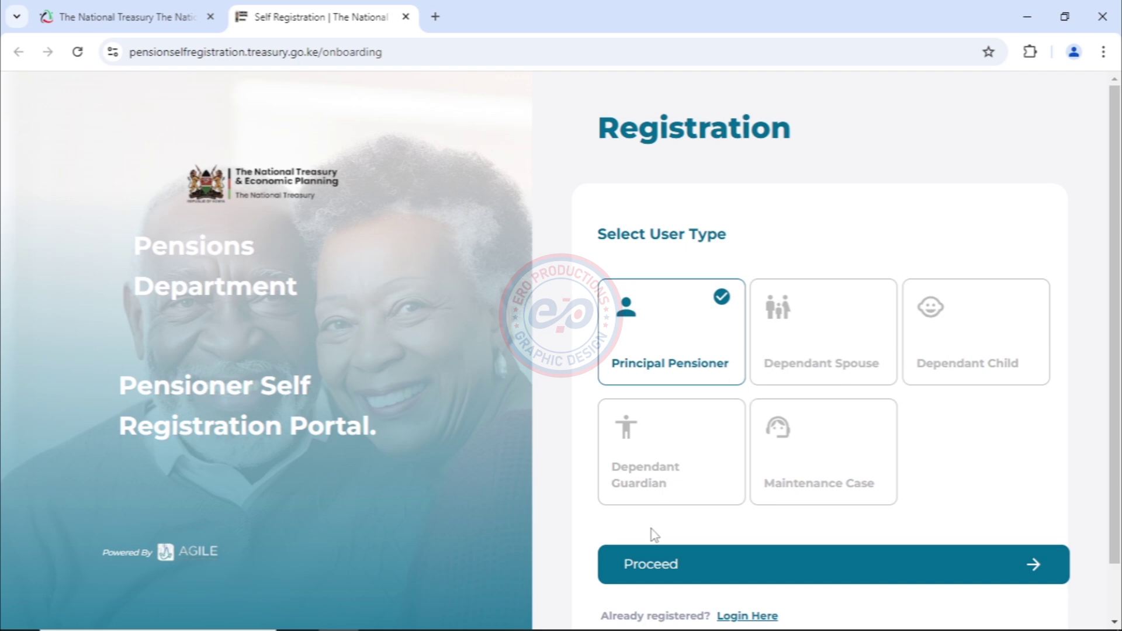
click(650, 566)
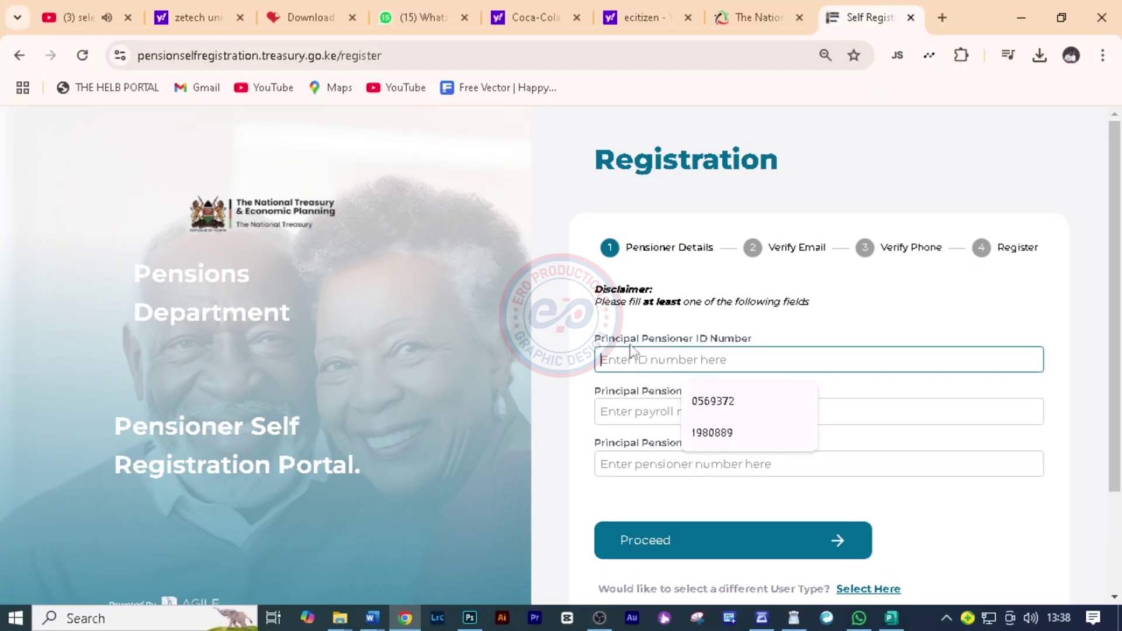
- Enter the pensioner's ID number and employee number on the Pensioner Details form
click(607, 344)
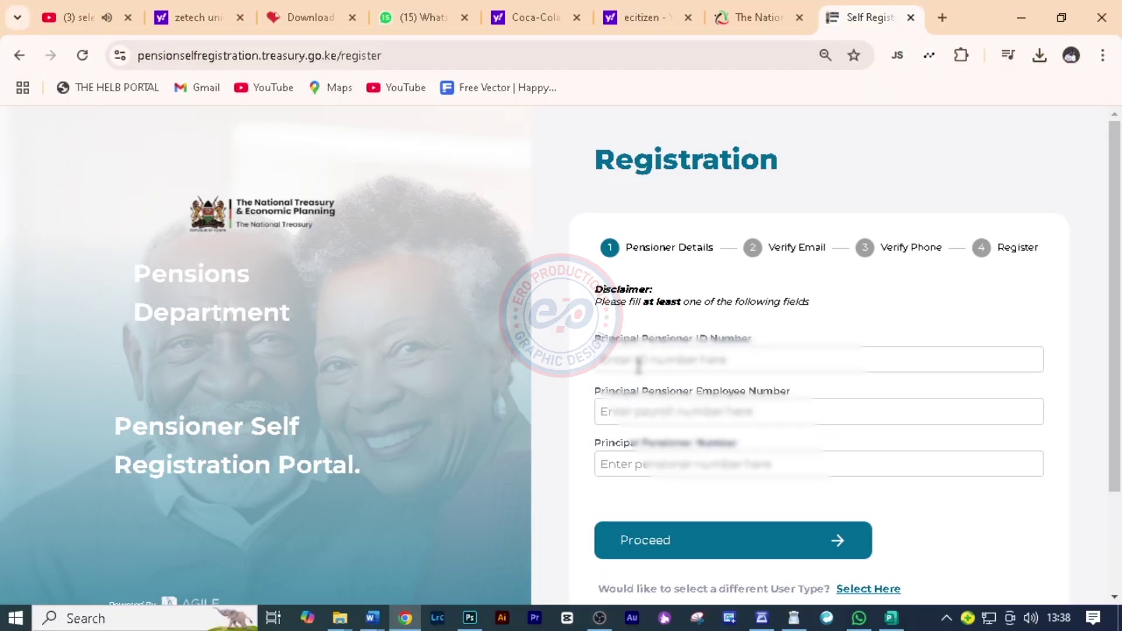
click(636, 360)
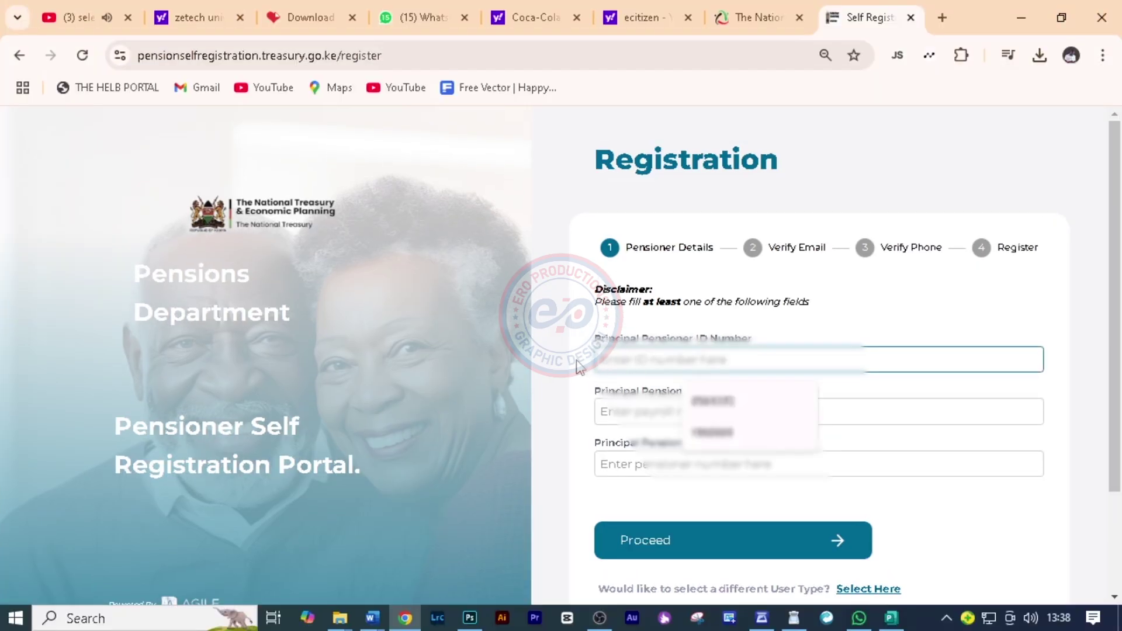
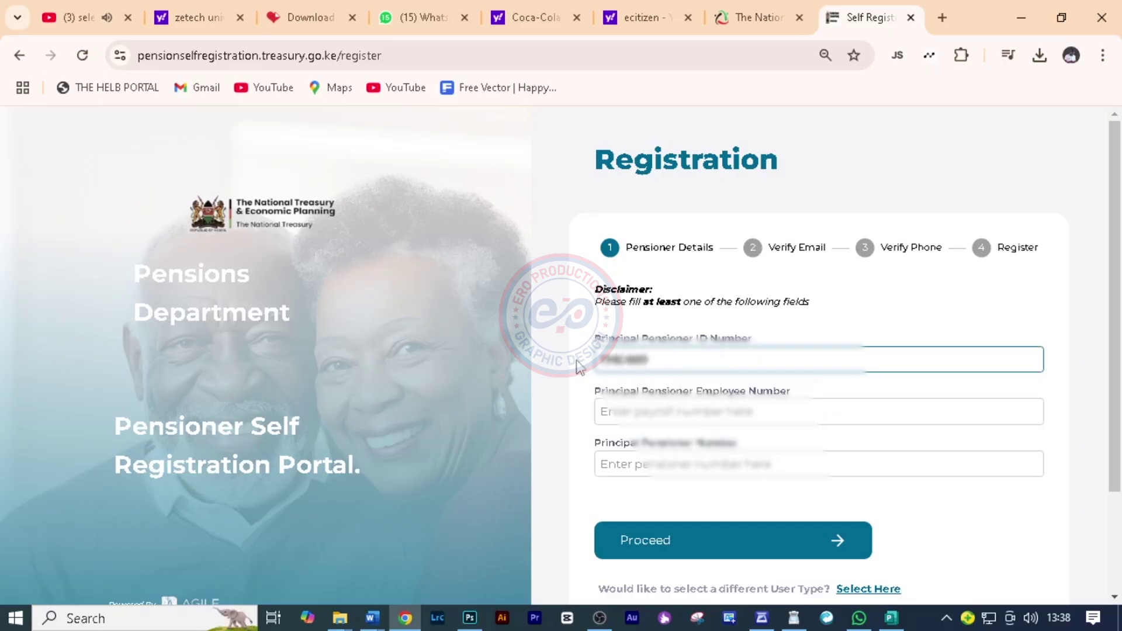
click(656, 415)
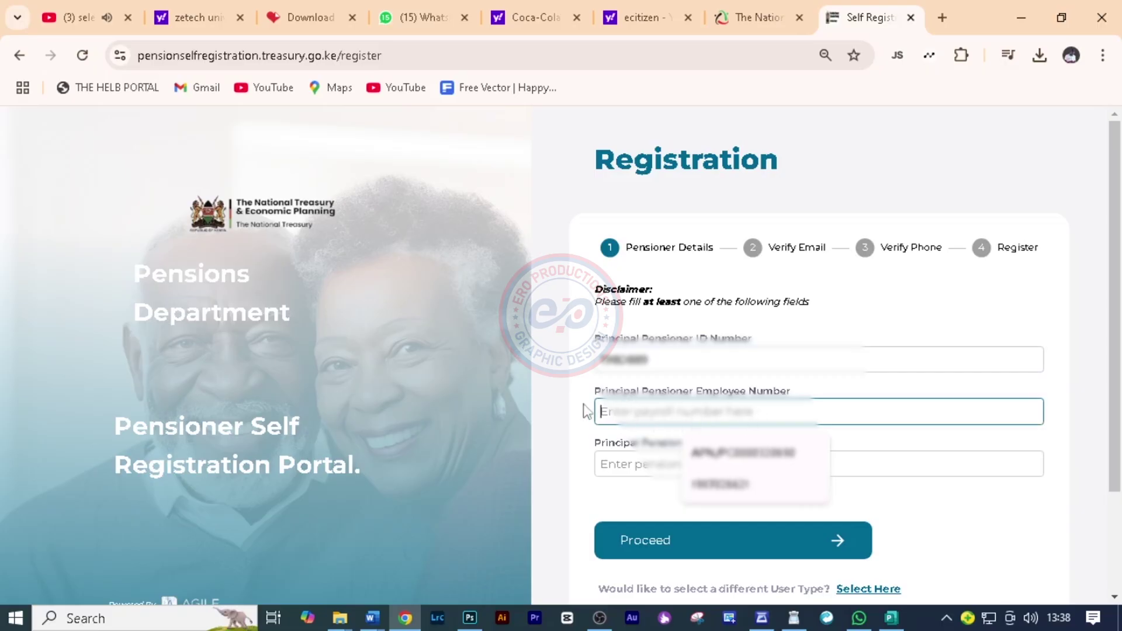
text(6)
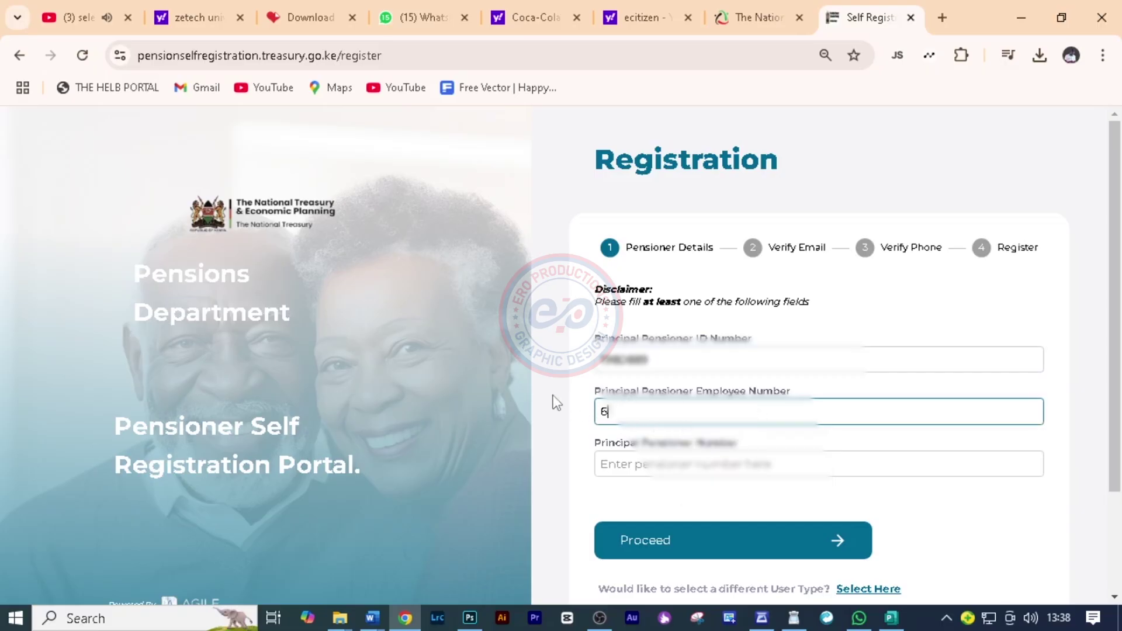
text(4412)
- Leave the Pensioner Number field without autofill and submit the details for confirmation
click(649, 471)
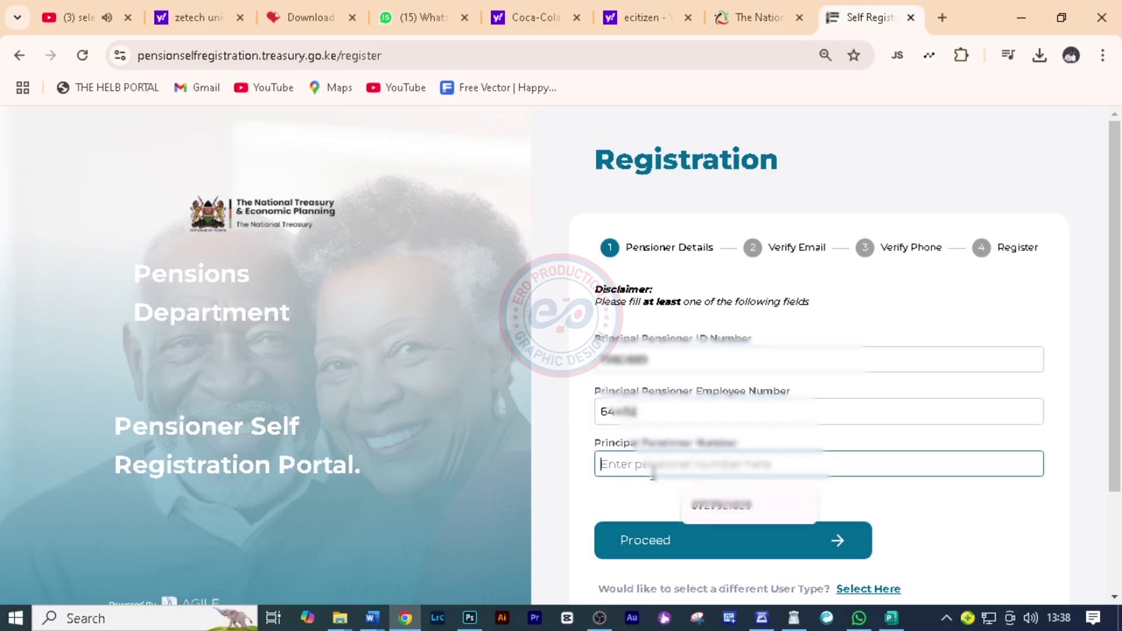
click(642, 486)
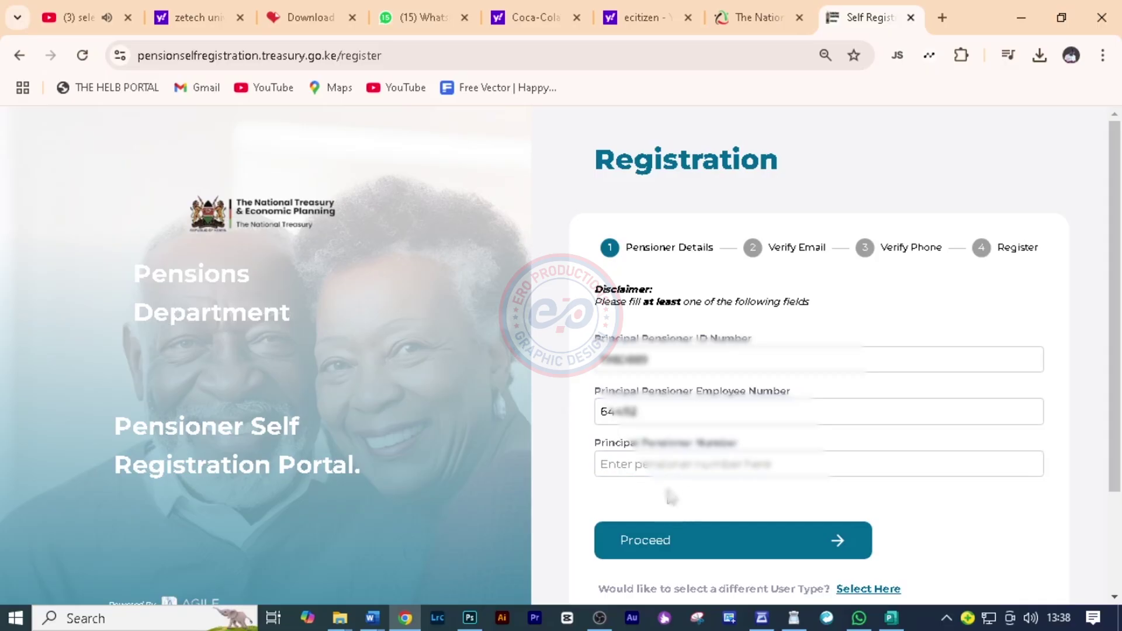
click(710, 545)
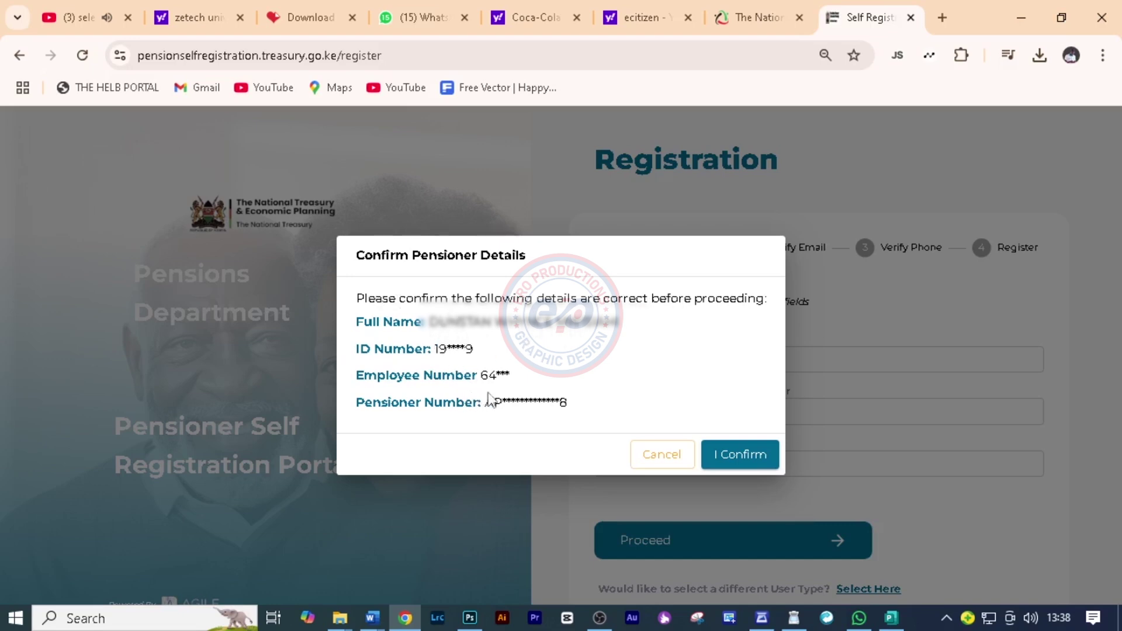
click(741, 456)
- Verify the contact's e-mail address, then enter the phone number on the Verify Phone step
click(609, 323)
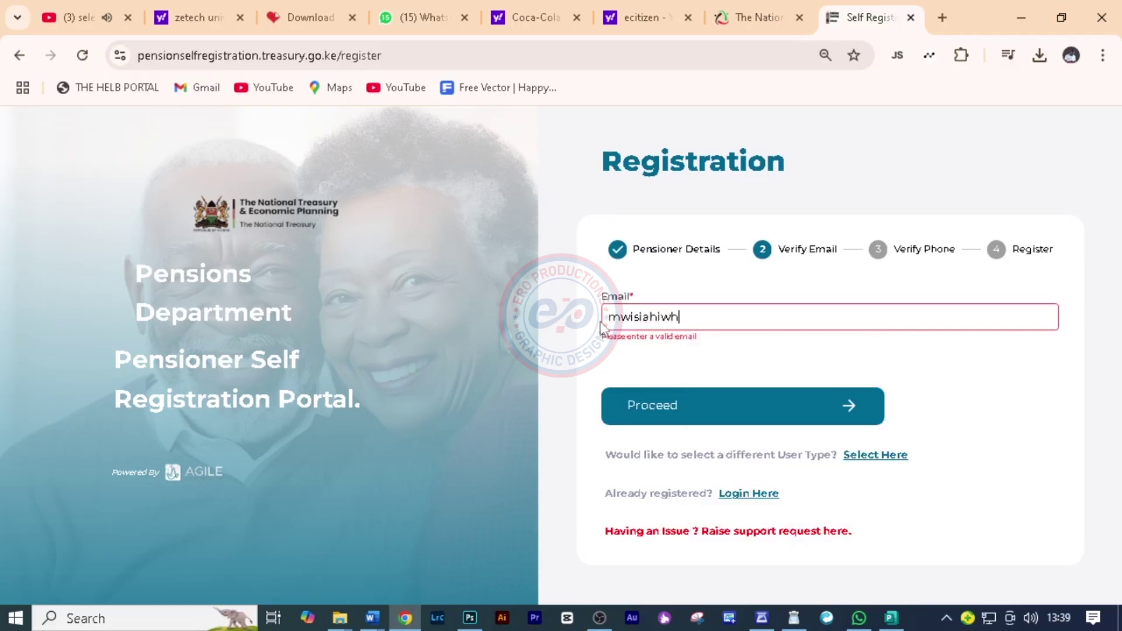
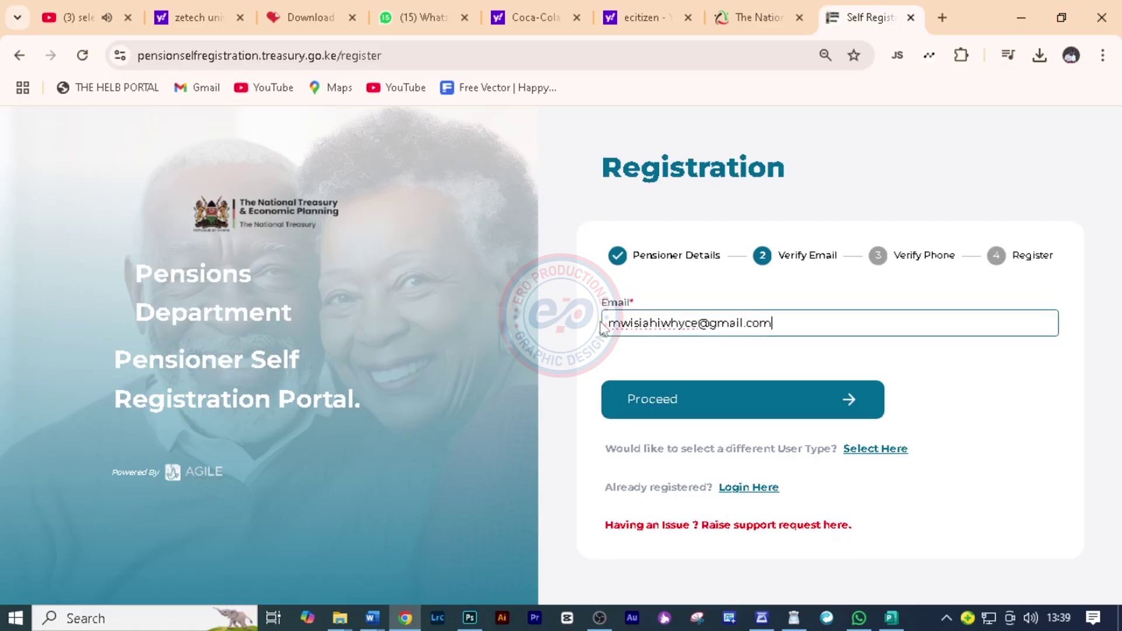
click(784, 405)
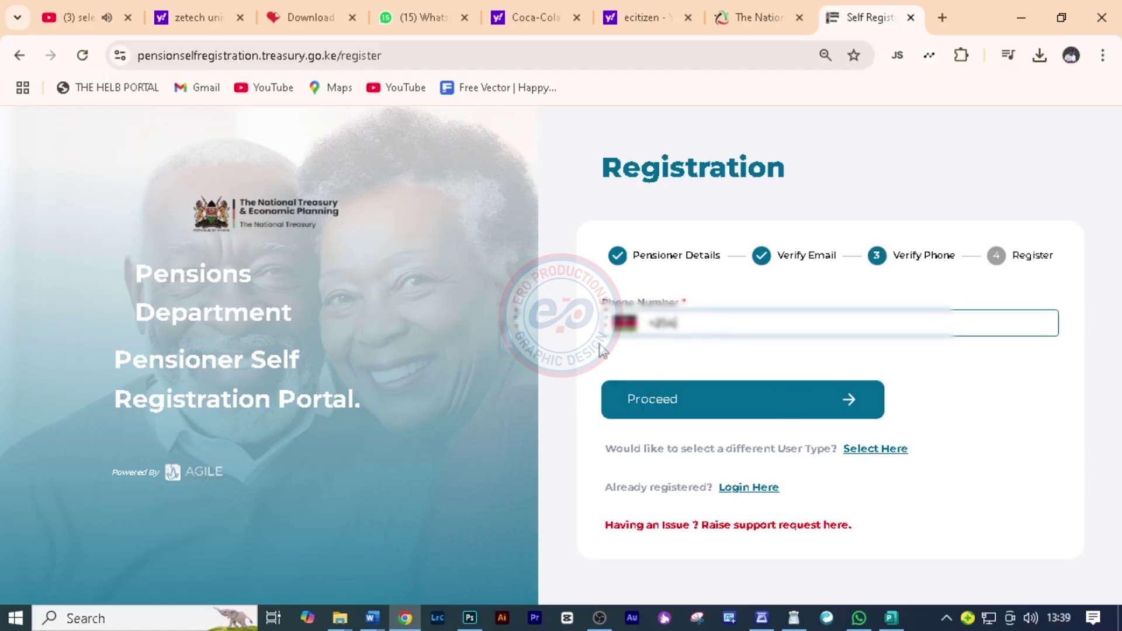
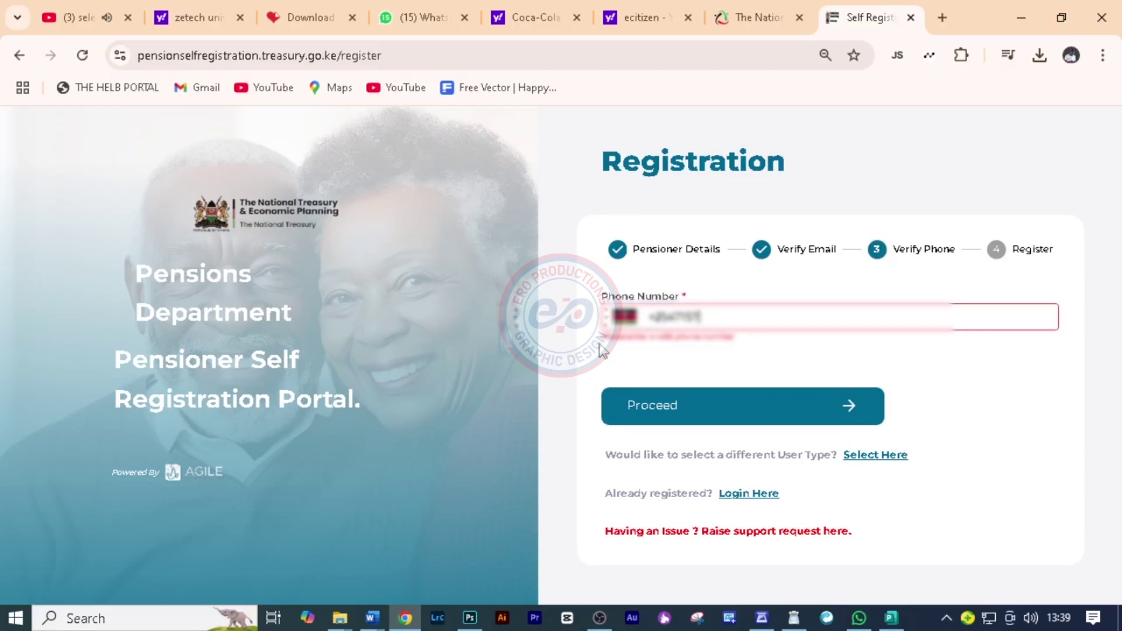
- Submit the phone number, enter a valid password in both password fields, and complete registration
click(754, 402)
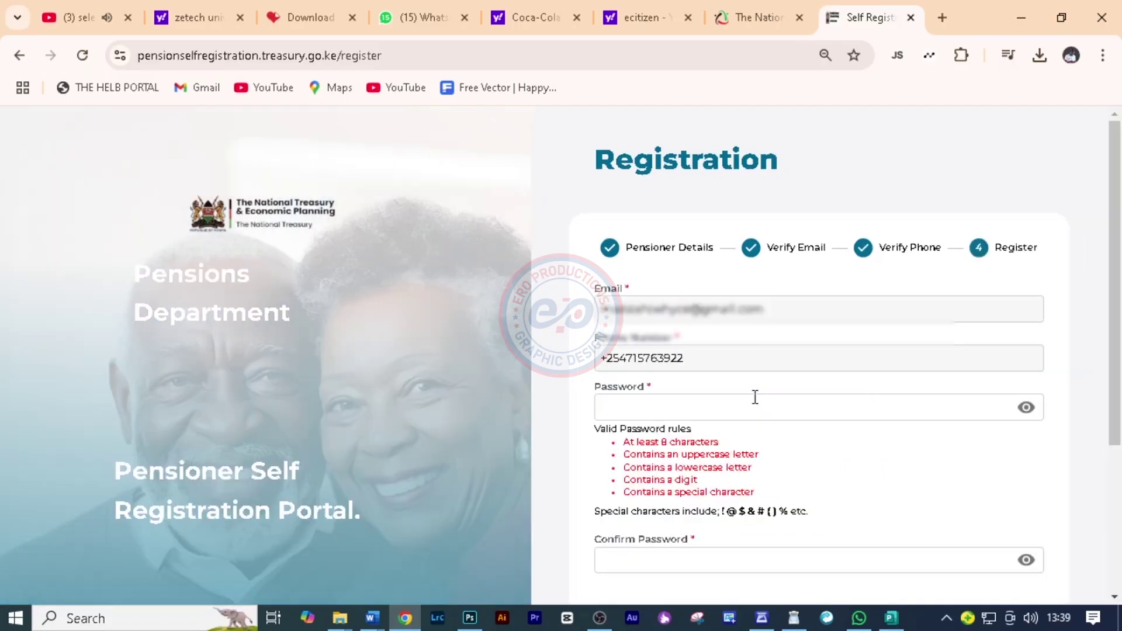
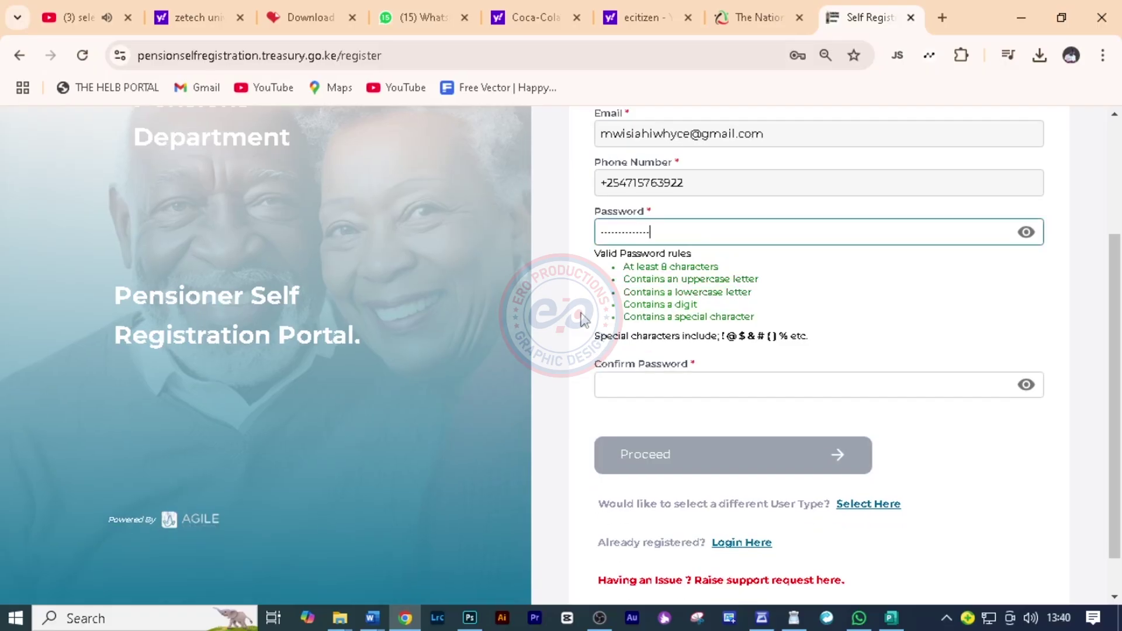
click(647, 386)
text(1)
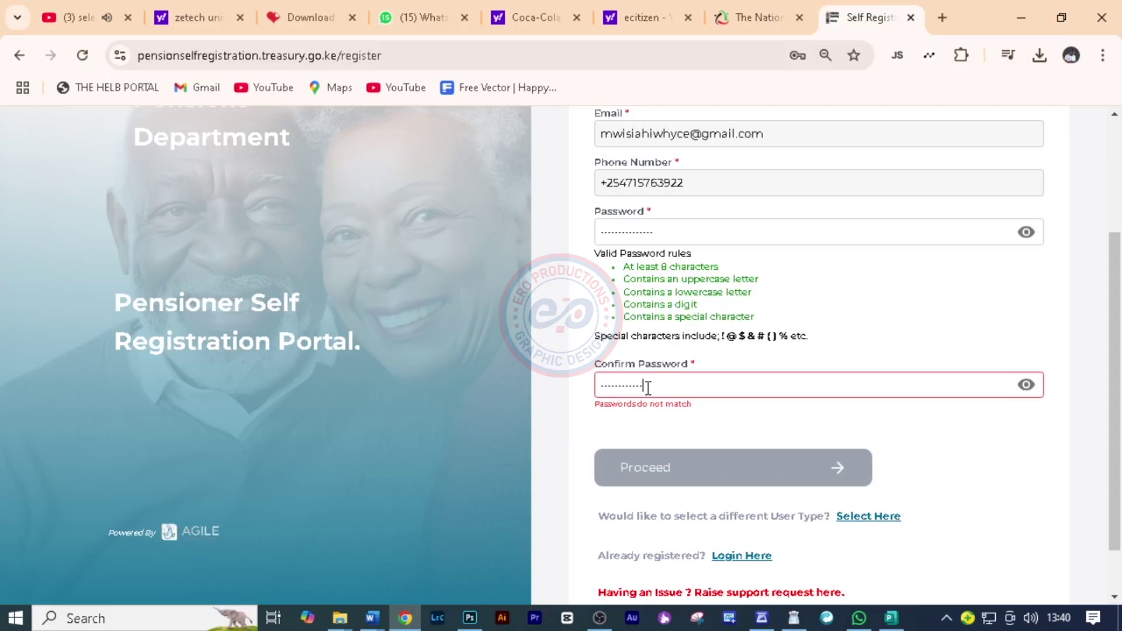
text(1)
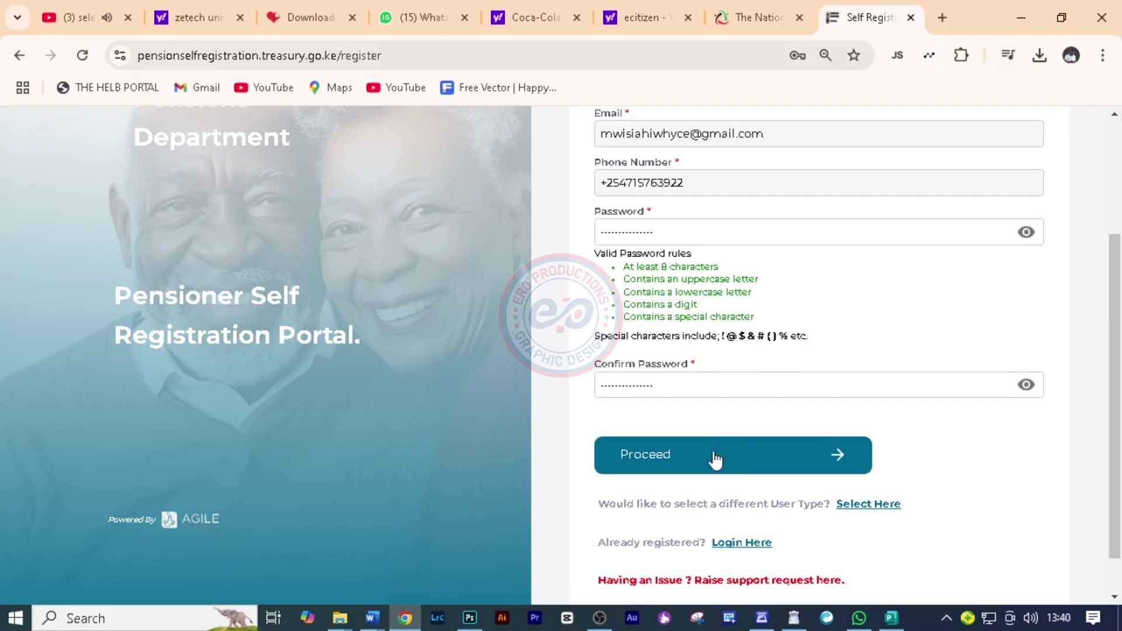
click(827, 456)
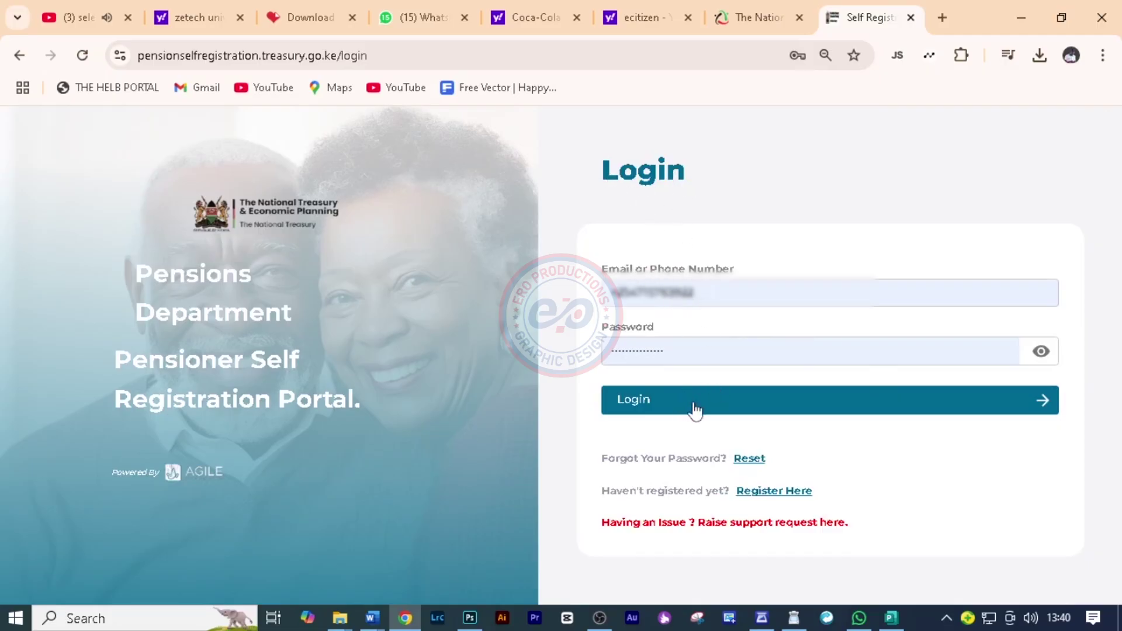
- Log in with the filled-in credentials and scroll down to the Your Personal Details fields
click(730, 403)
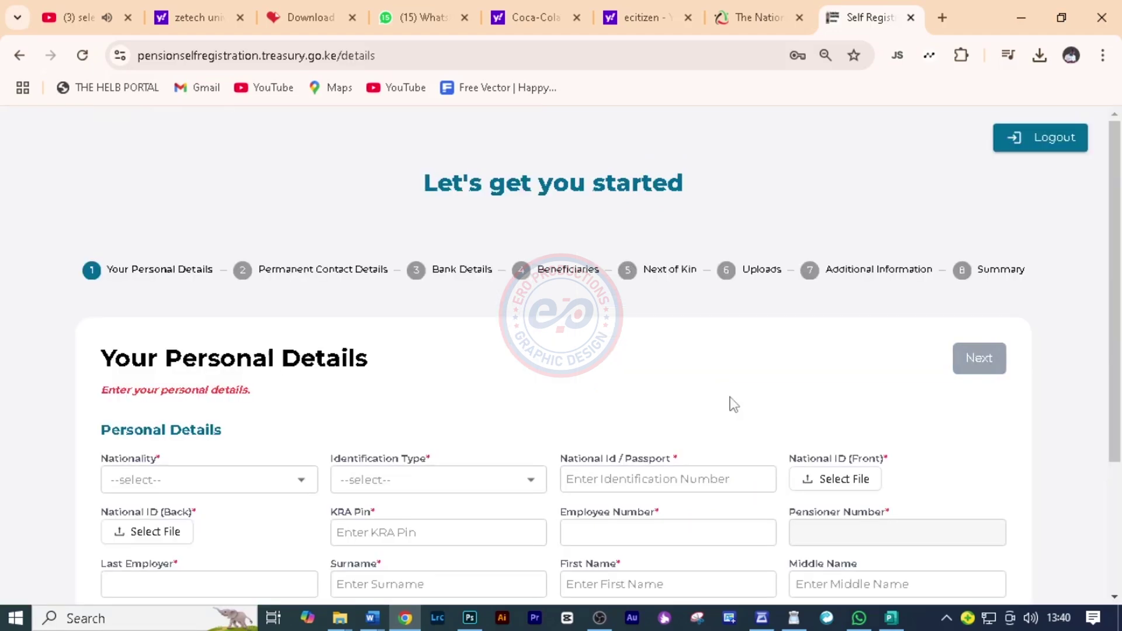
scroll(1072, 363, down, 3)
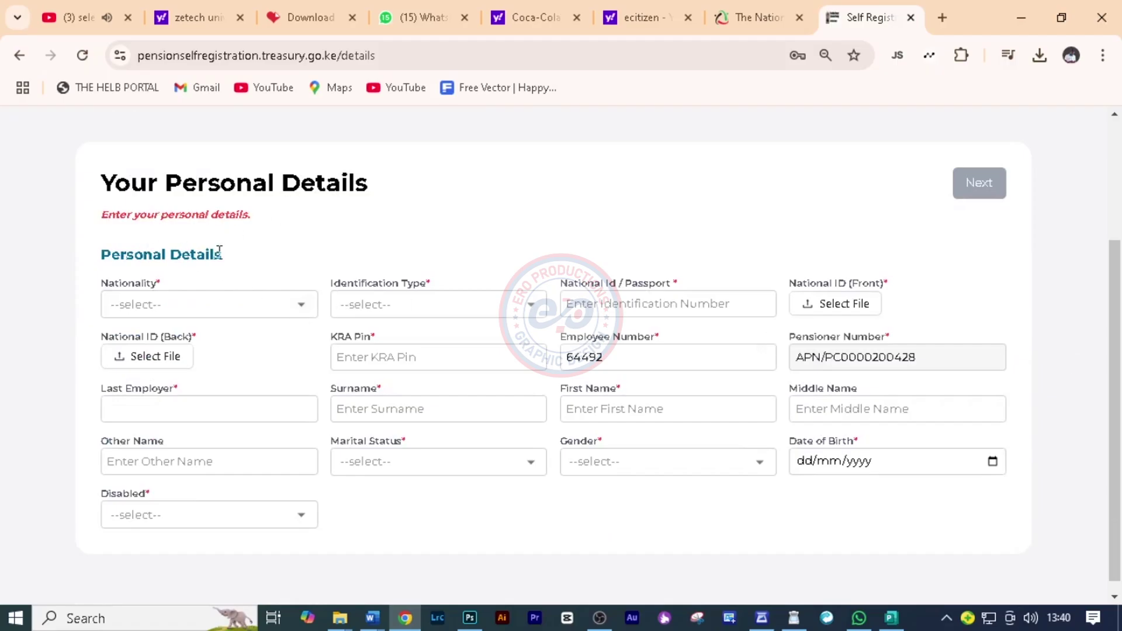
- Set Nationality to Kenyan and Identification Type to National ID, filling the ID from a saved suggestion
click(305, 314)
click(150, 367)
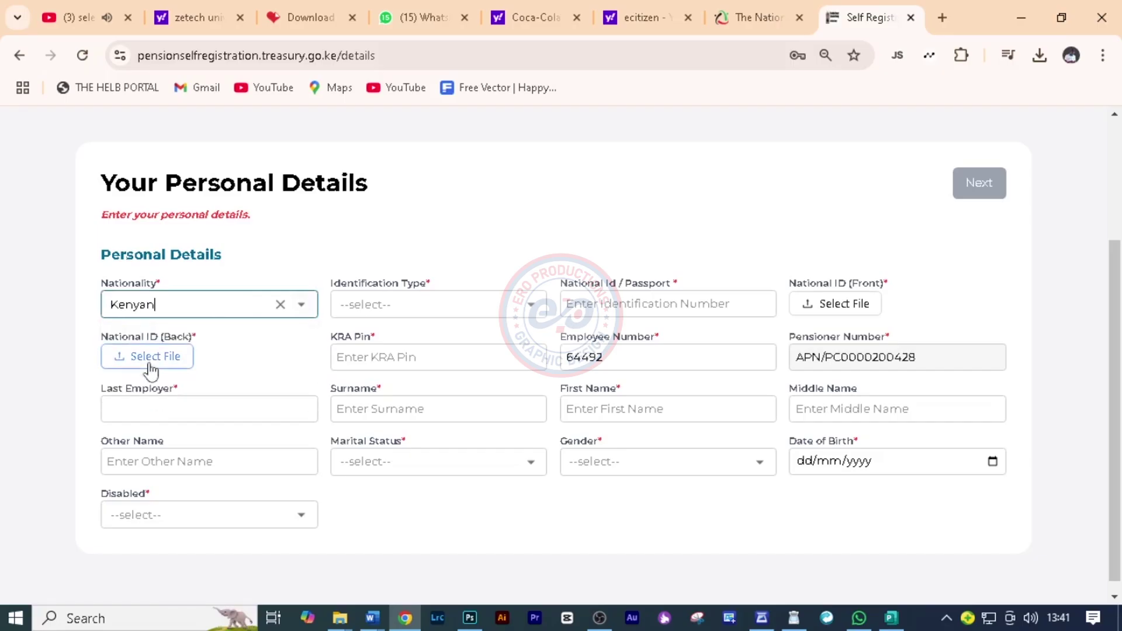
click(531, 306)
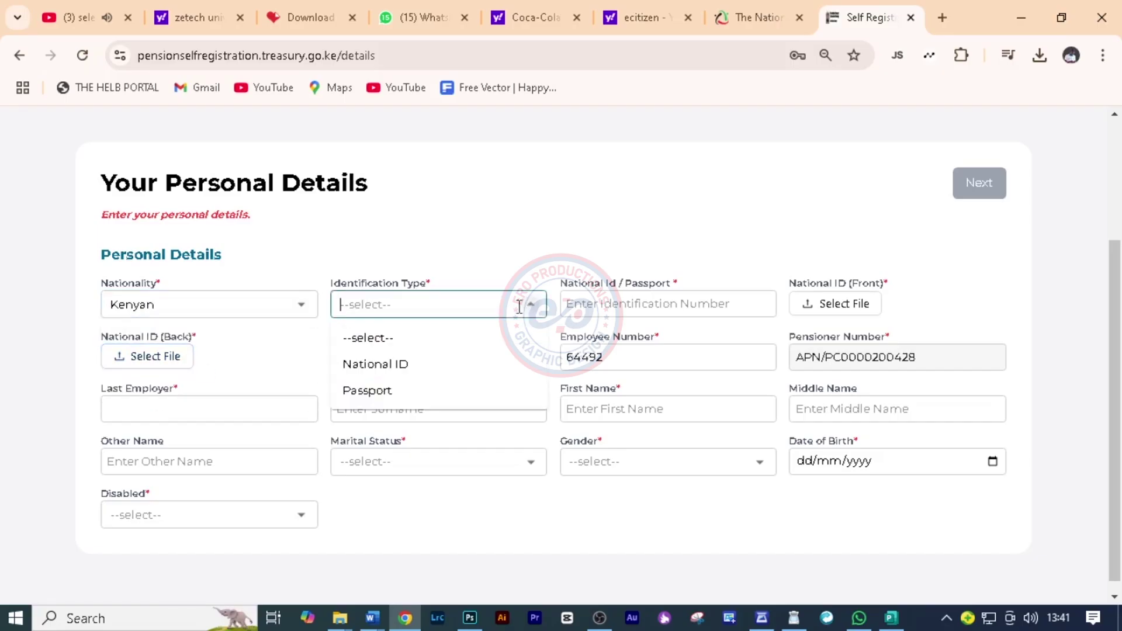
click(413, 368)
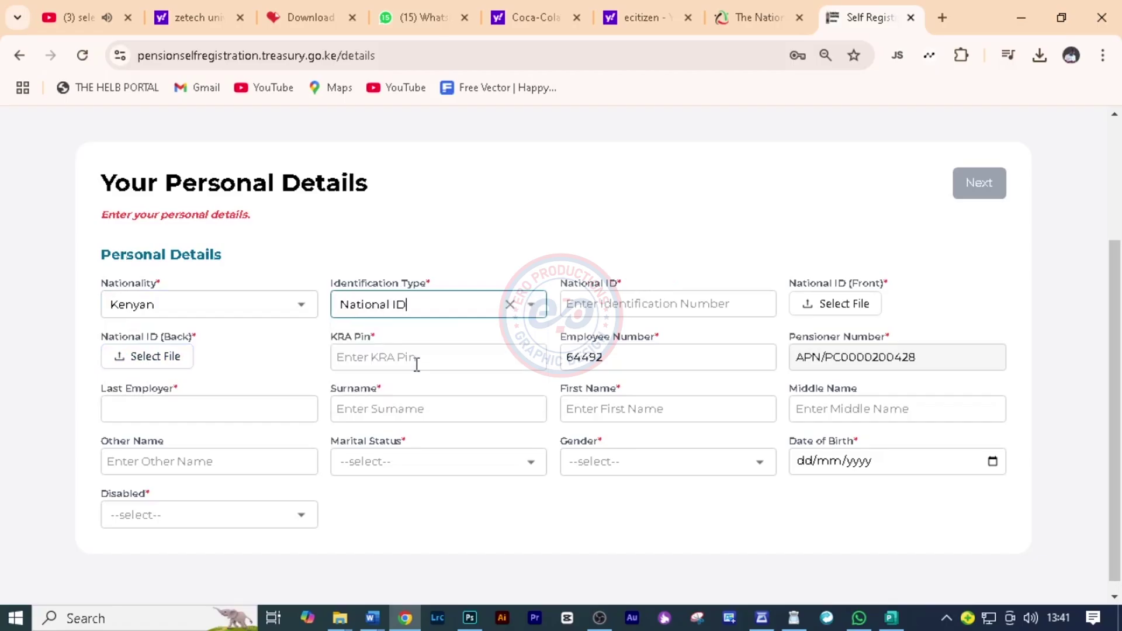
click(642, 304)
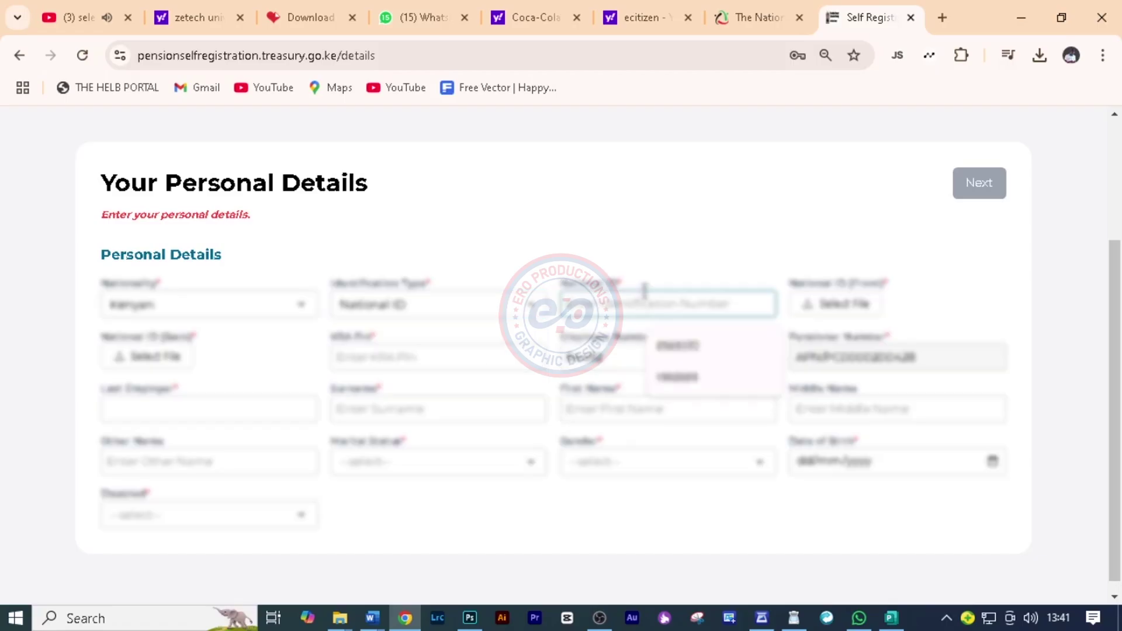
click(681, 377)
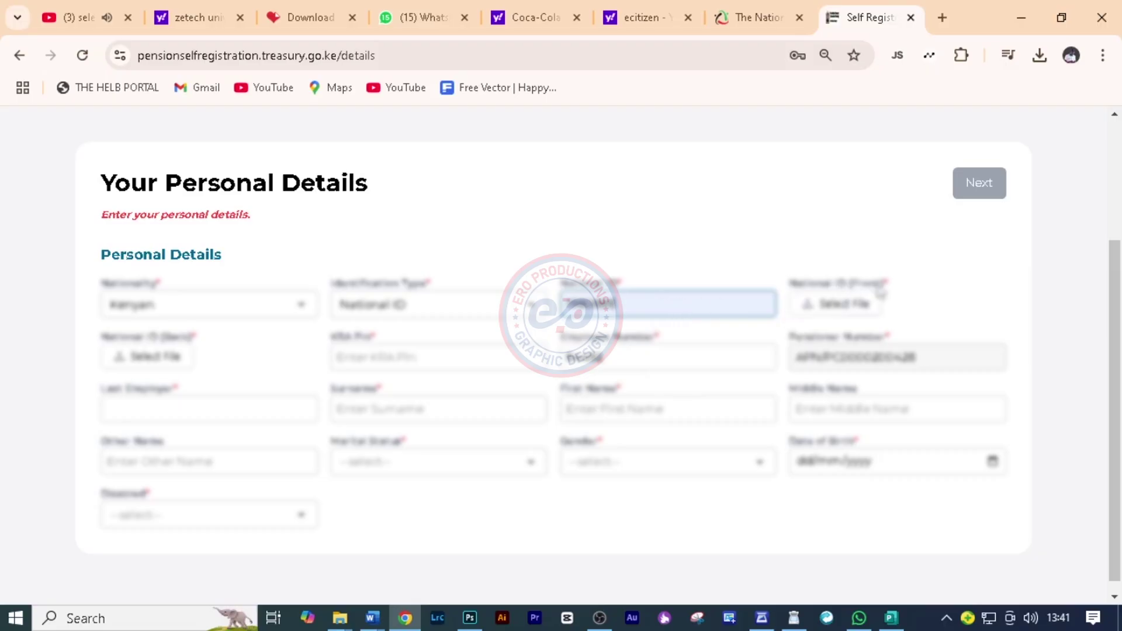
- Attach the front-of-ID PDF scan from Downloads > Scans to the National ID (Front) field
click(863, 304)
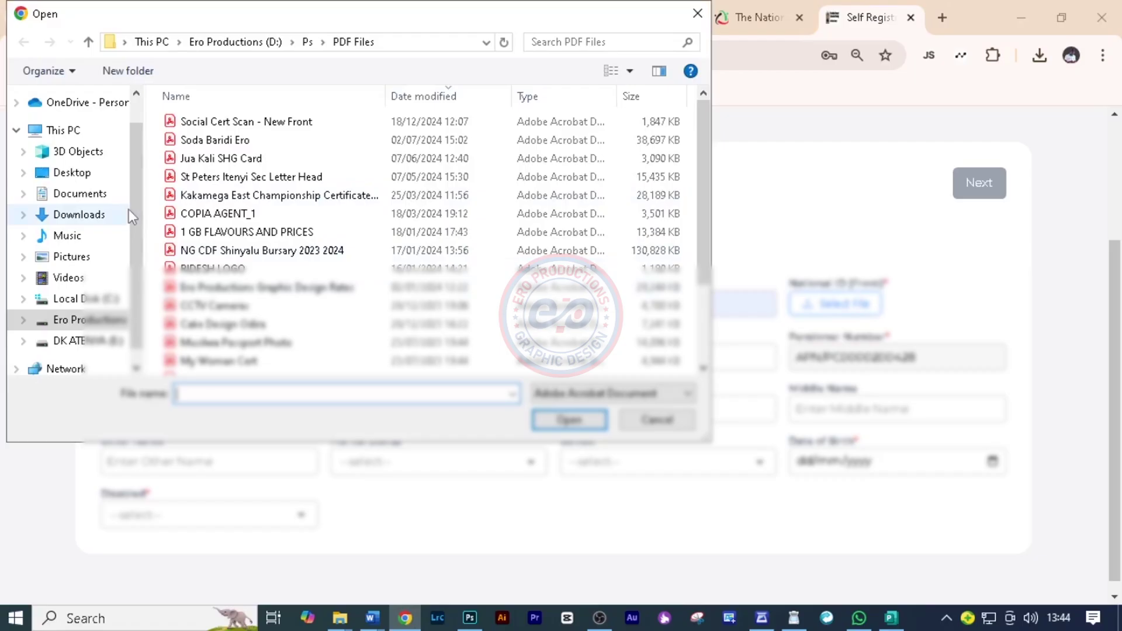
click(103, 214)
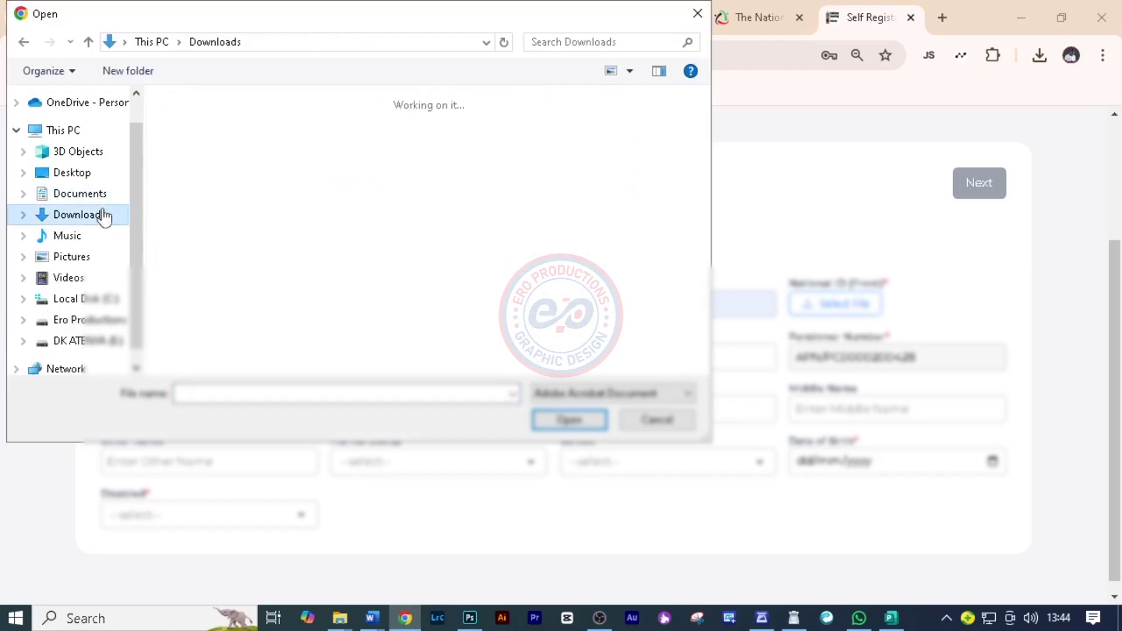
double_click(524, 167)
click(303, 173)
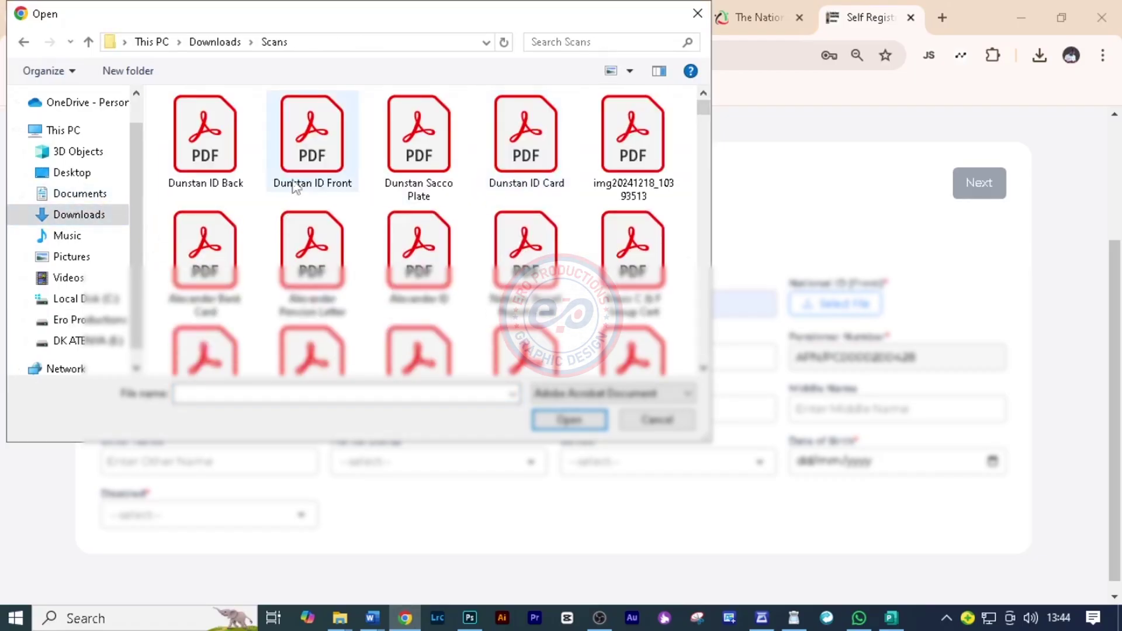
click(555, 422)
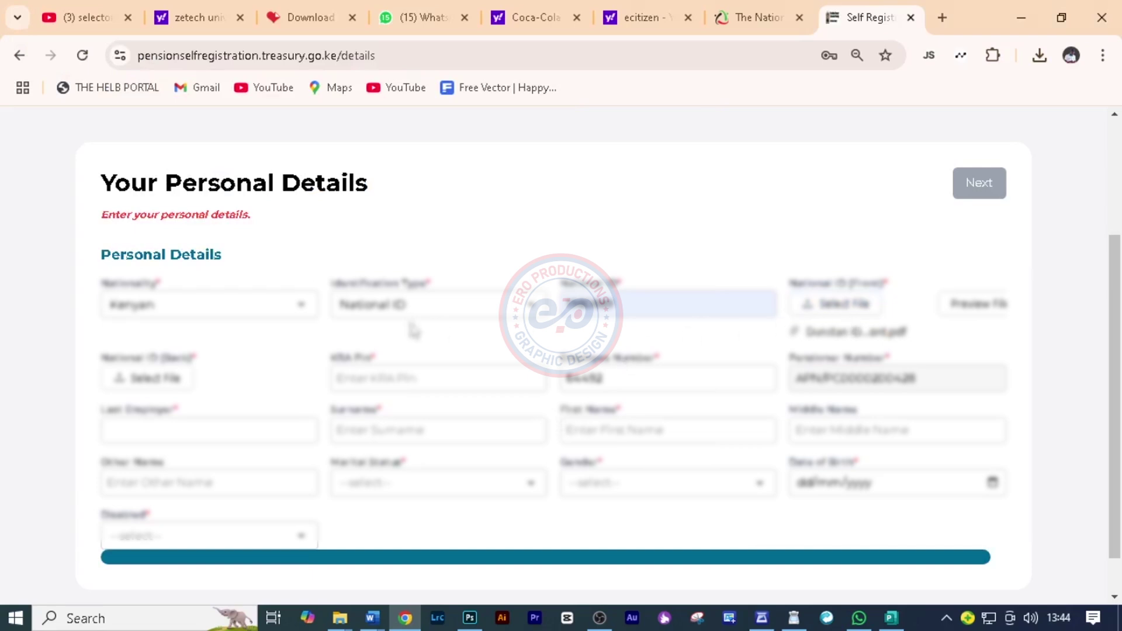
- Attach the back-of-ID PDF scan to the National ID (Back) field
click(178, 377)
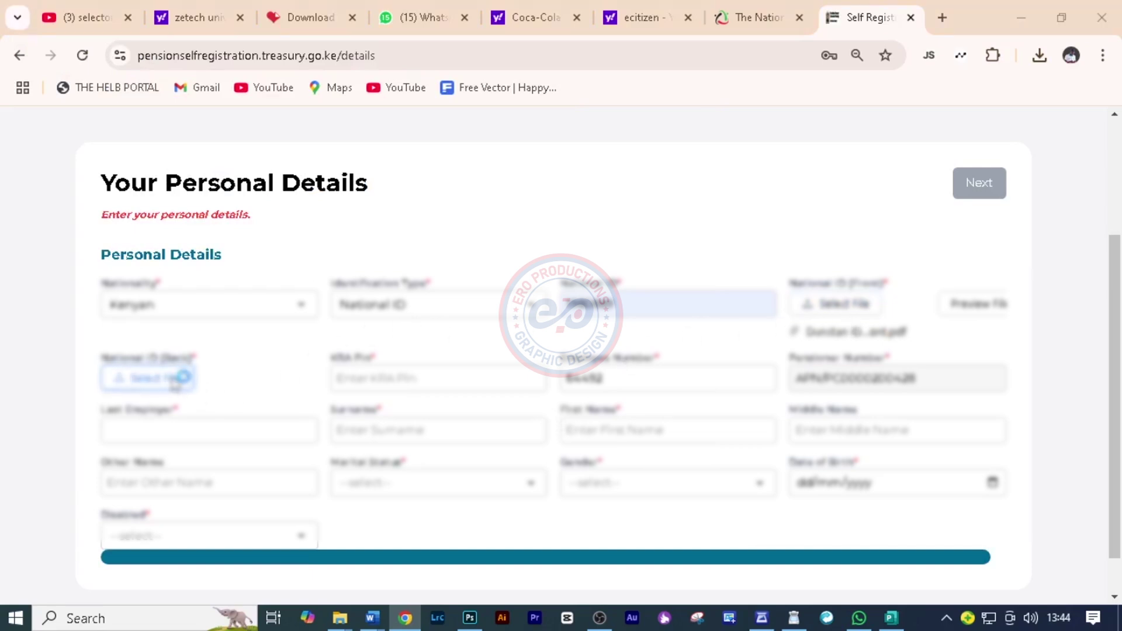
click(223, 178)
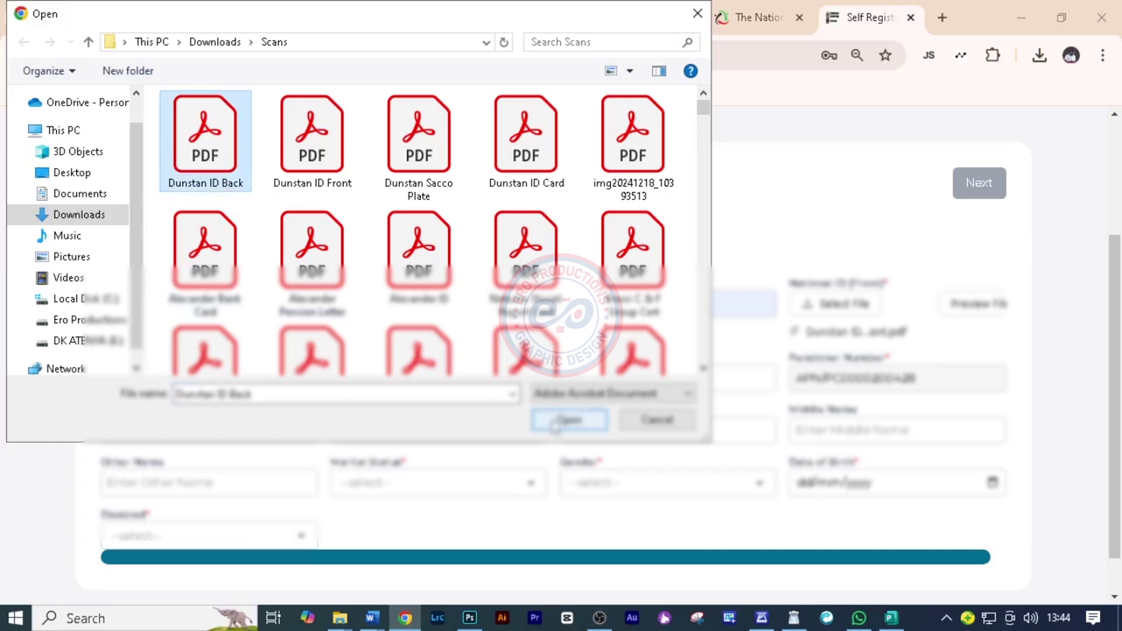
click(569, 420)
click(363, 379)
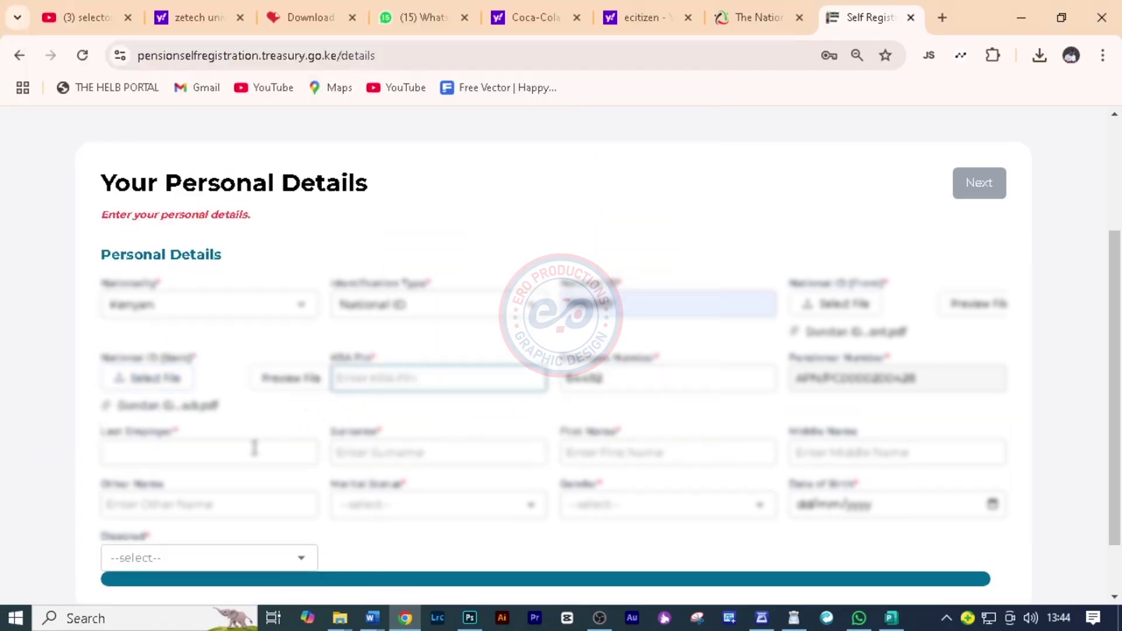
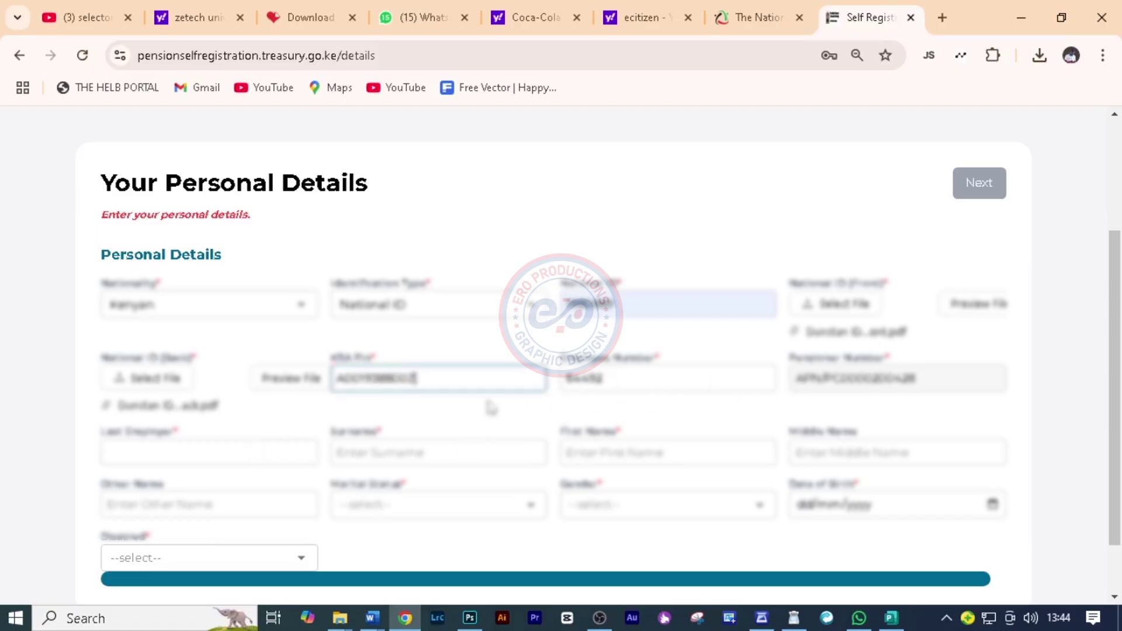
- Enter the pensioner's KRA PIN and set the last employer to TSC
click(167, 454)
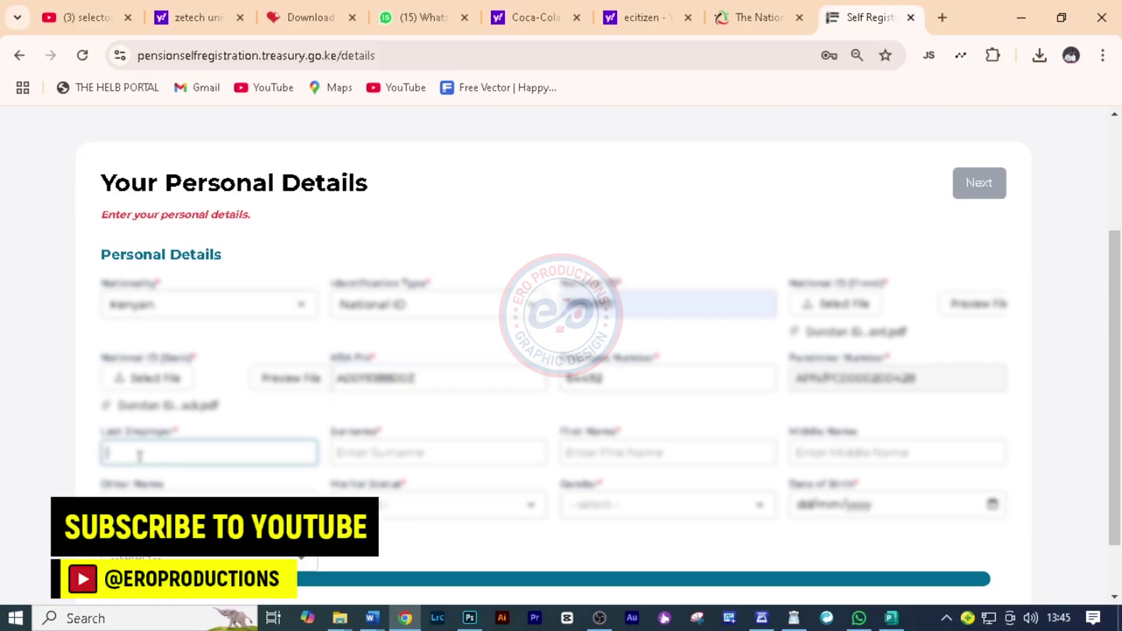
text(TSC)
- Fill in the pensioner's surname, first name and middle name
click(362, 454)
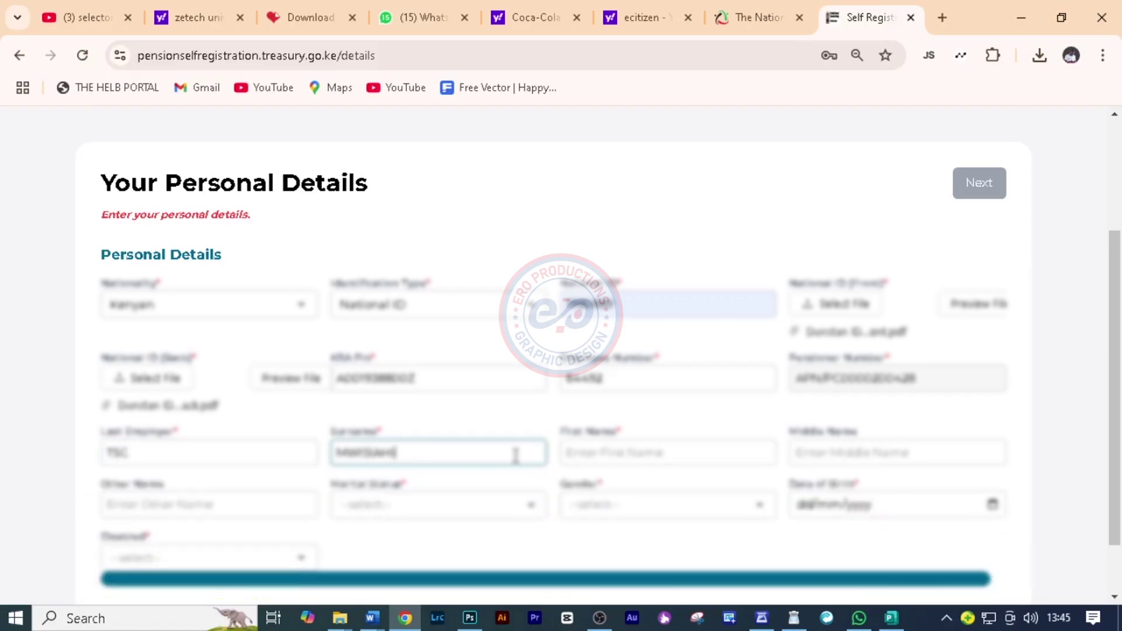
click(604, 459)
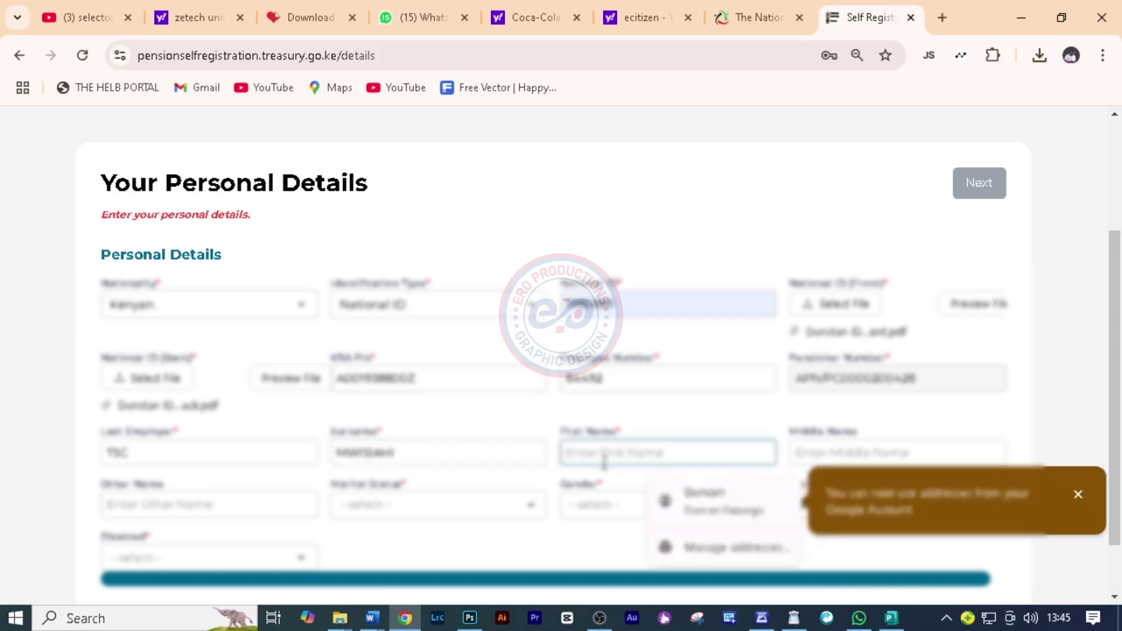
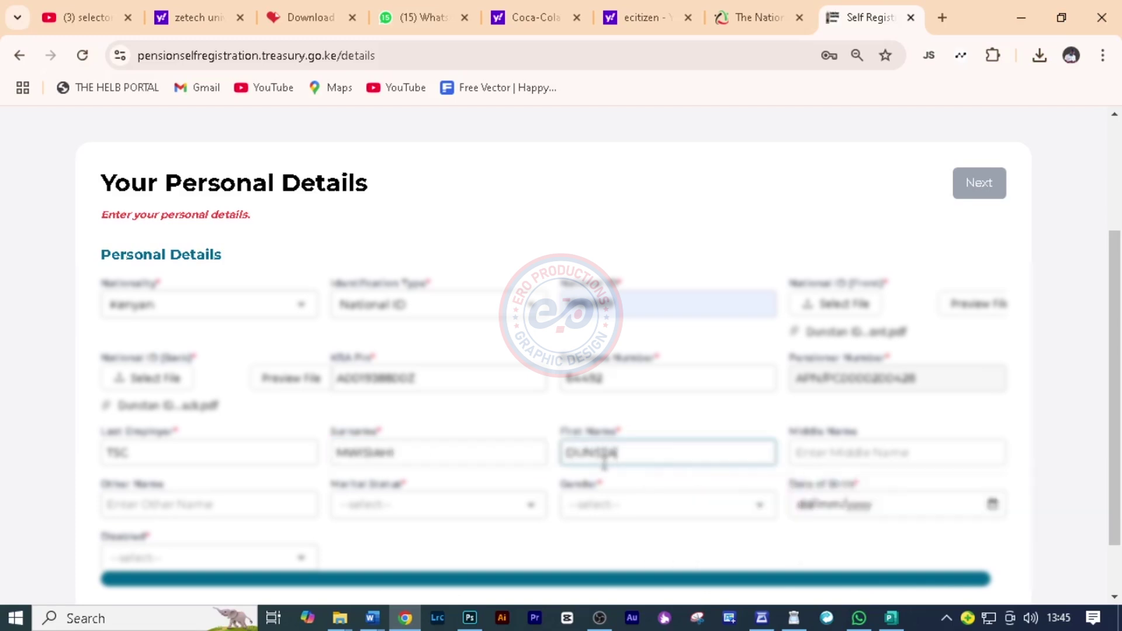
click(814, 451)
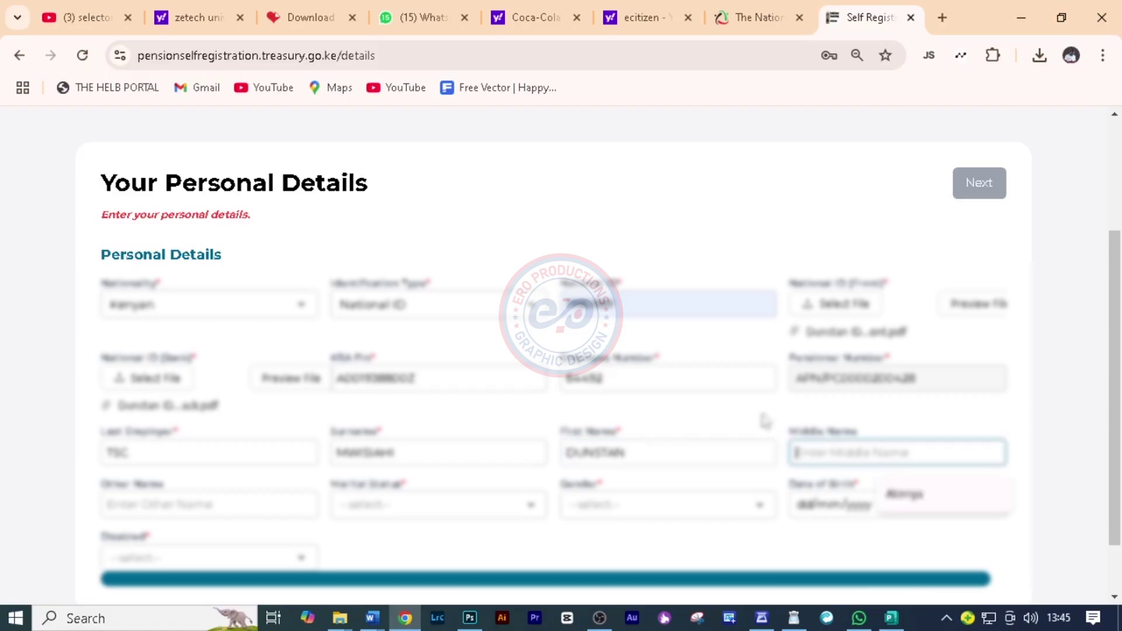
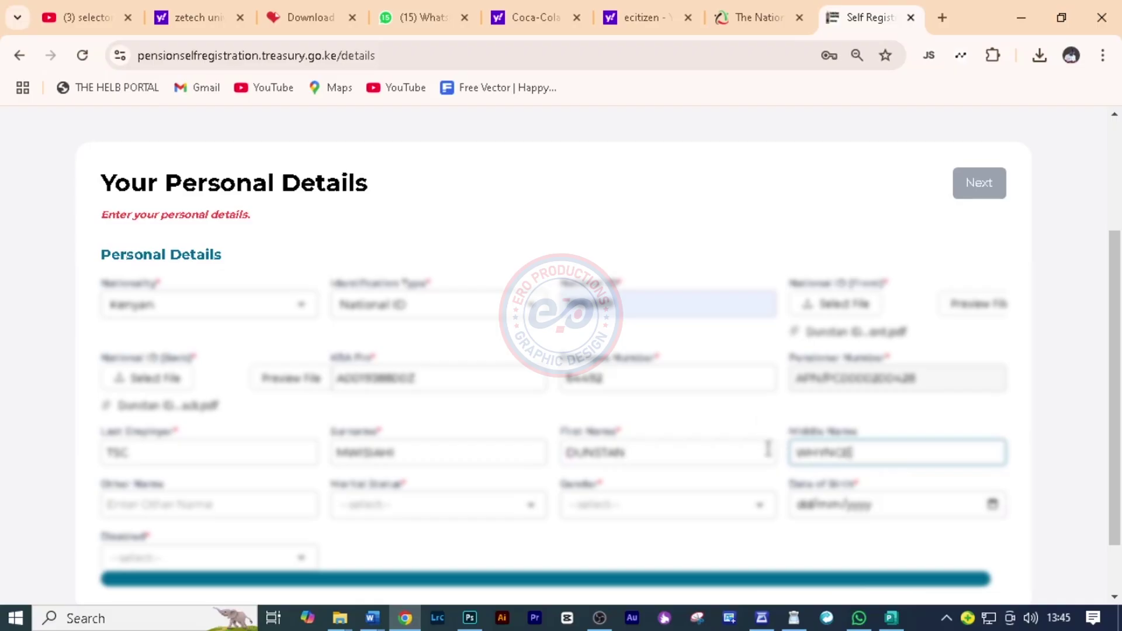
- Set marital status to Married, gender to Male, and enter the date of birth
click(370, 506)
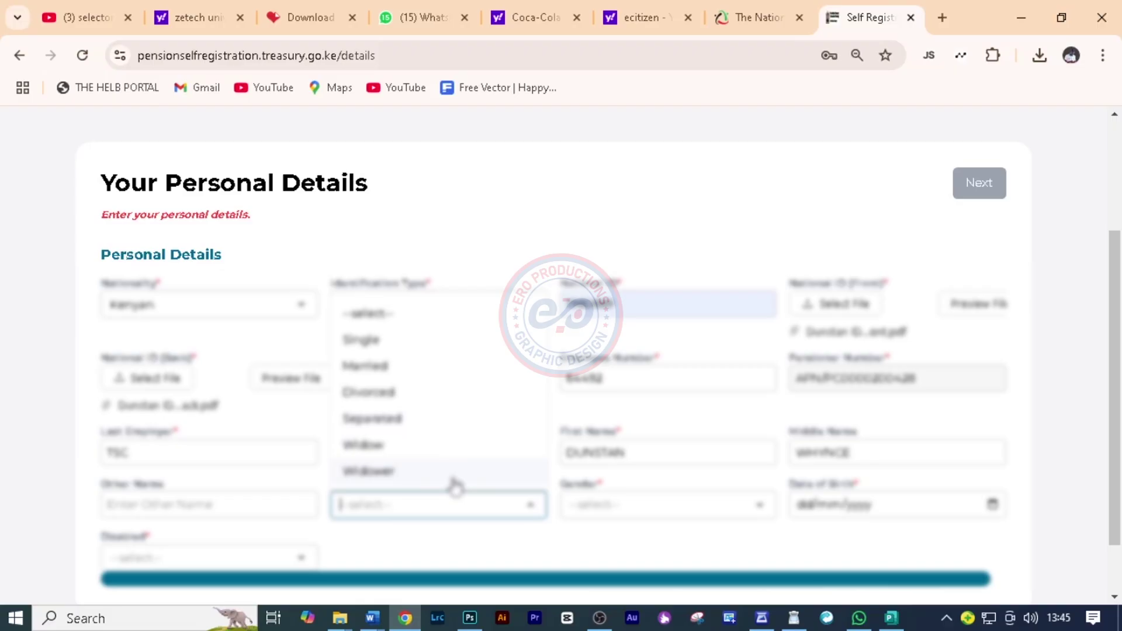
click(389, 367)
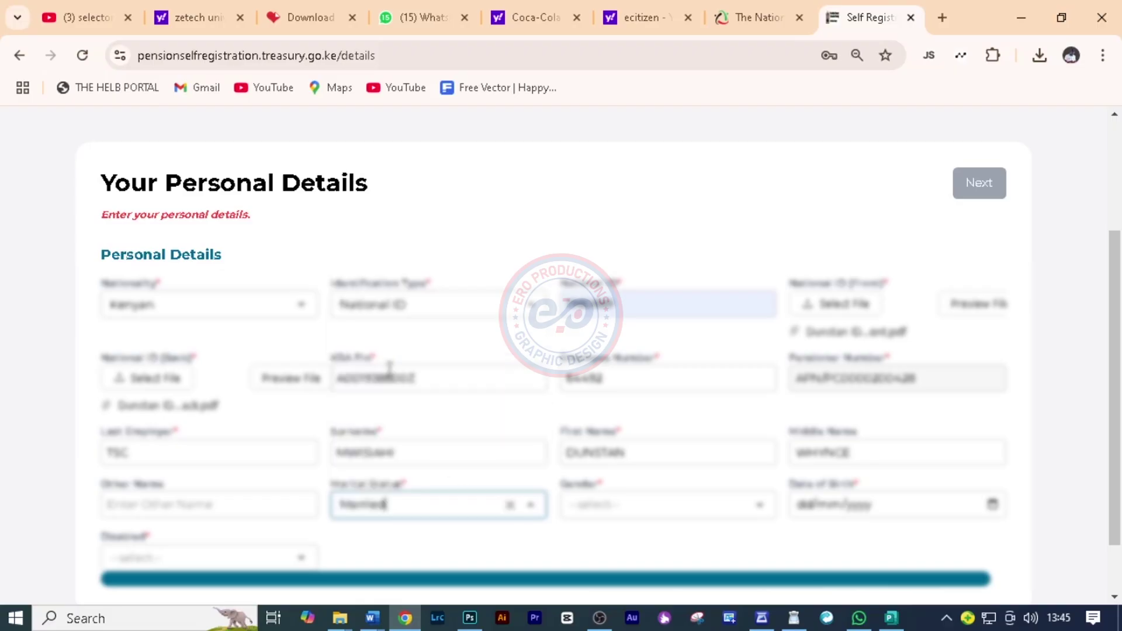
click(593, 503)
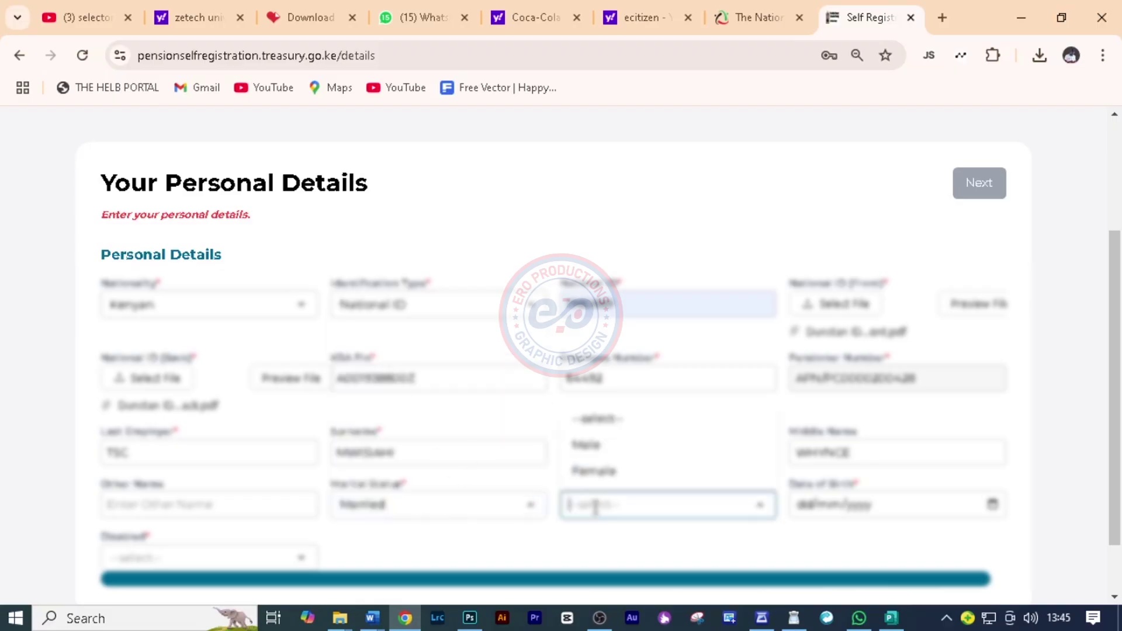
click(605, 456)
click(804, 514)
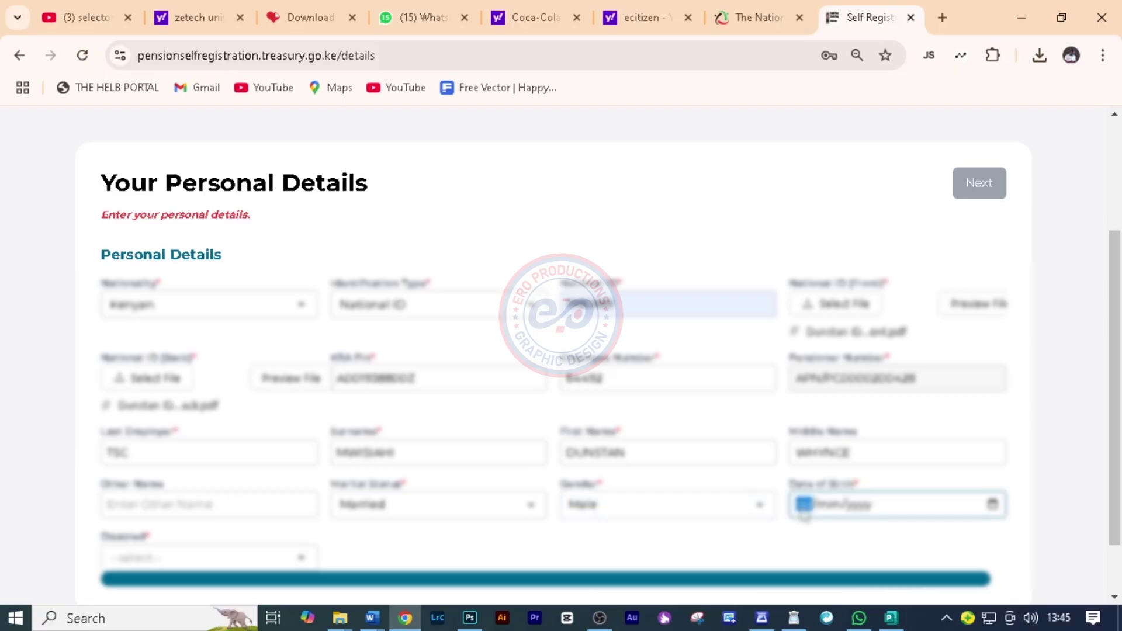
text(0709)
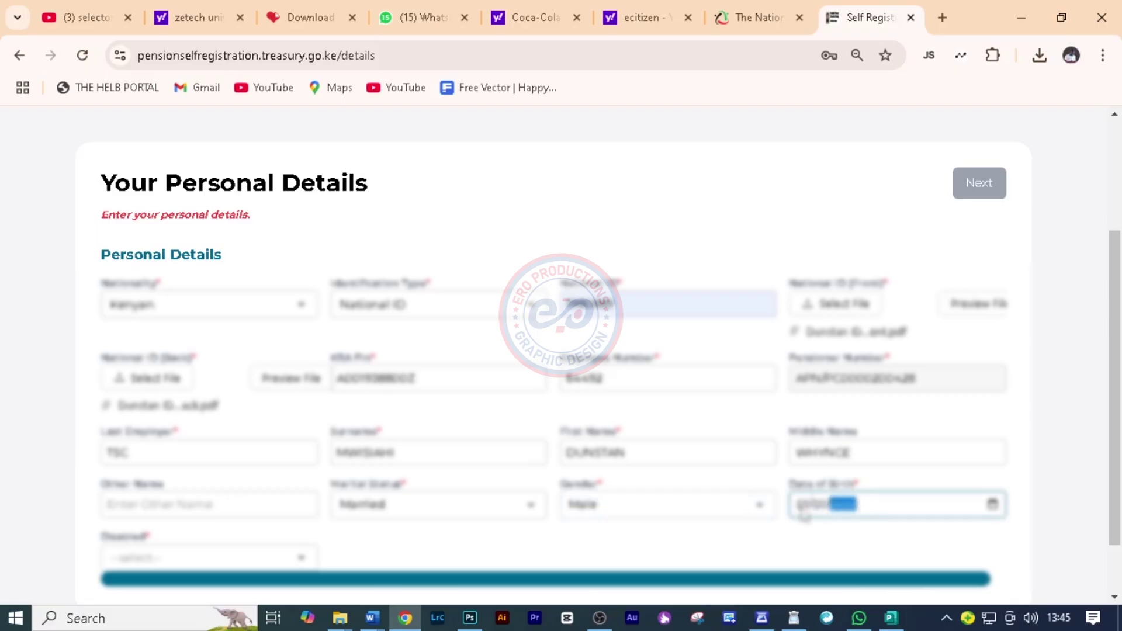
text(1)
click(734, 544)
- Answer No for Diseased and save the personal details
scroll(696, 545, down, 1)
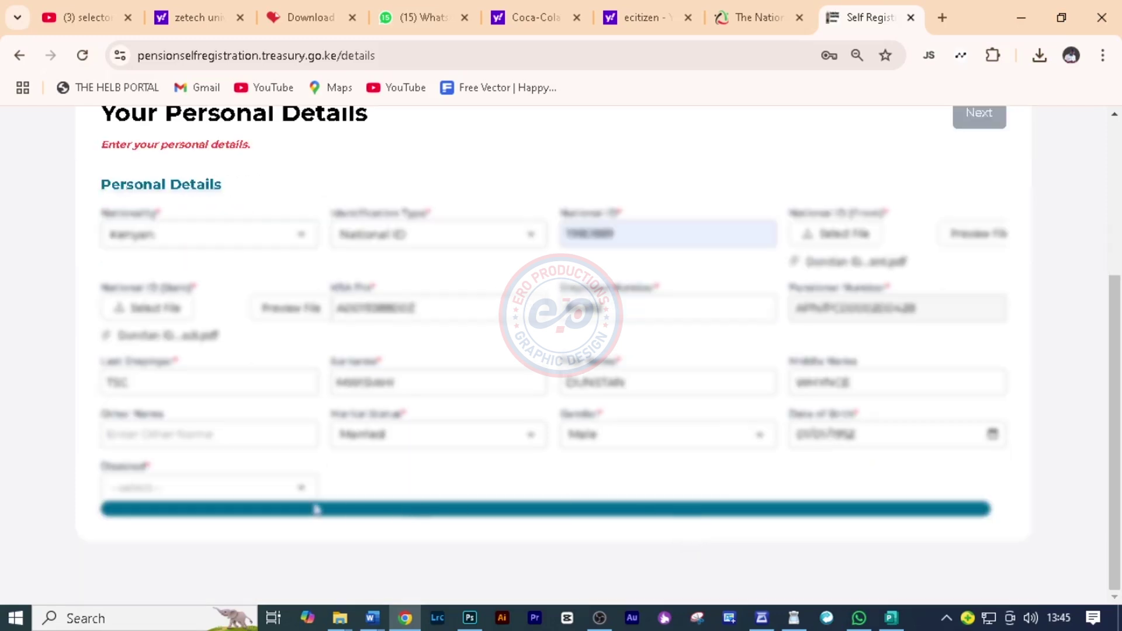
click(300, 488)
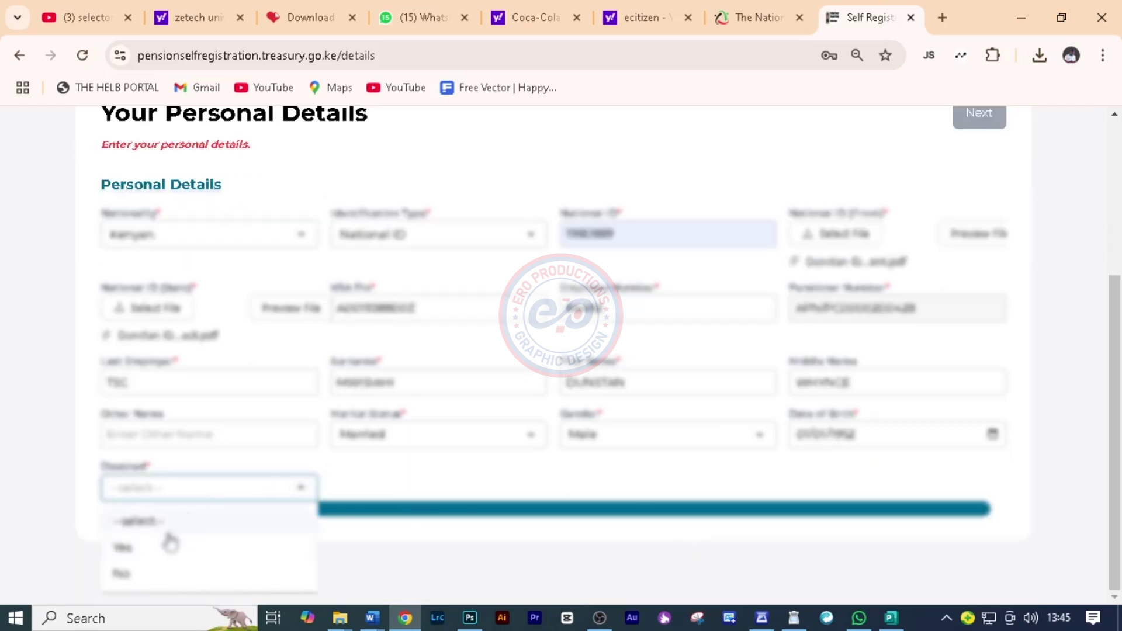
click(157, 574)
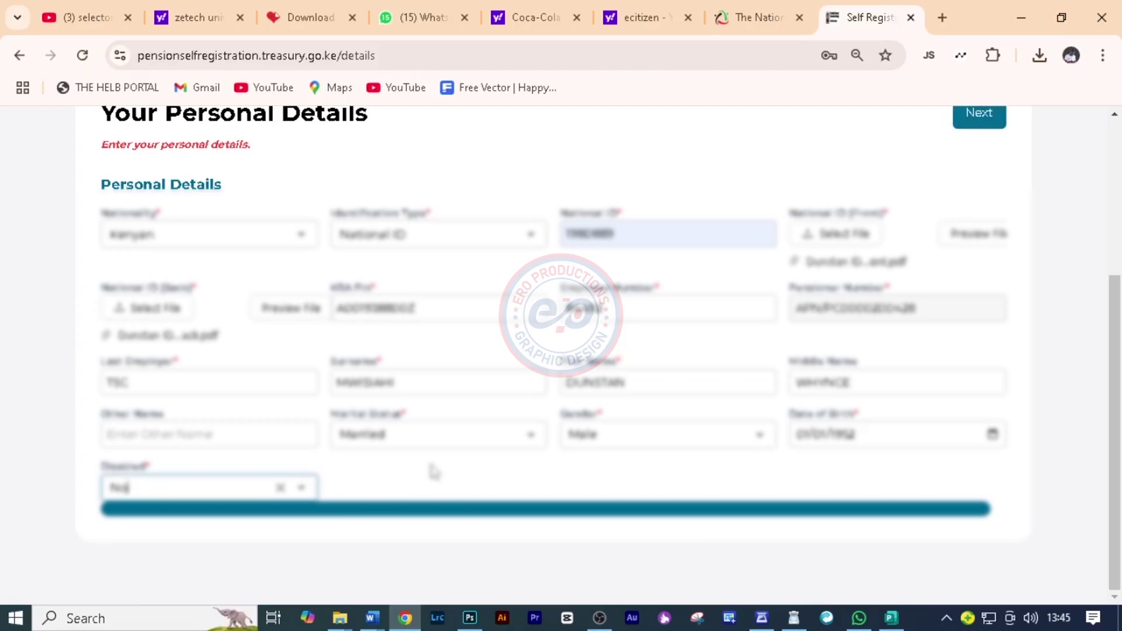
scroll(652, 473, up, 4)
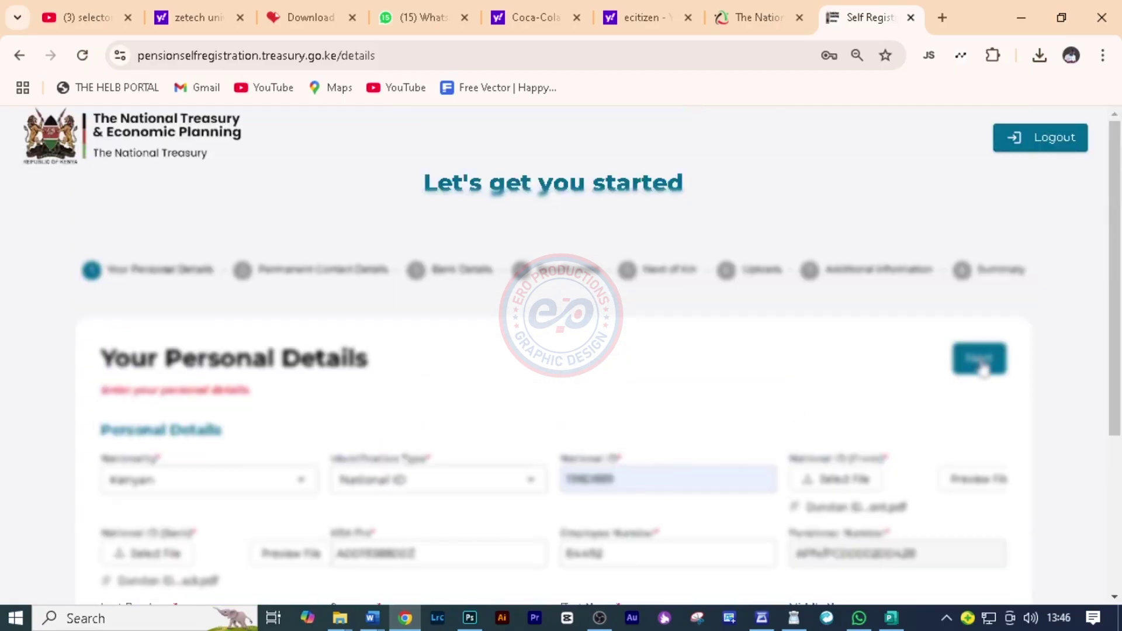
click(980, 358)
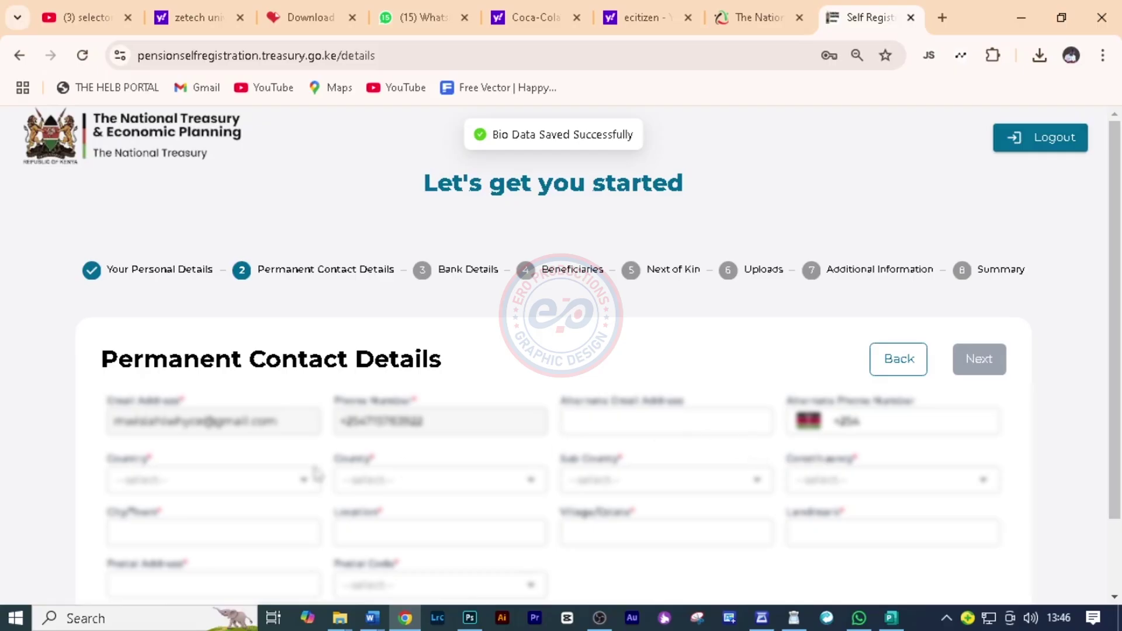
- Choose country Kenya, county Kakamega, and Shinyalu for both sub county and constituency
click(303, 483)
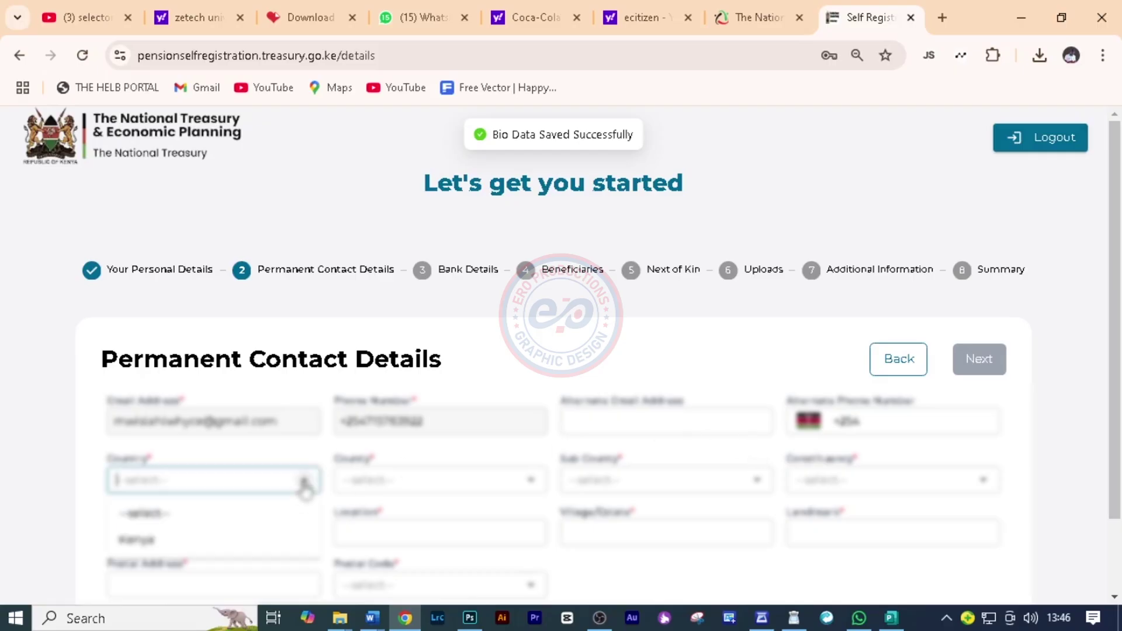
click(155, 548)
click(372, 480)
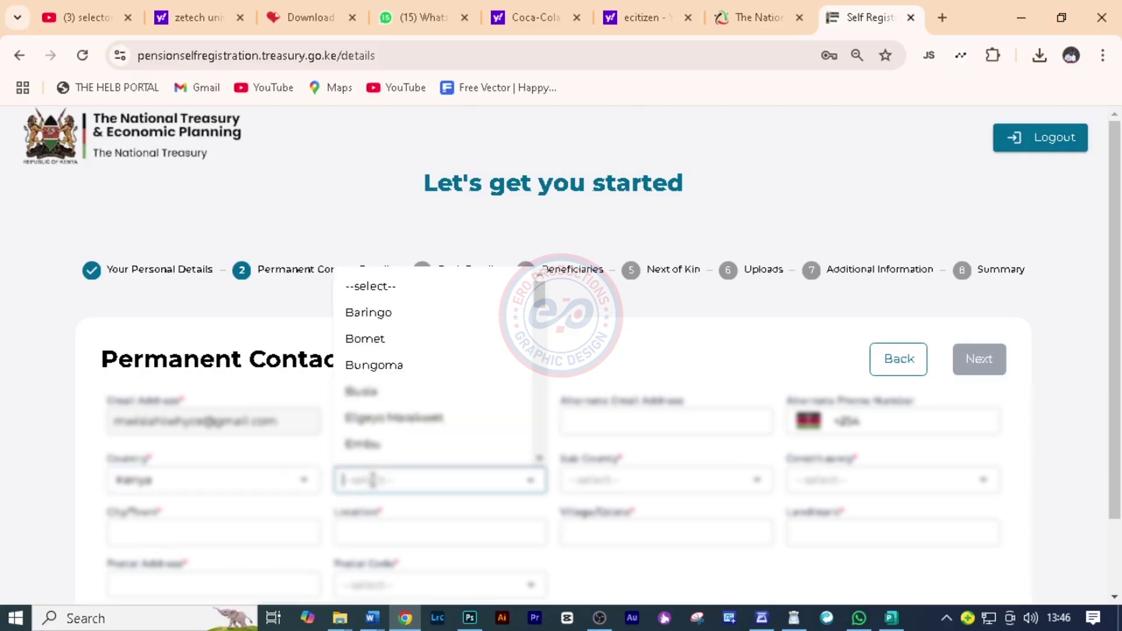
text(kak)
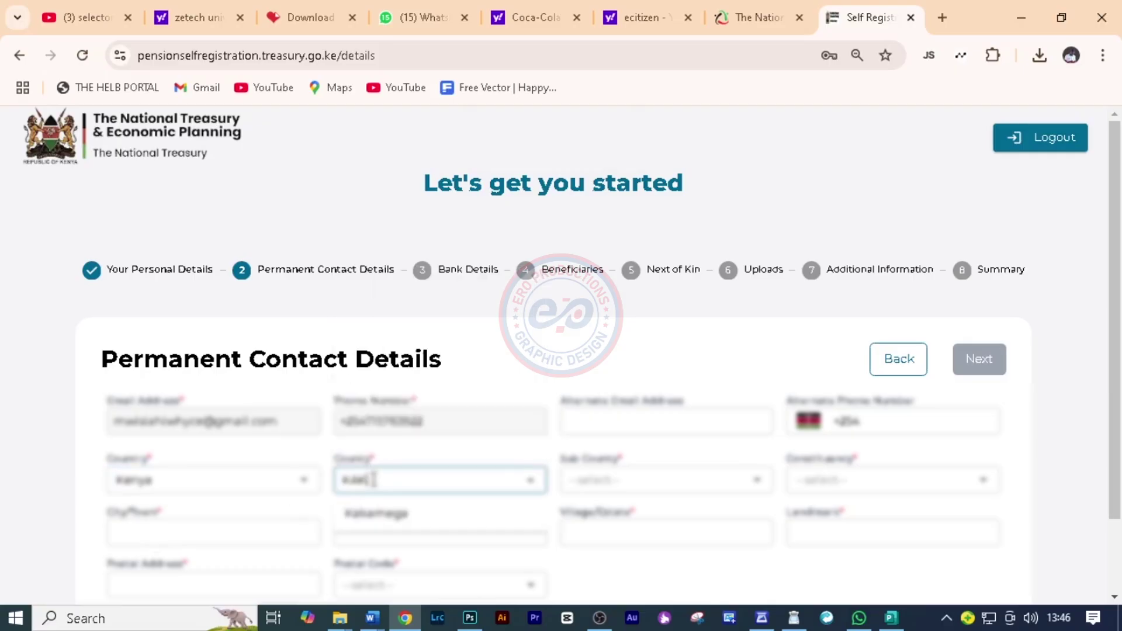
text(a)
click(377, 513)
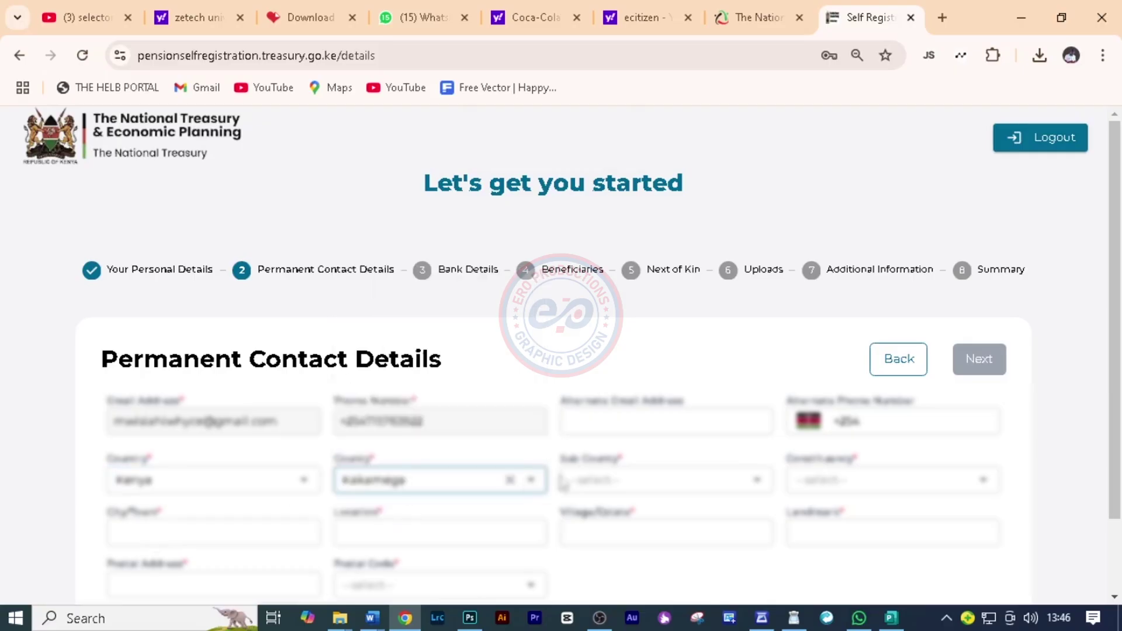
click(592, 475)
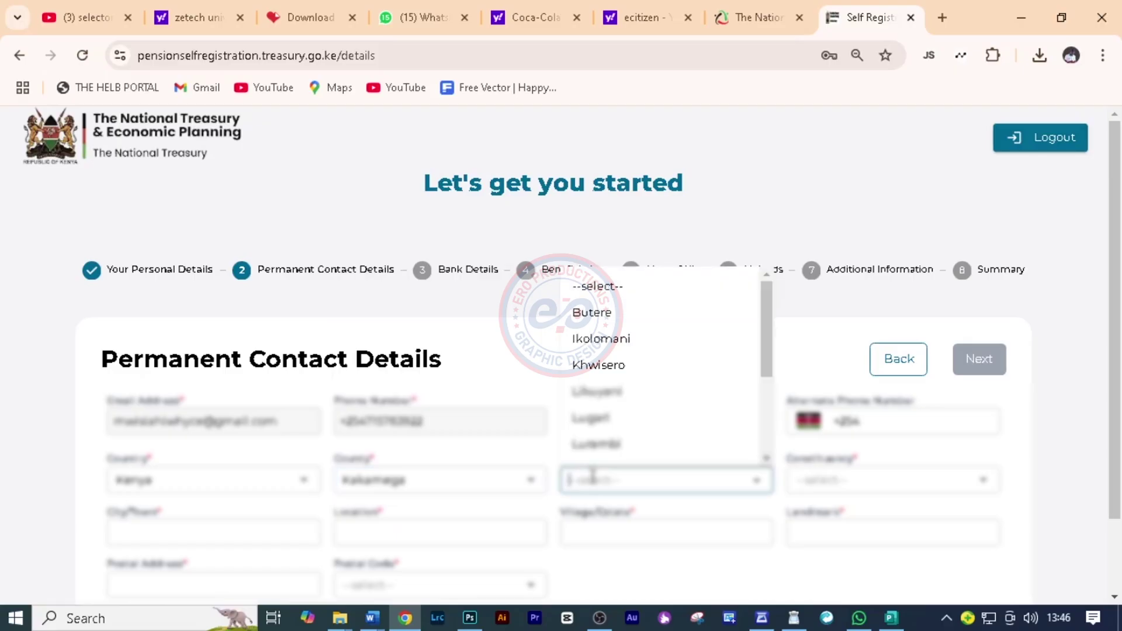
text(shi)
click(595, 514)
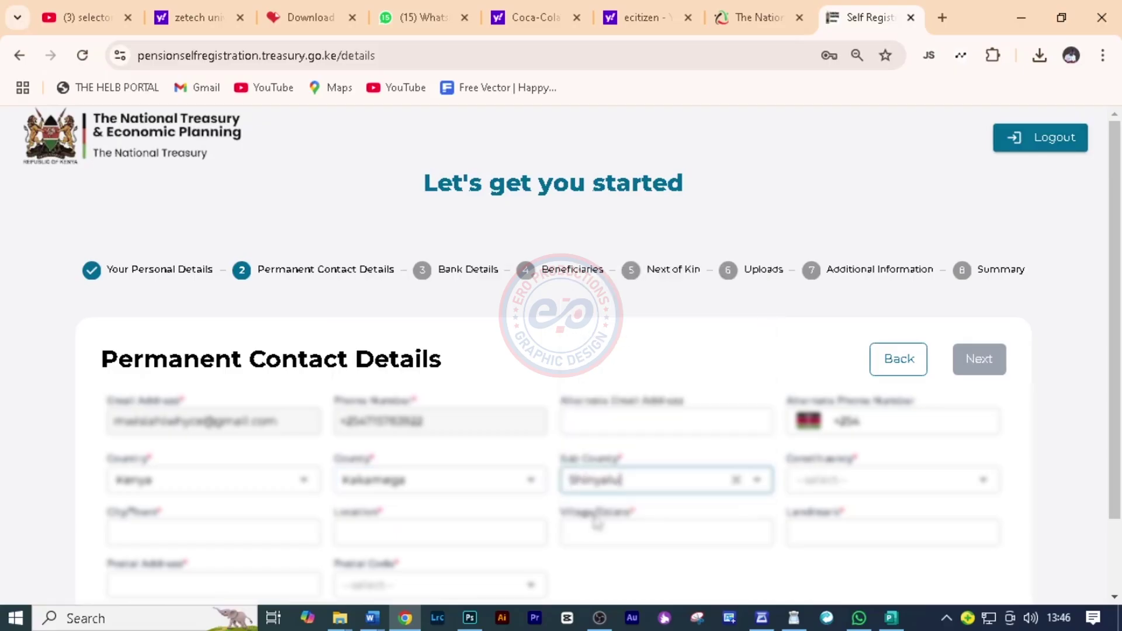
click(815, 478)
text(shi)
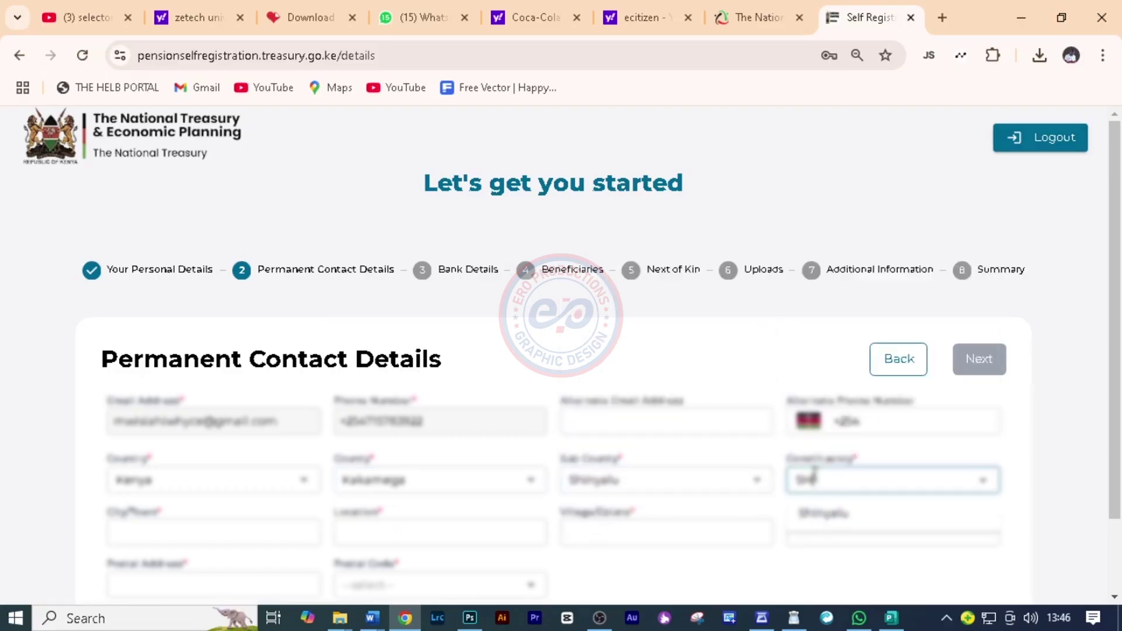
click(815, 514)
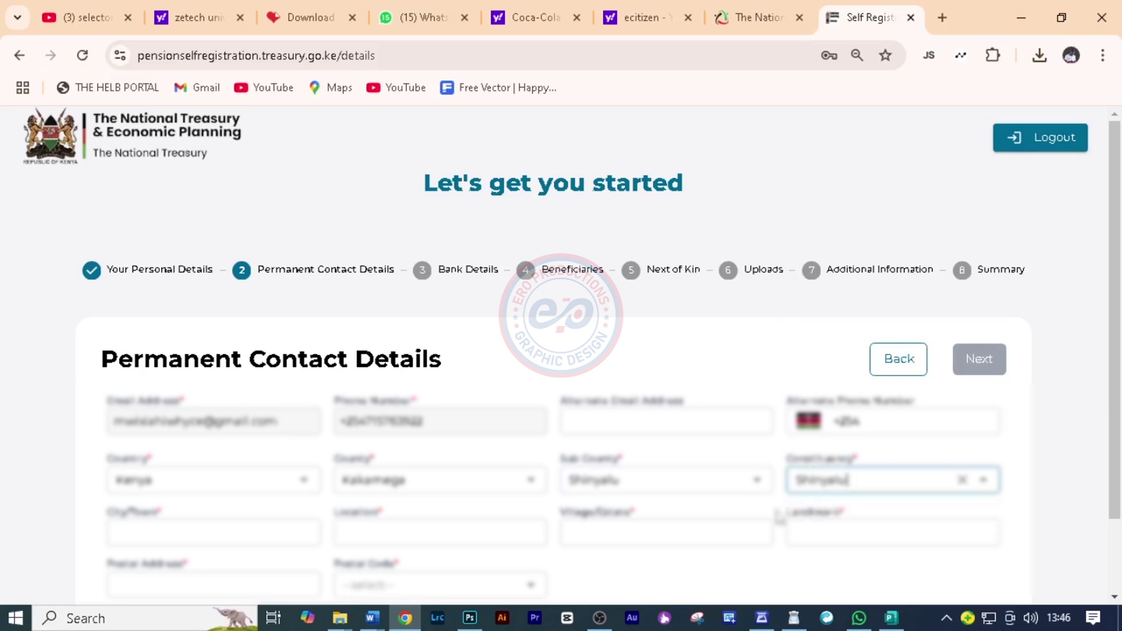
scroll(530, 497, down, 1)
- Fill in the city/town, location, village/estate and nearby landmark school fields
click(212, 448)
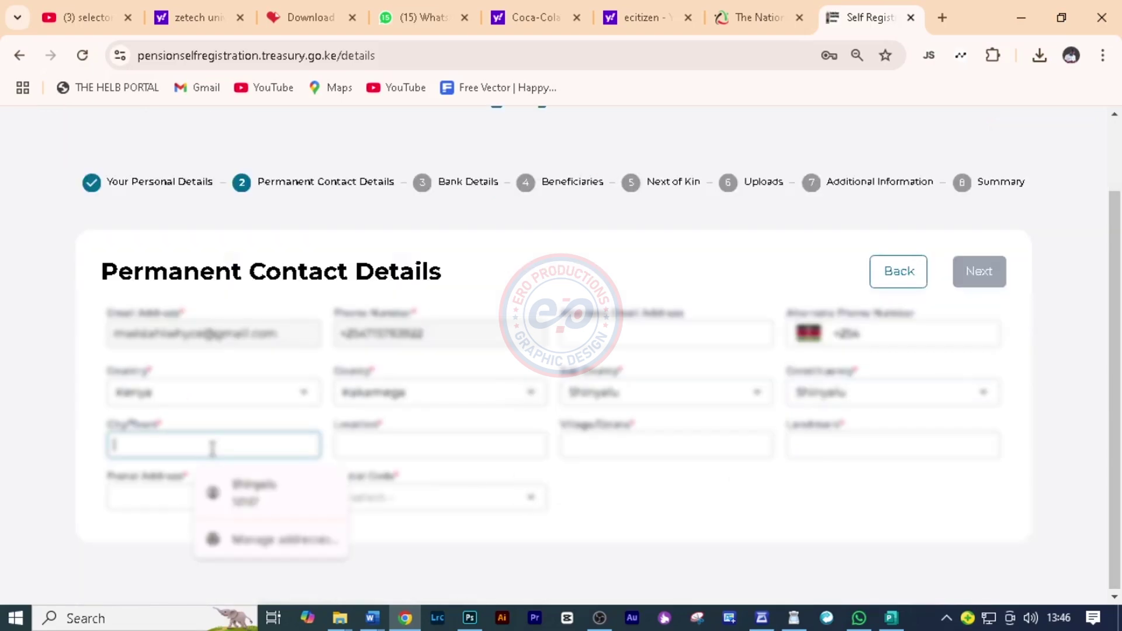
text(Shinyalu)
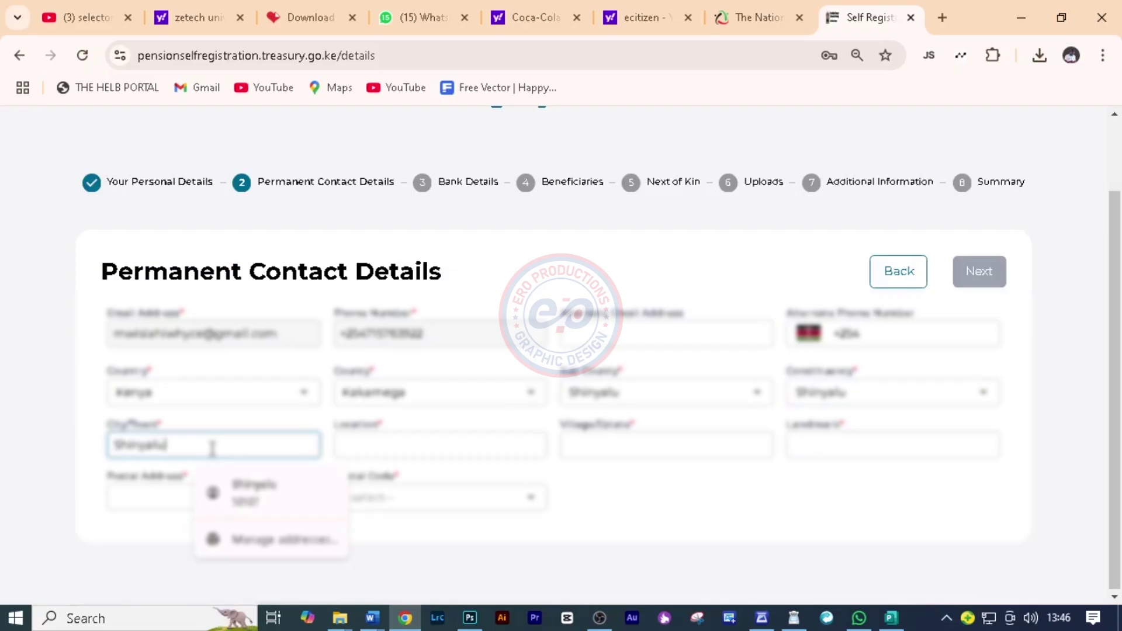
click(368, 447)
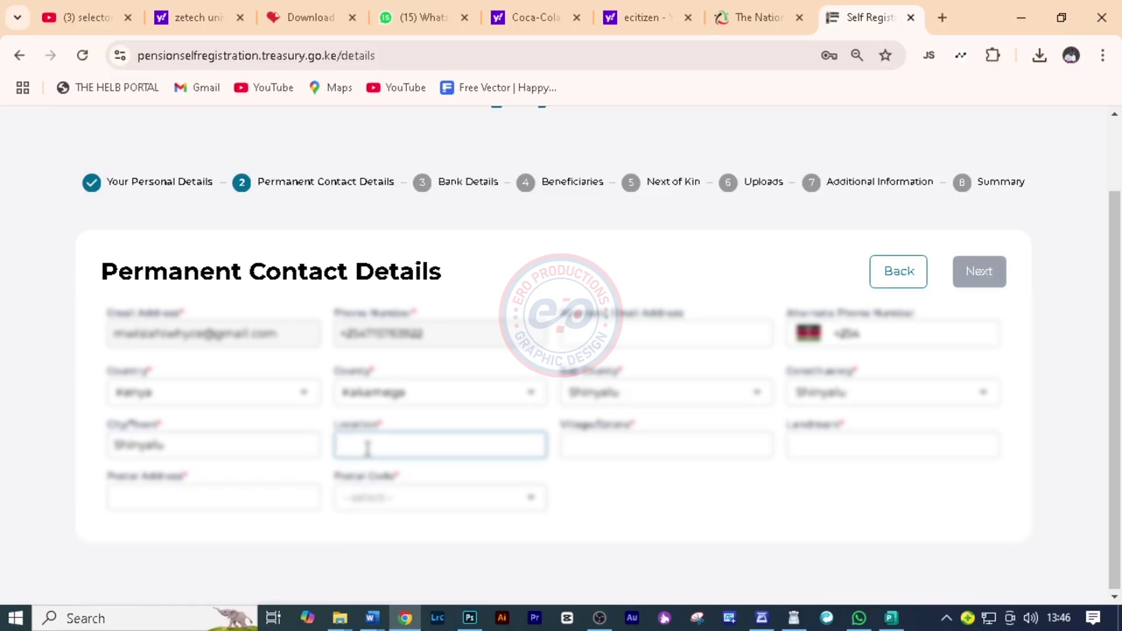
text(Shibuye)
click(641, 447)
text(Shing'odo)
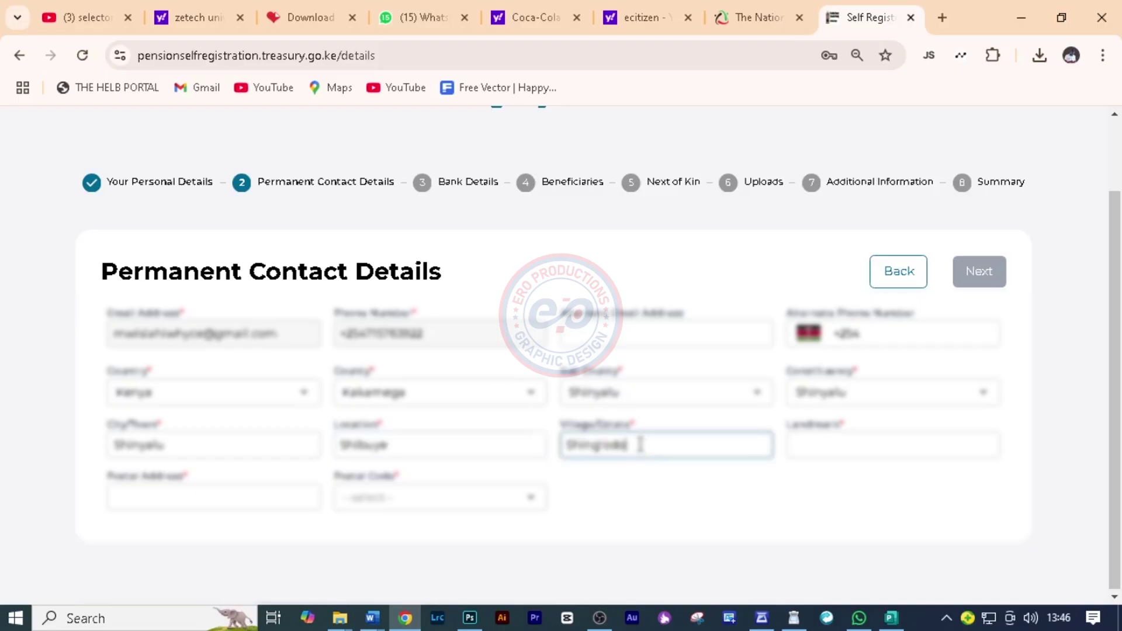
click(824, 447)
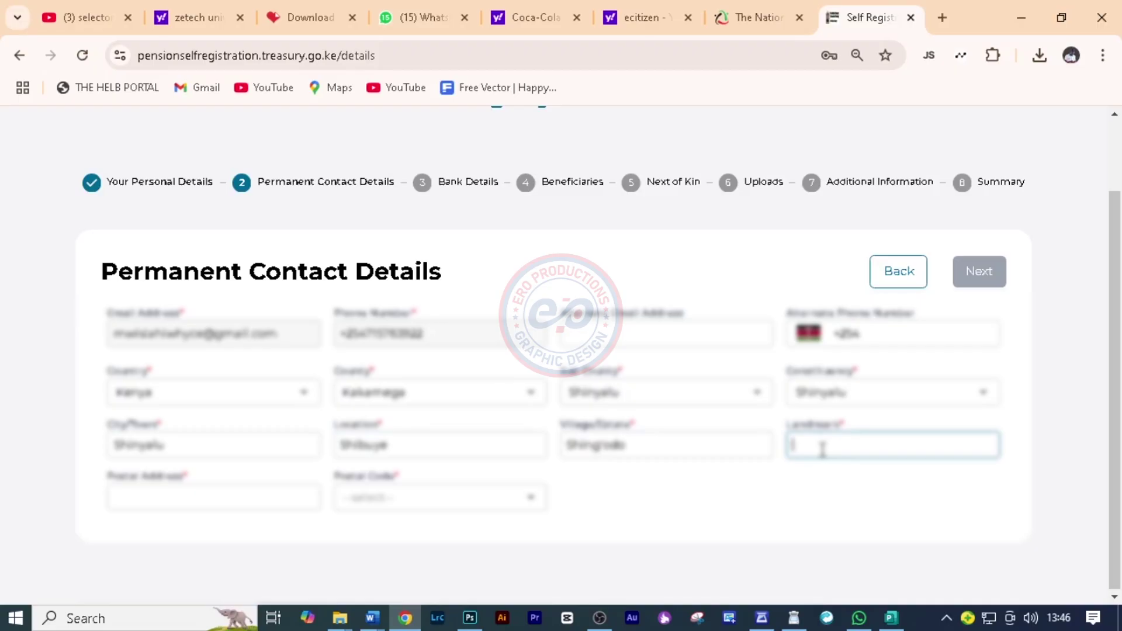
text(Mal)
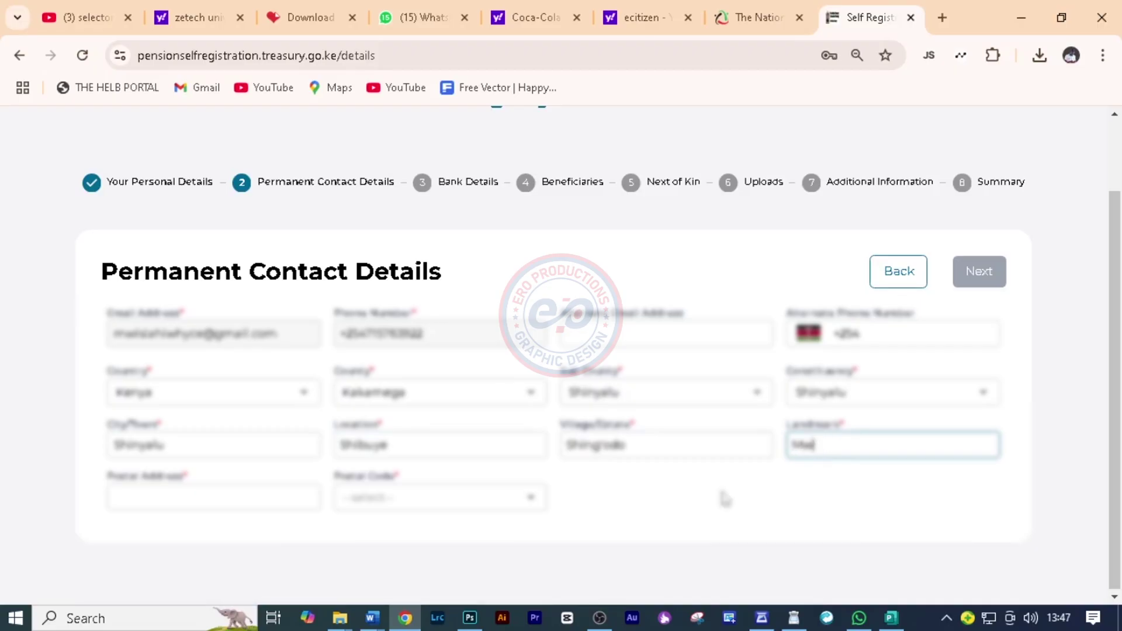
text(iliisa Primary School)
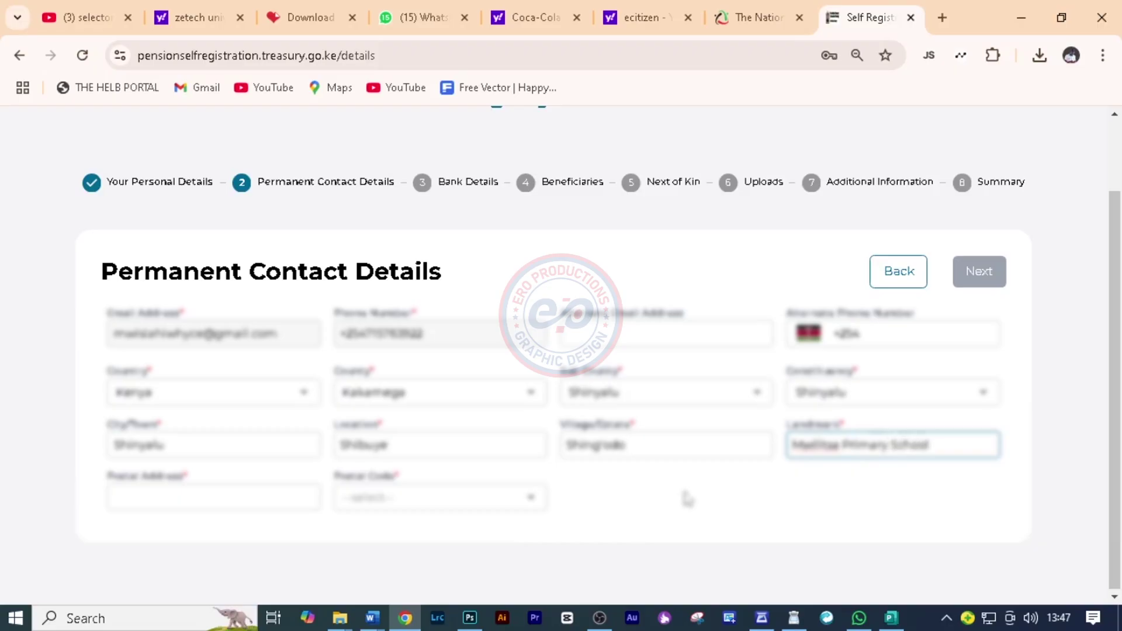
- Enter the postal address and choose postal code 50107 - Shinyalu
click(198, 504)
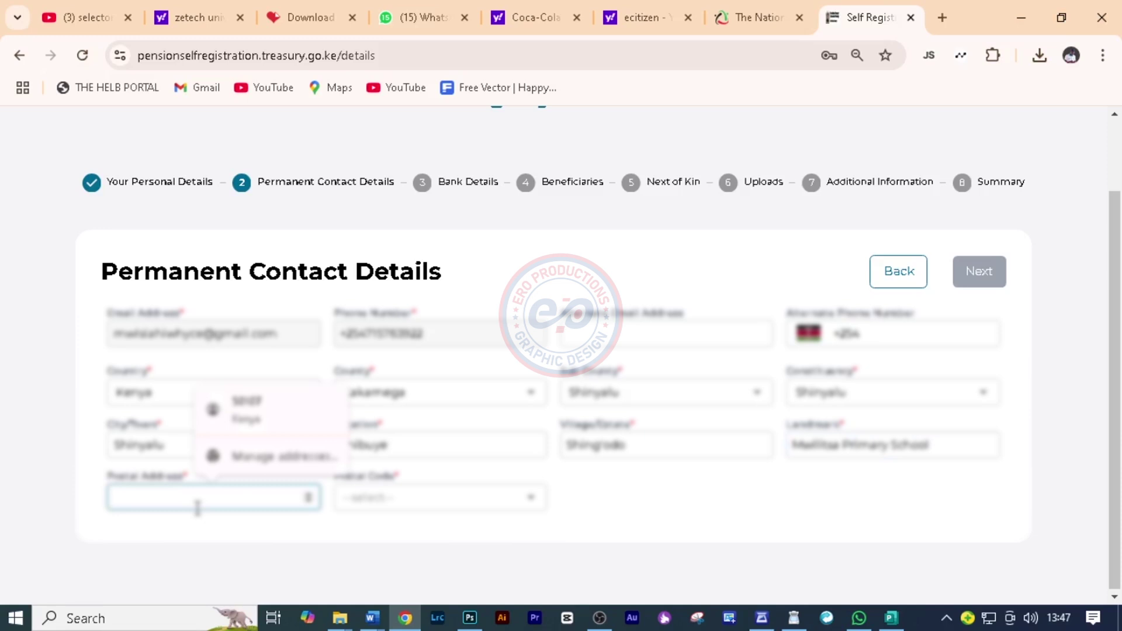
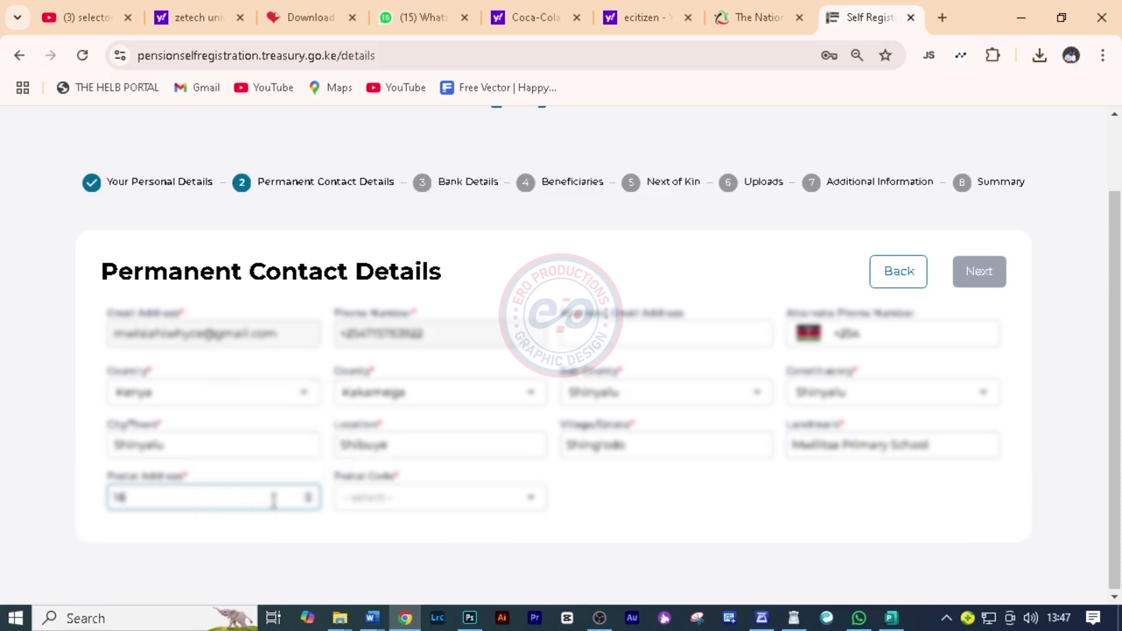
click(356, 498)
scroll(484, 431, down, 2)
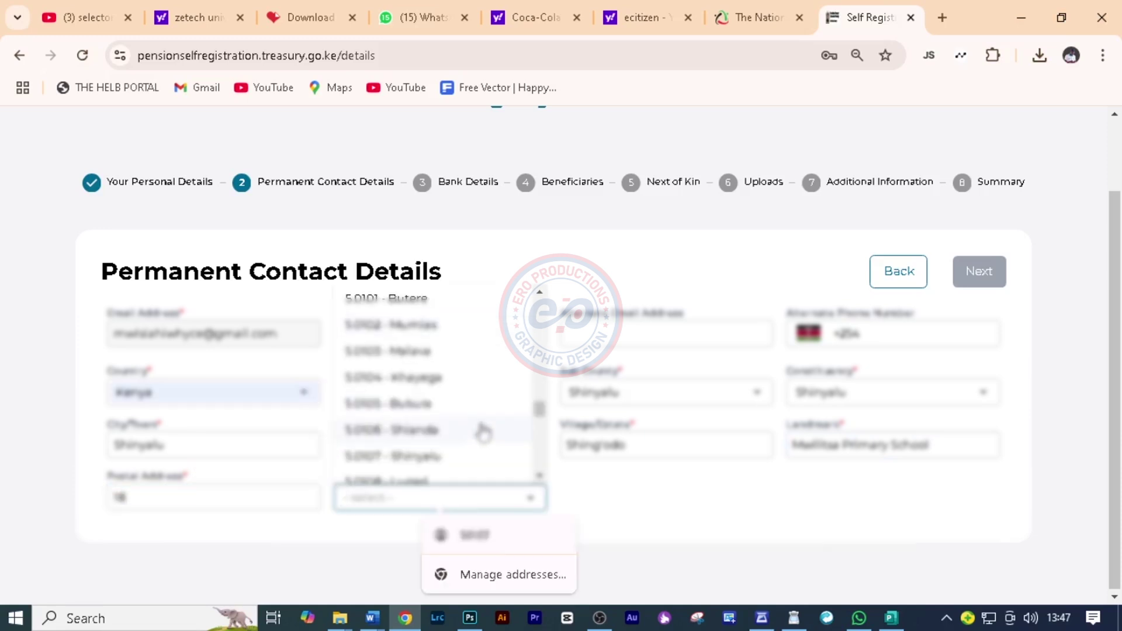
click(431, 459)
click(376, 552)
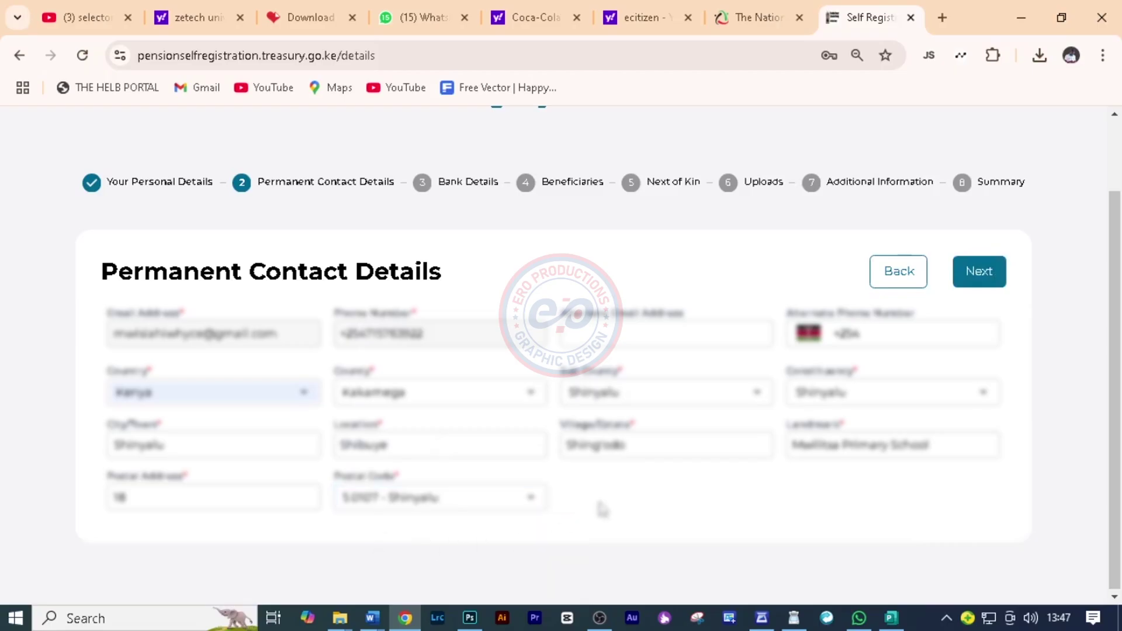
- Save contact details, then choose account type Sacco with Invest & Grow Sacco and its branch
click(992, 279)
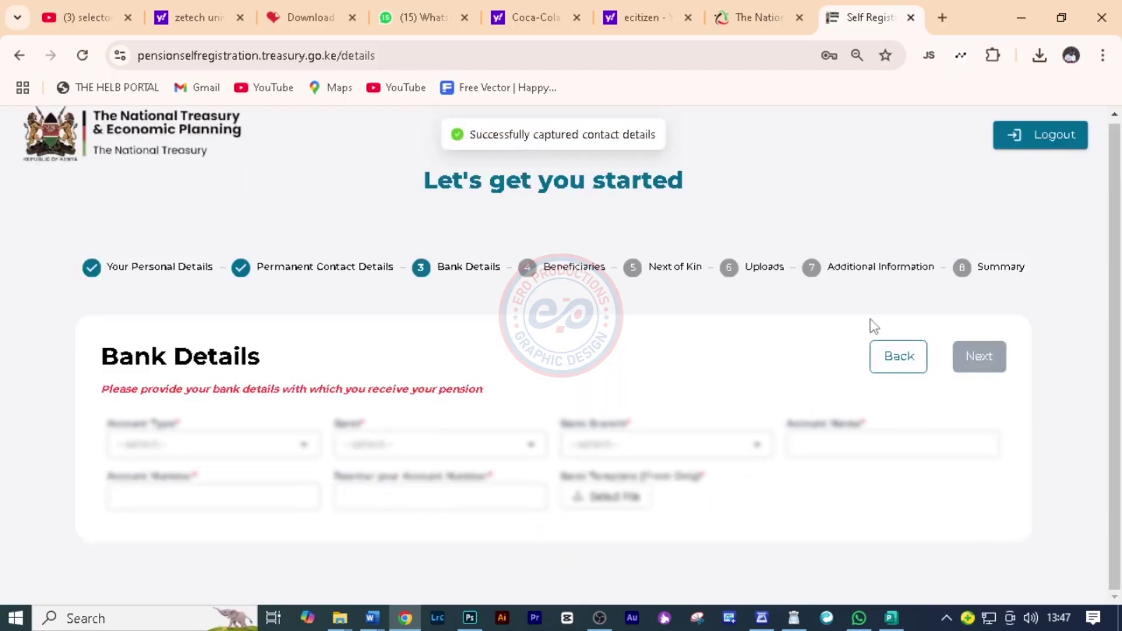
click(304, 452)
click(158, 532)
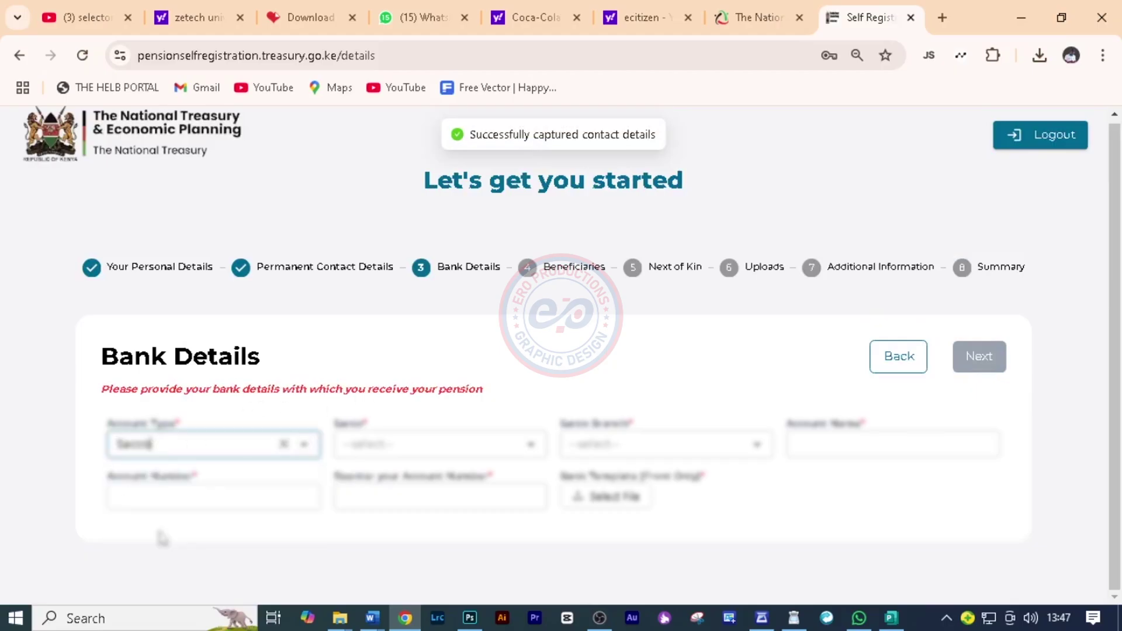
click(368, 446)
scroll(430, 409, down, 3)
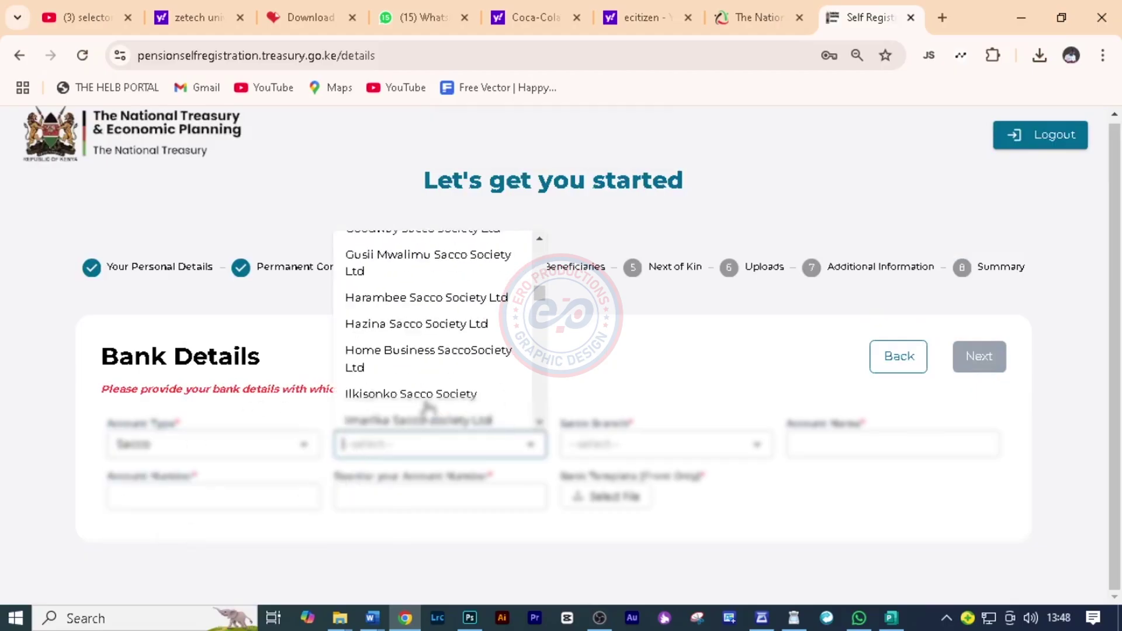
scroll(429, 409, down, 2)
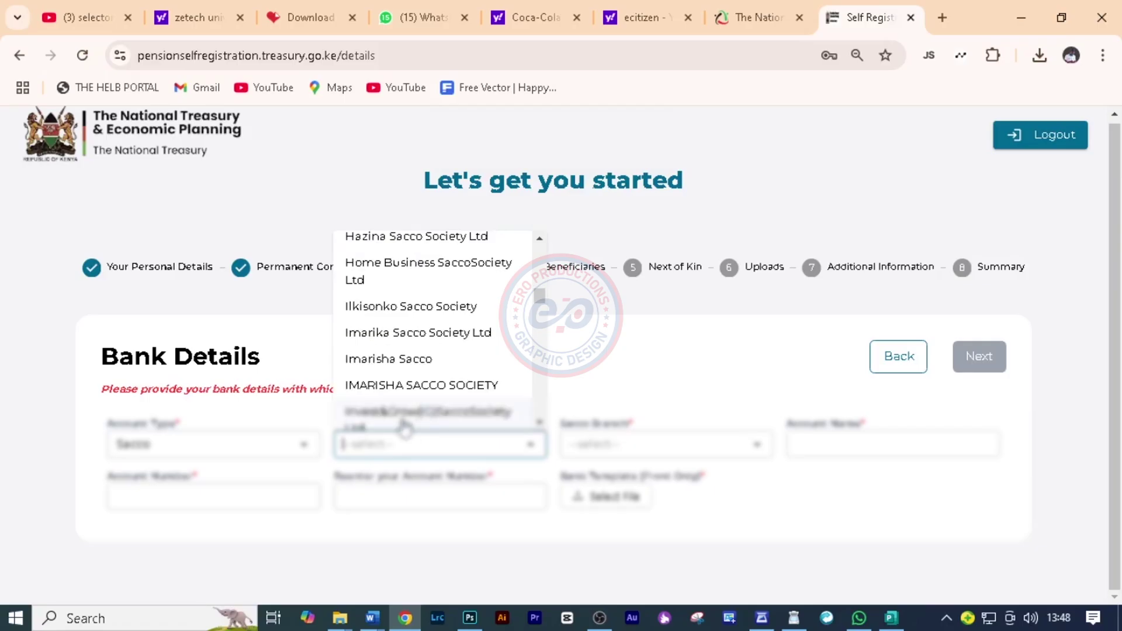
click(487, 421)
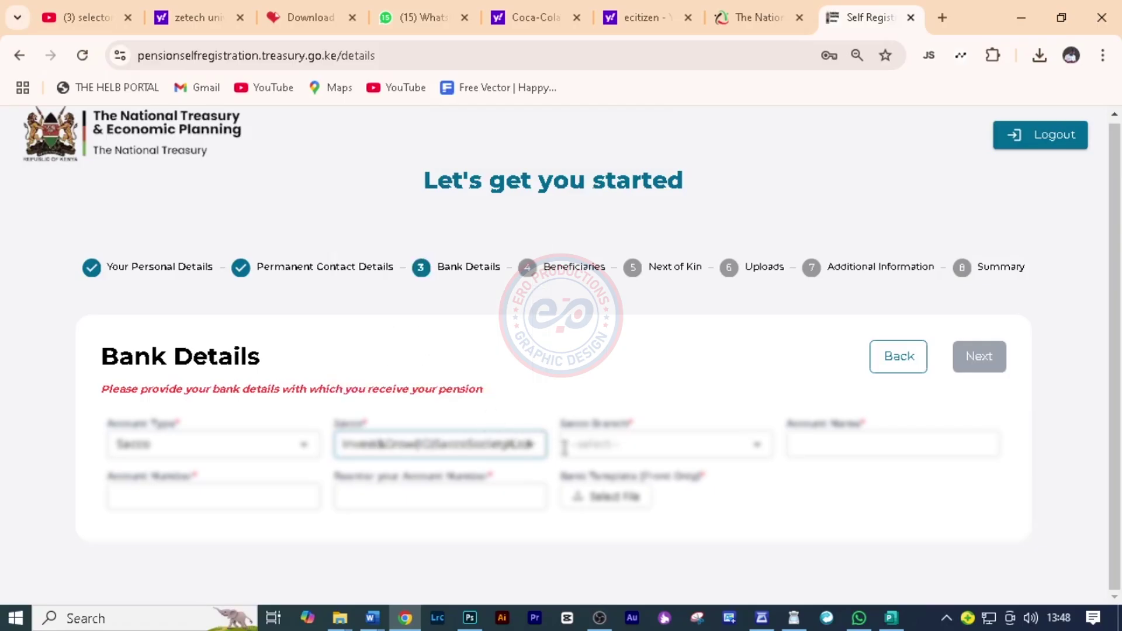
click(601, 449)
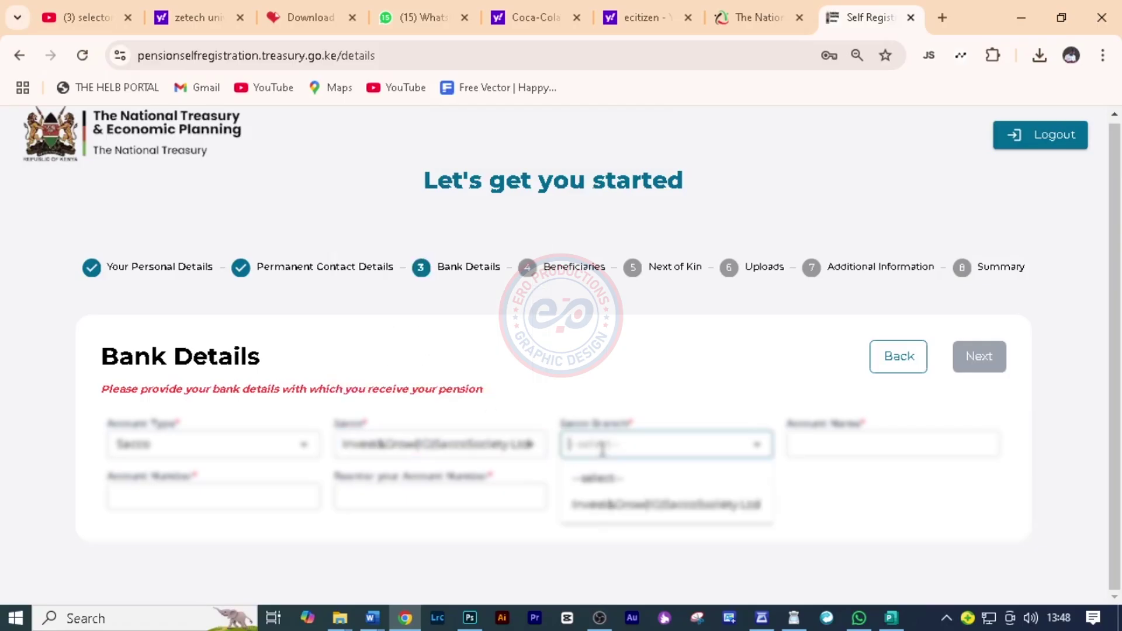
click(624, 505)
click(831, 443)
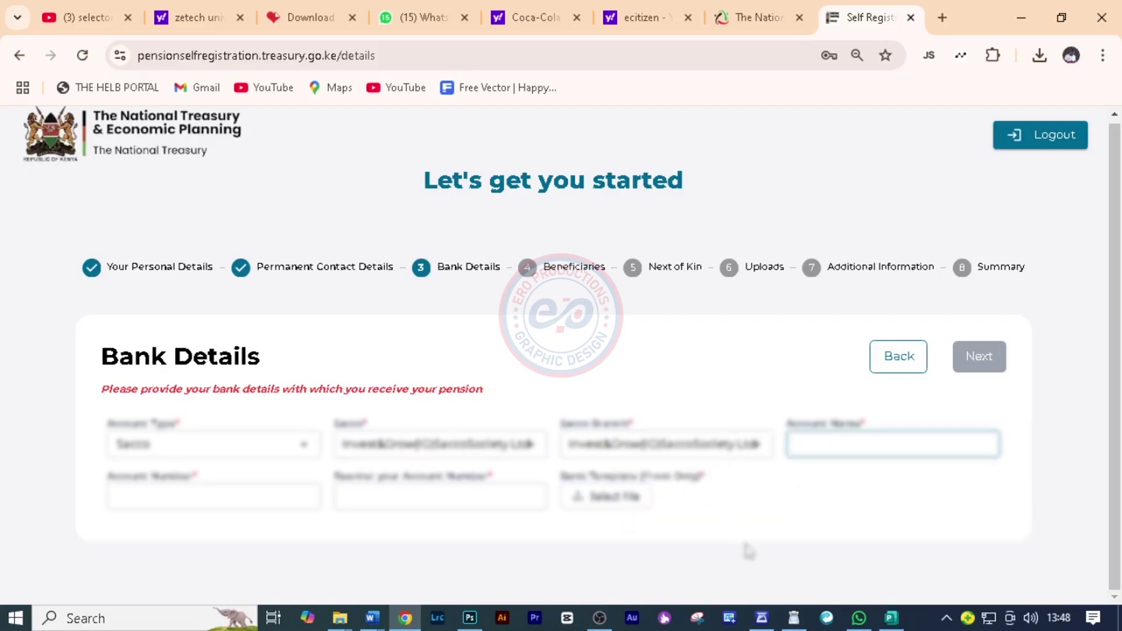
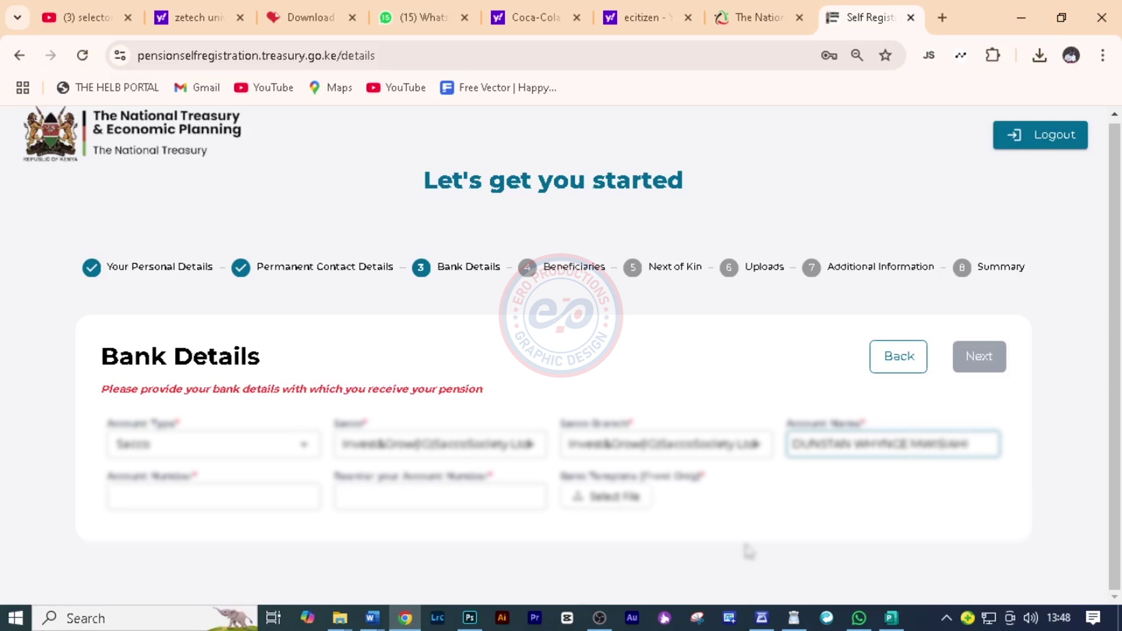
- Enter the account holder's name and the account number in both number fields, then browse for the bank template
click(233, 498)
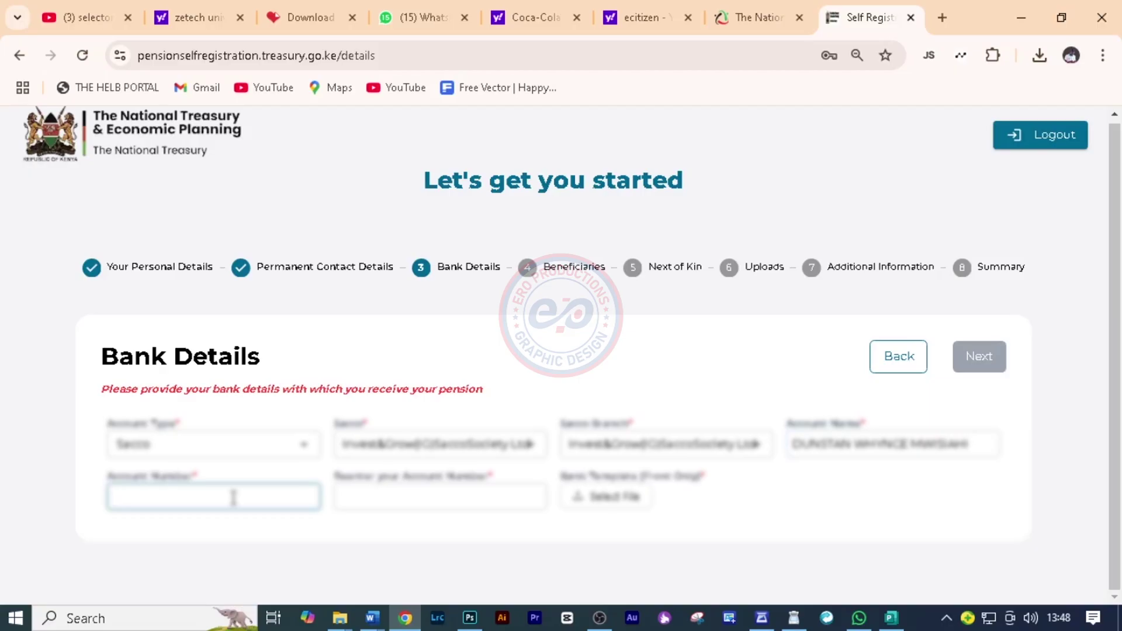
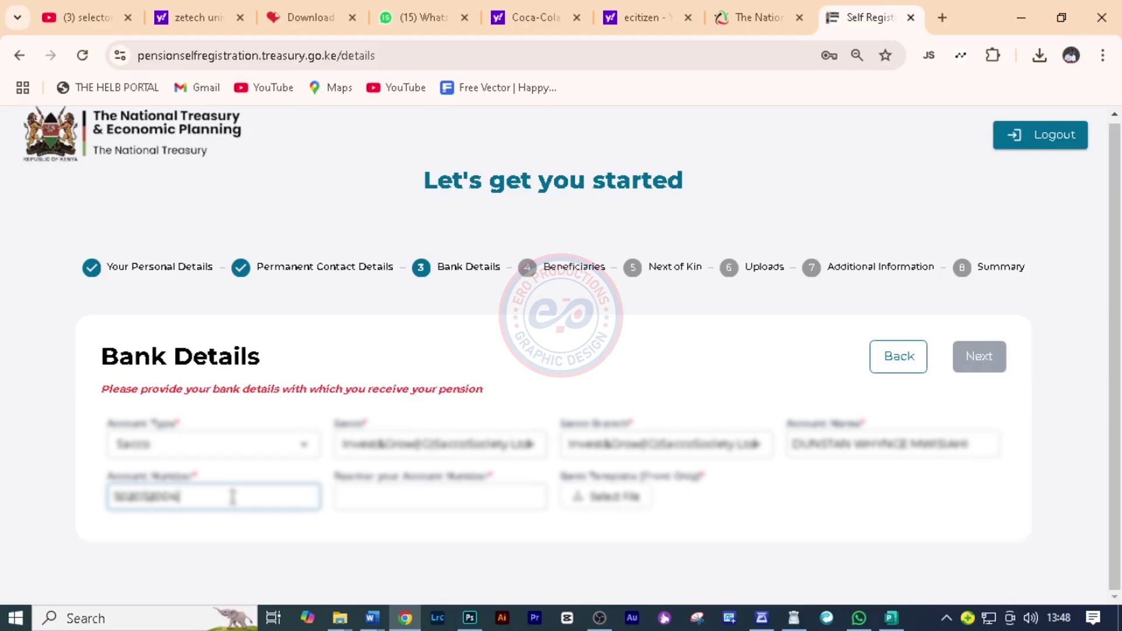
key(Tab)
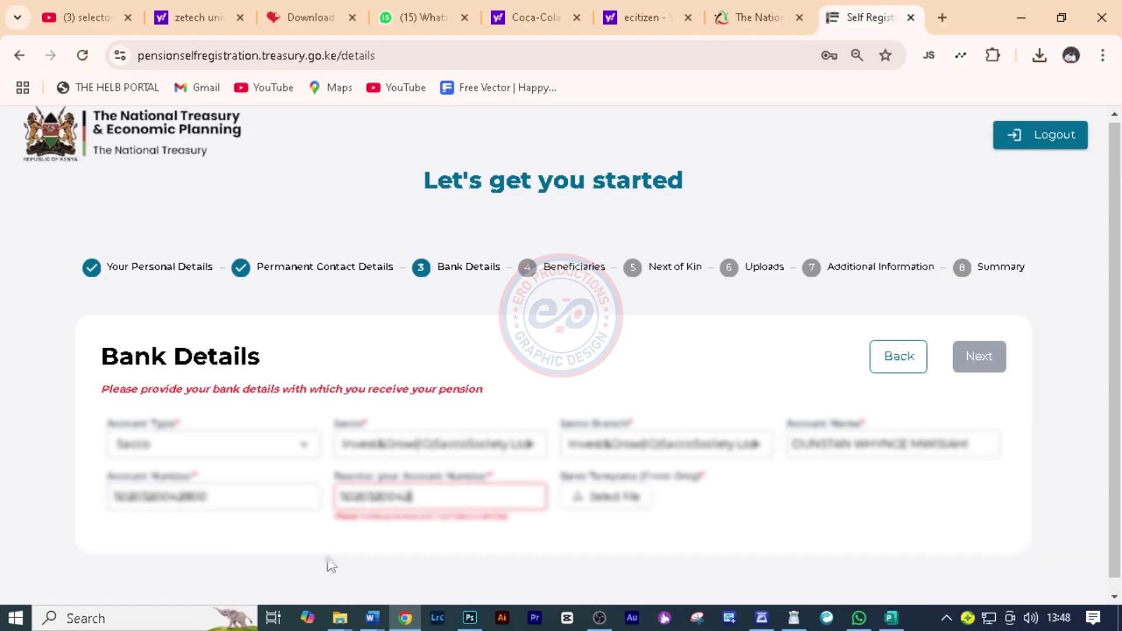
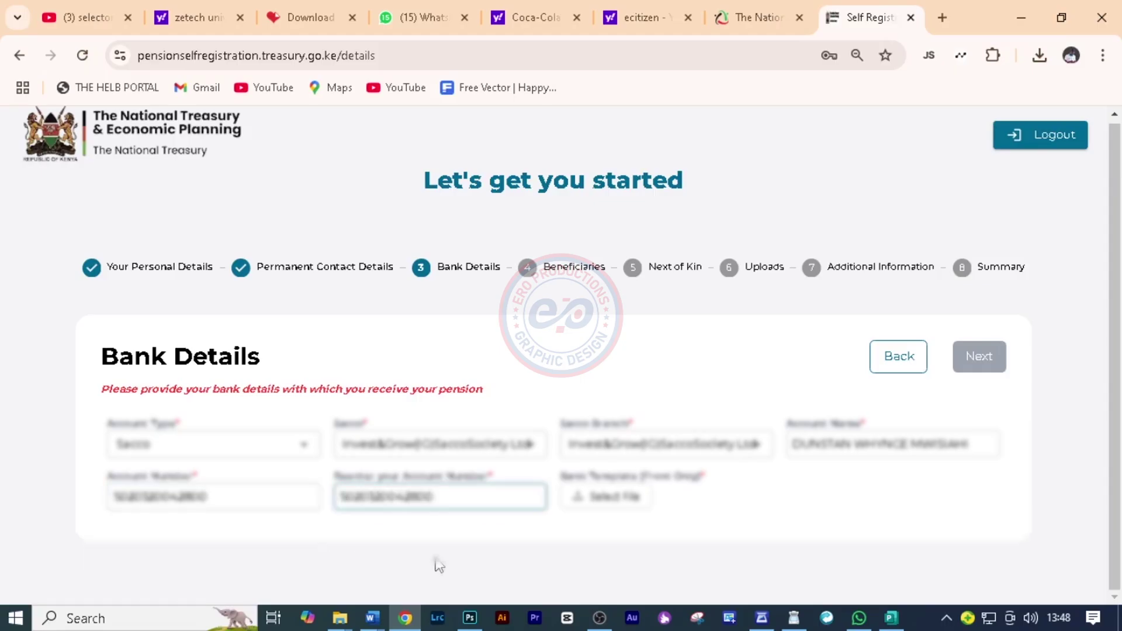
click(614, 496)
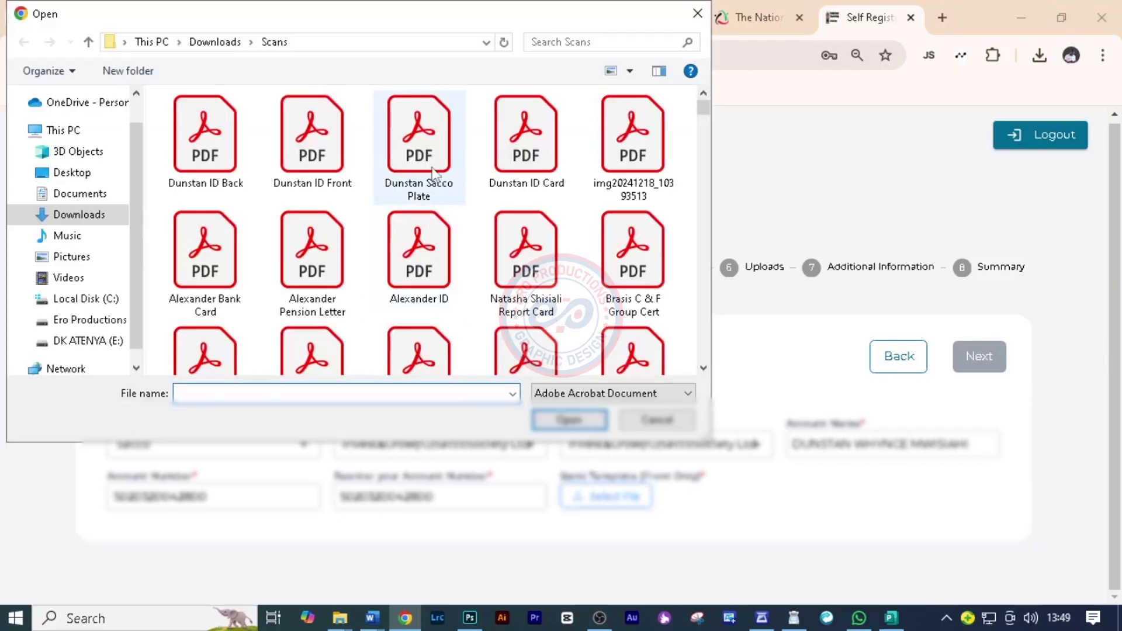
- Attach the Sacco Plate PDF as the bank template
click(434, 174)
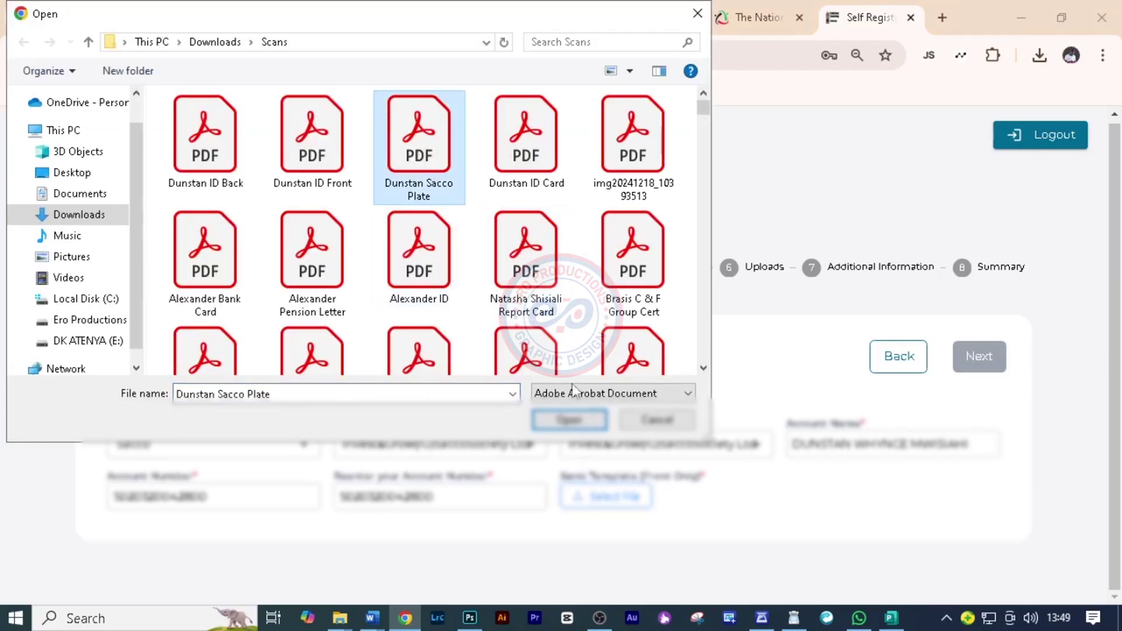
click(576, 428)
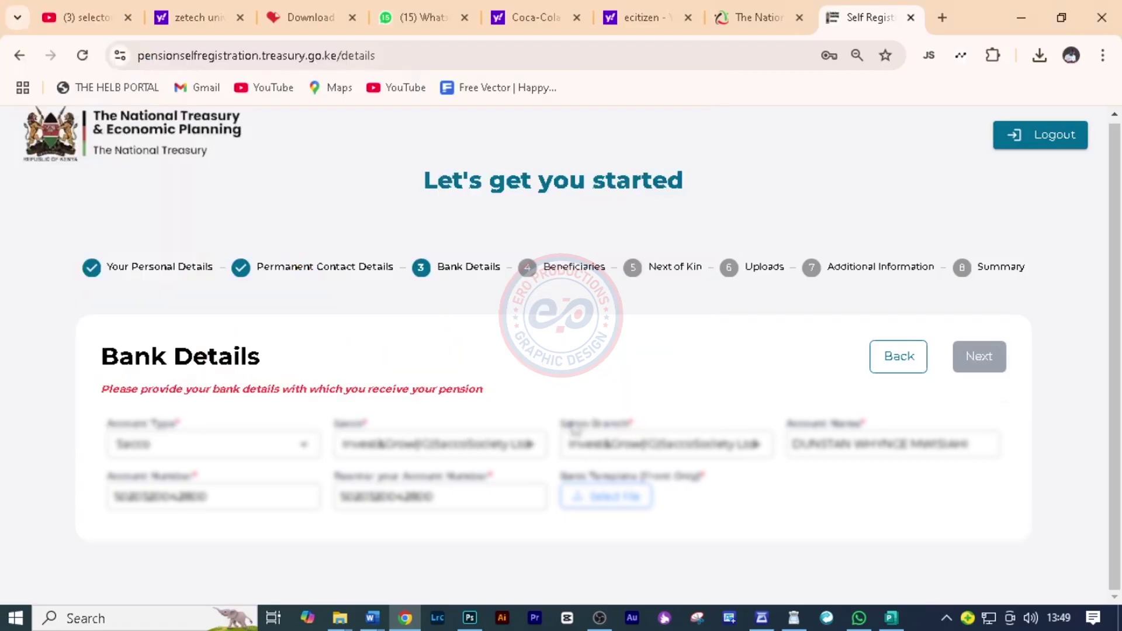
scroll(843, 516, down, 1)
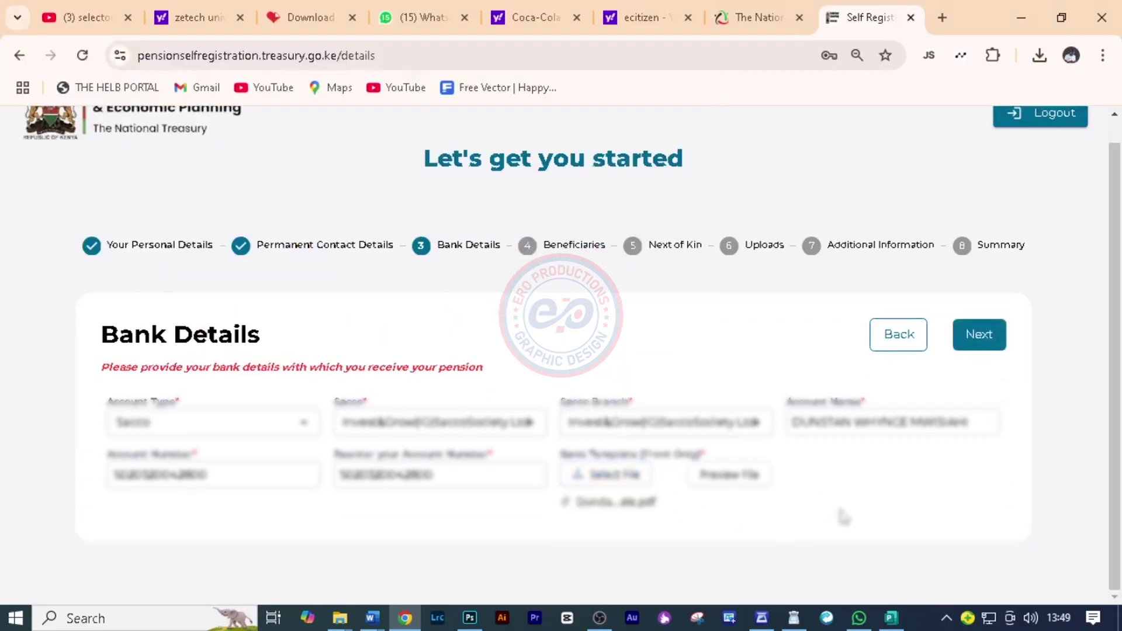
scroll(843, 516, up, 1)
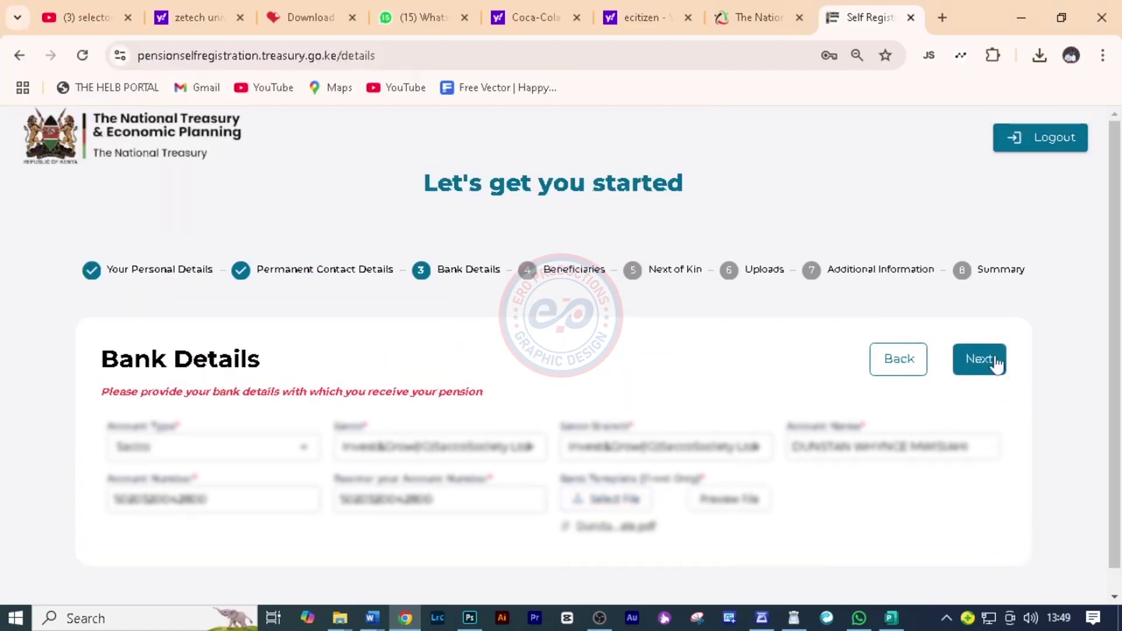
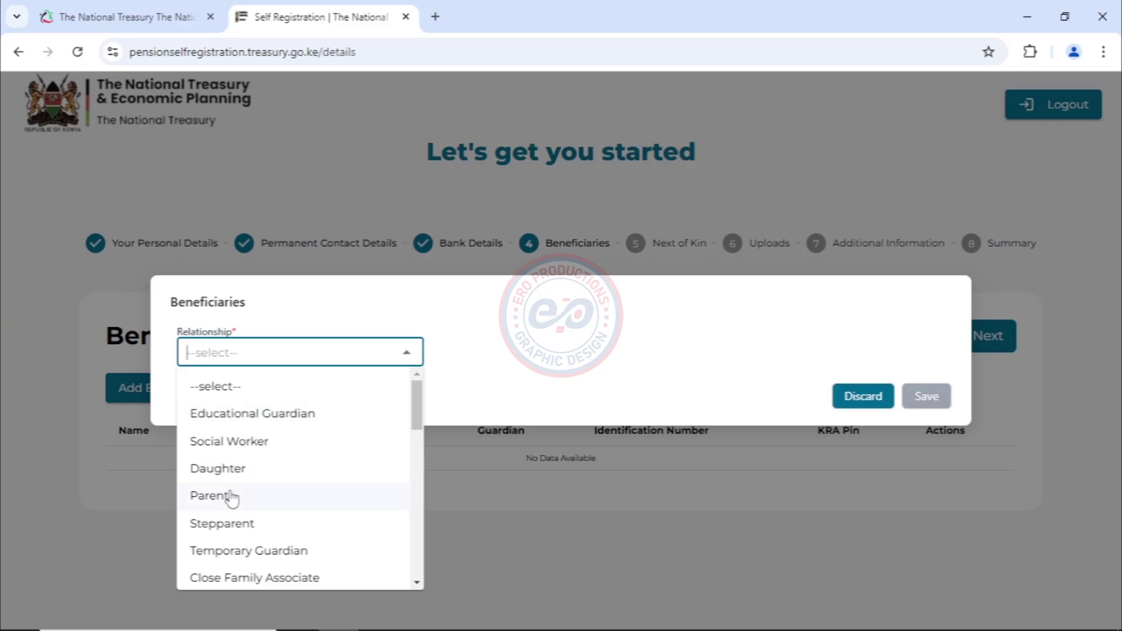
- Set the new beneficiary's relationship to Wife and Deceased to No
scroll(230, 520, down, 4)
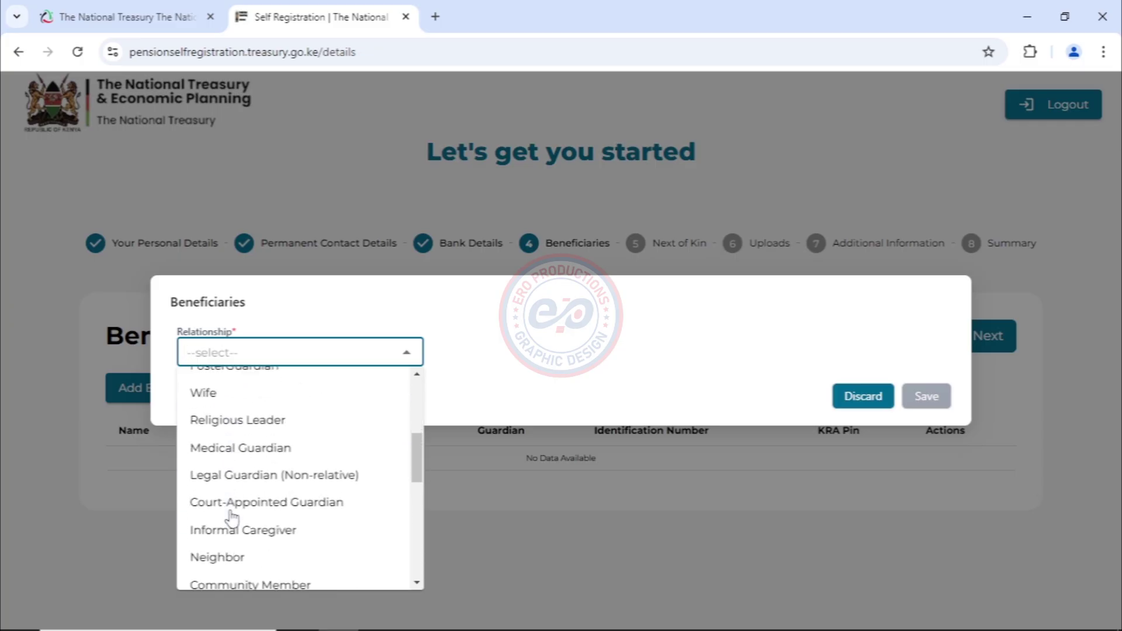
click(202, 393)
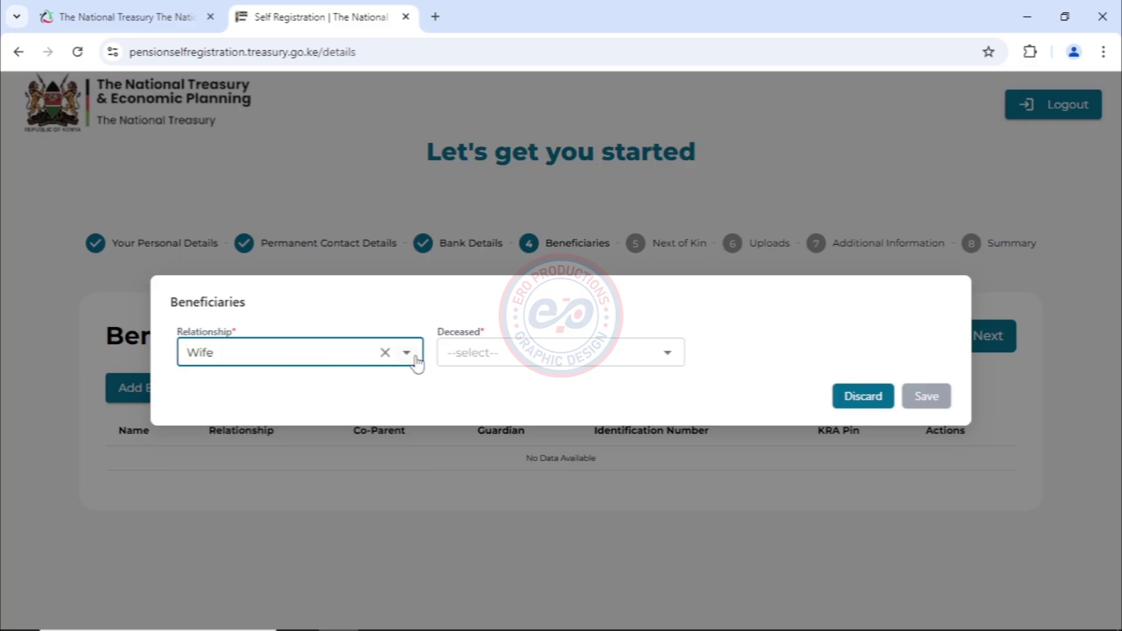
click(458, 353)
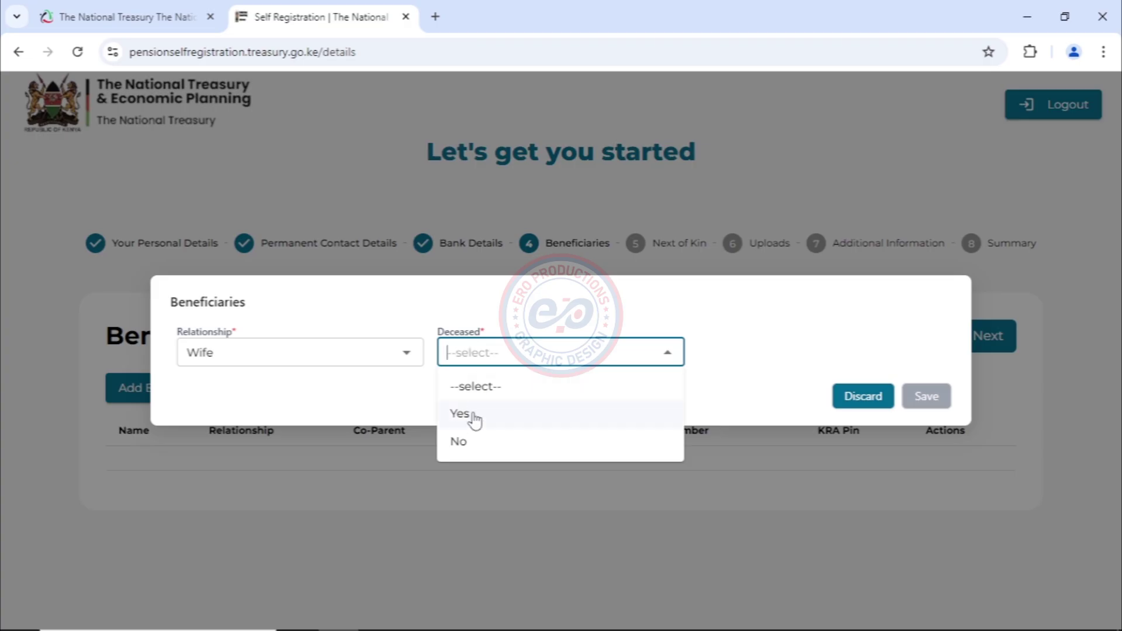
click(466, 443)
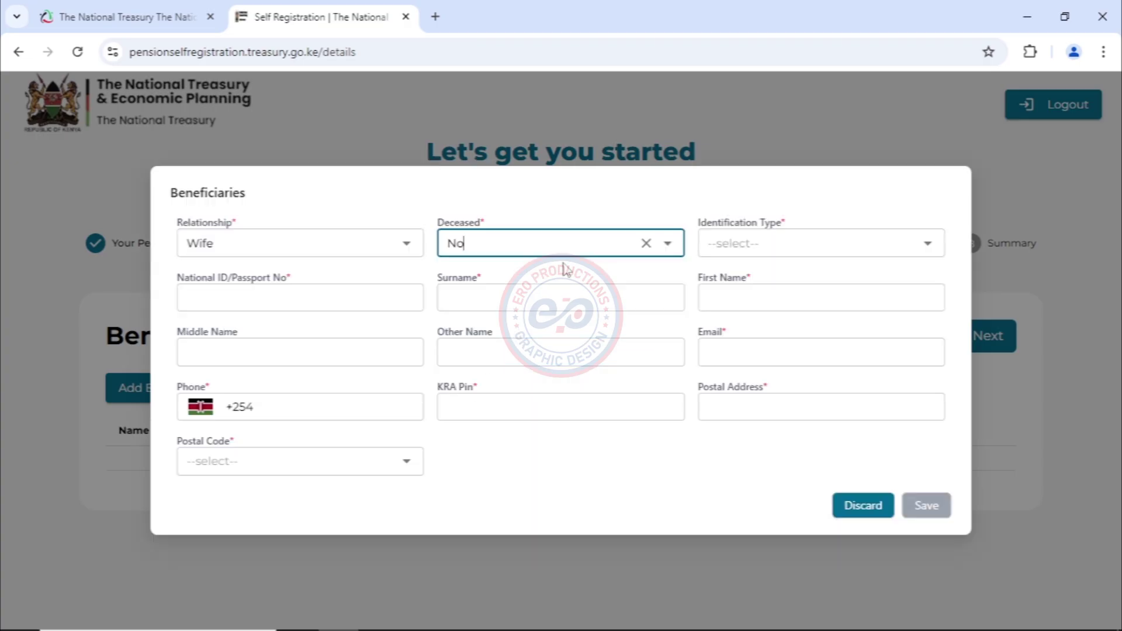
- Set the beneficiary's identification type to National Id and enter her national ID number
click(752, 245)
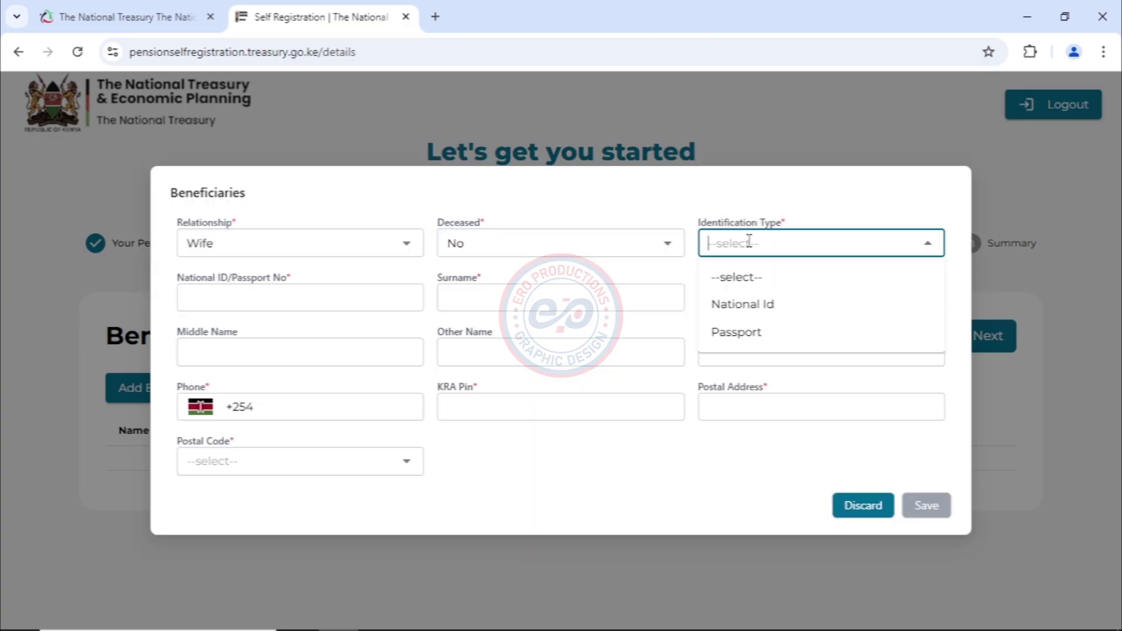
click(743, 316)
click(337, 299)
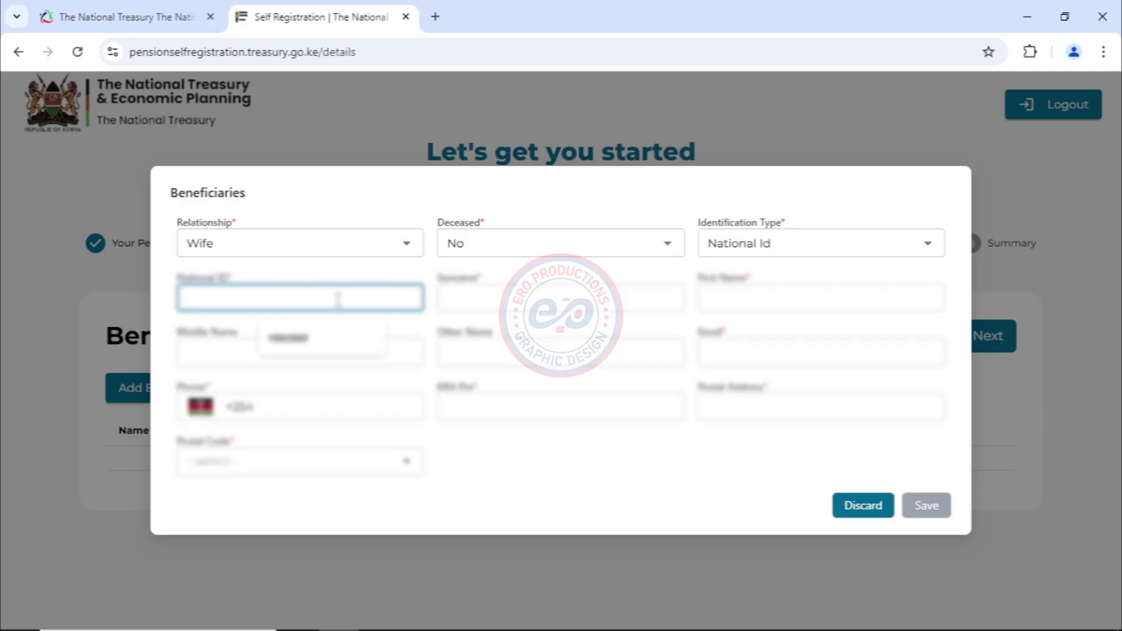
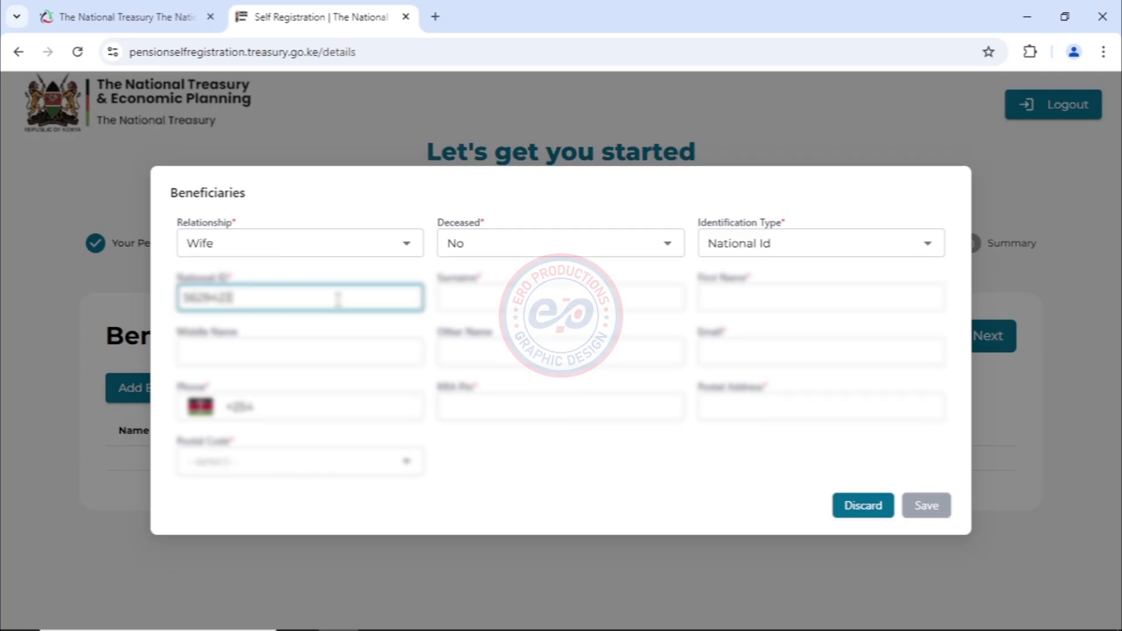
- Fill in the wife's surname, first name, middle name and gmail.com e-mail address
click(456, 299)
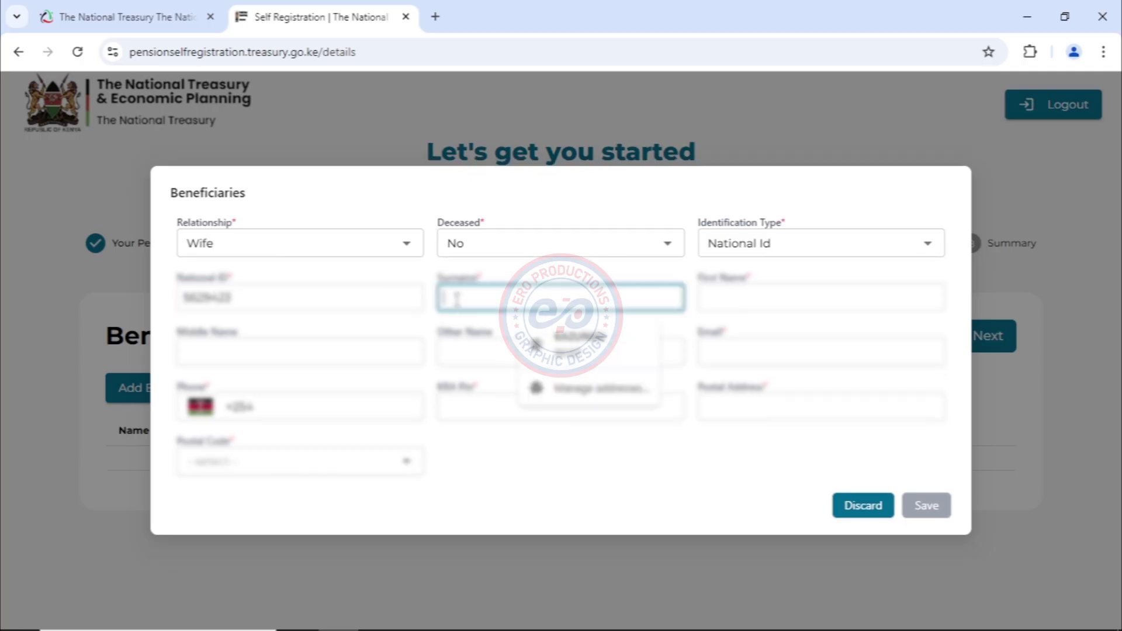
click(727, 295)
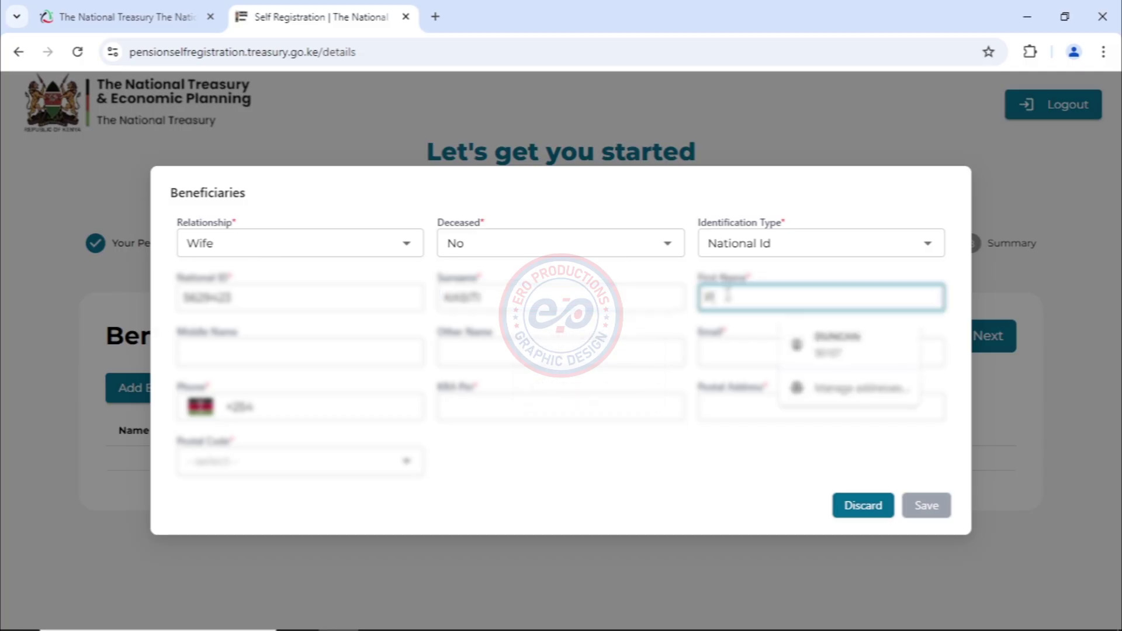
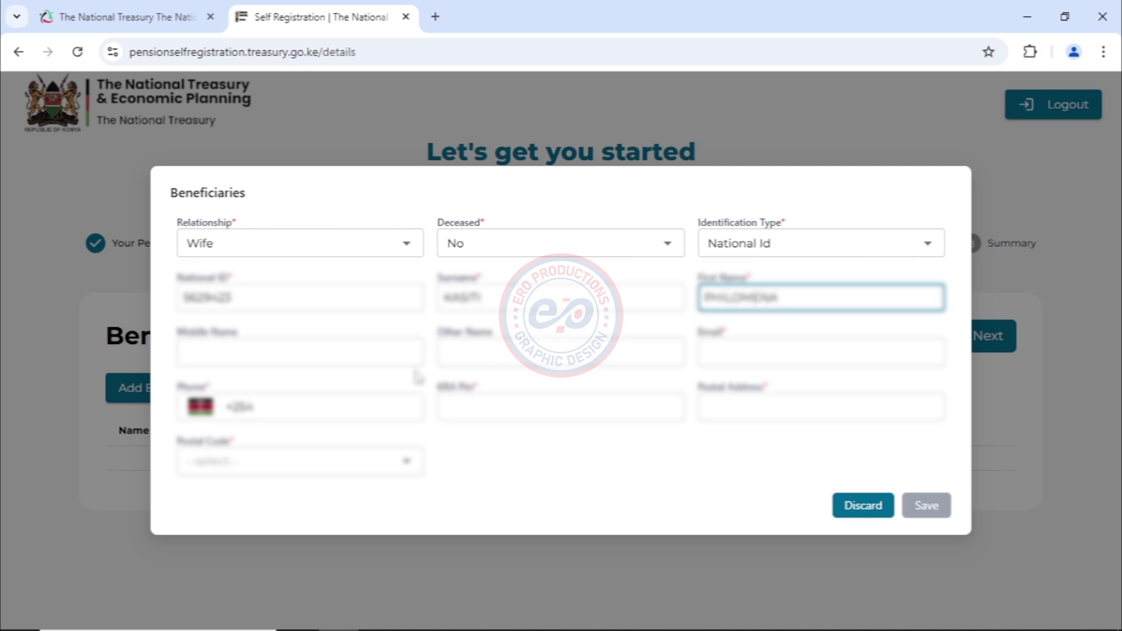
click(384, 360)
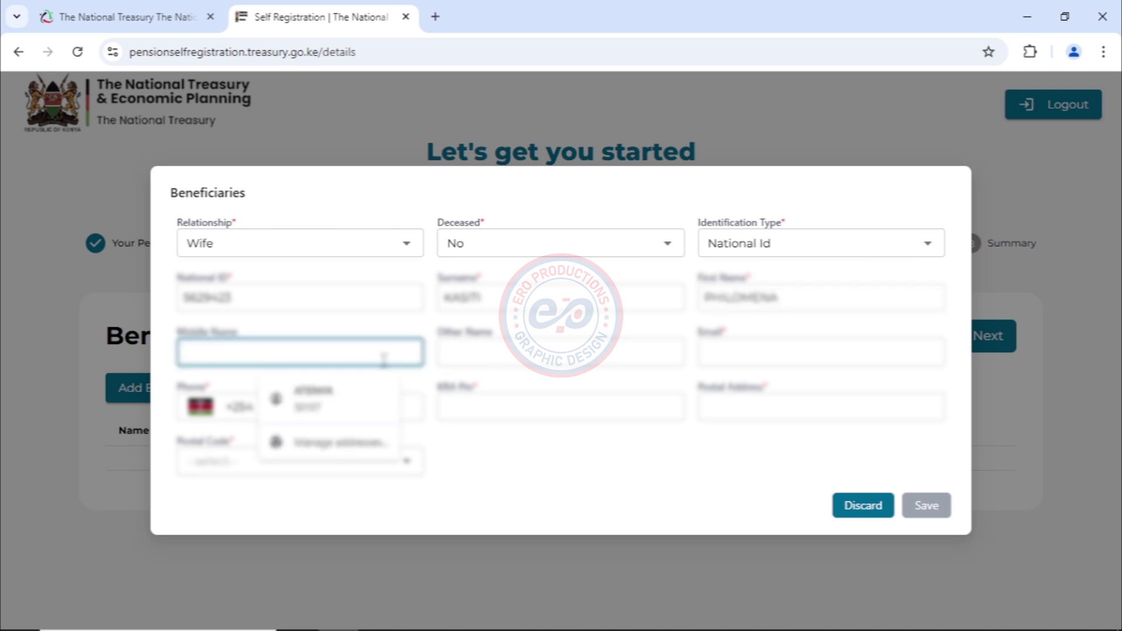
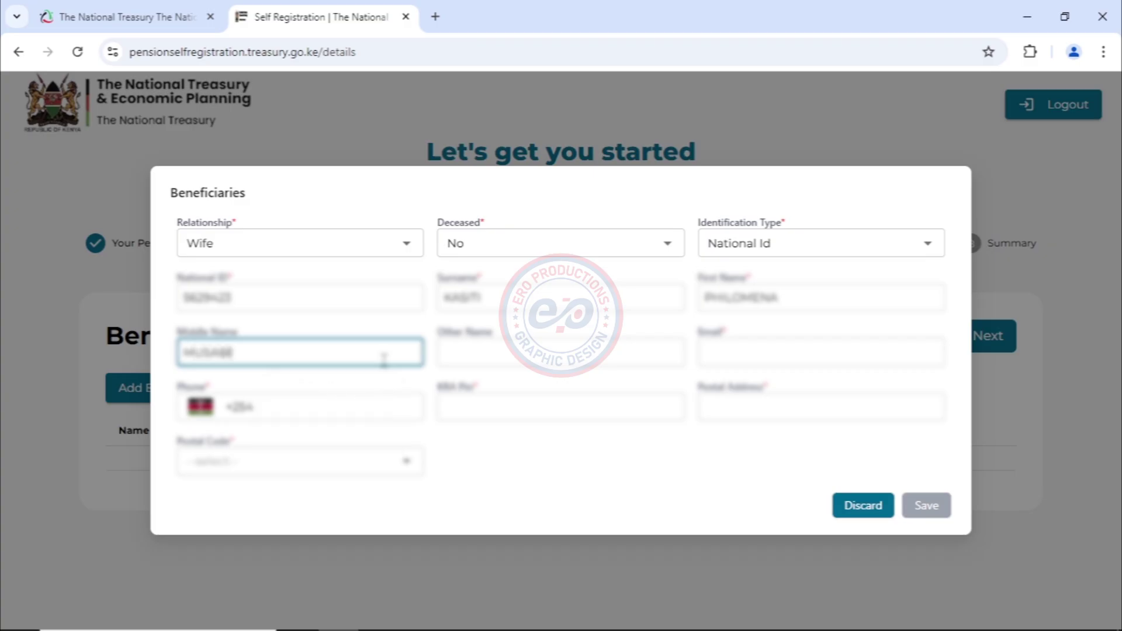
click(712, 355)
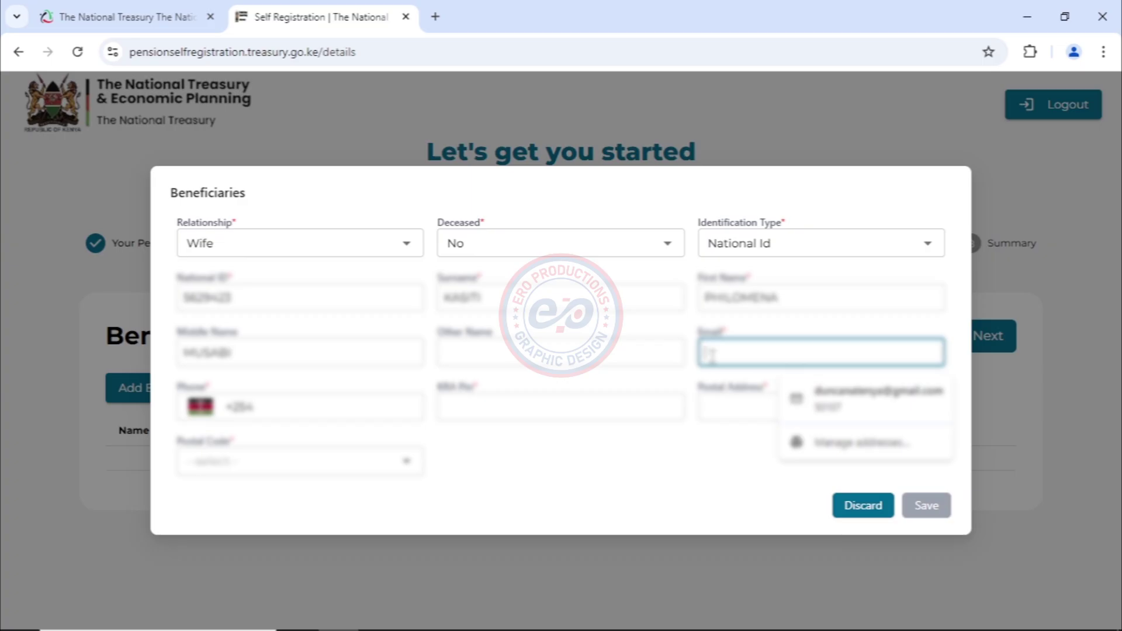
key(ctrl+v)
text(gmail)
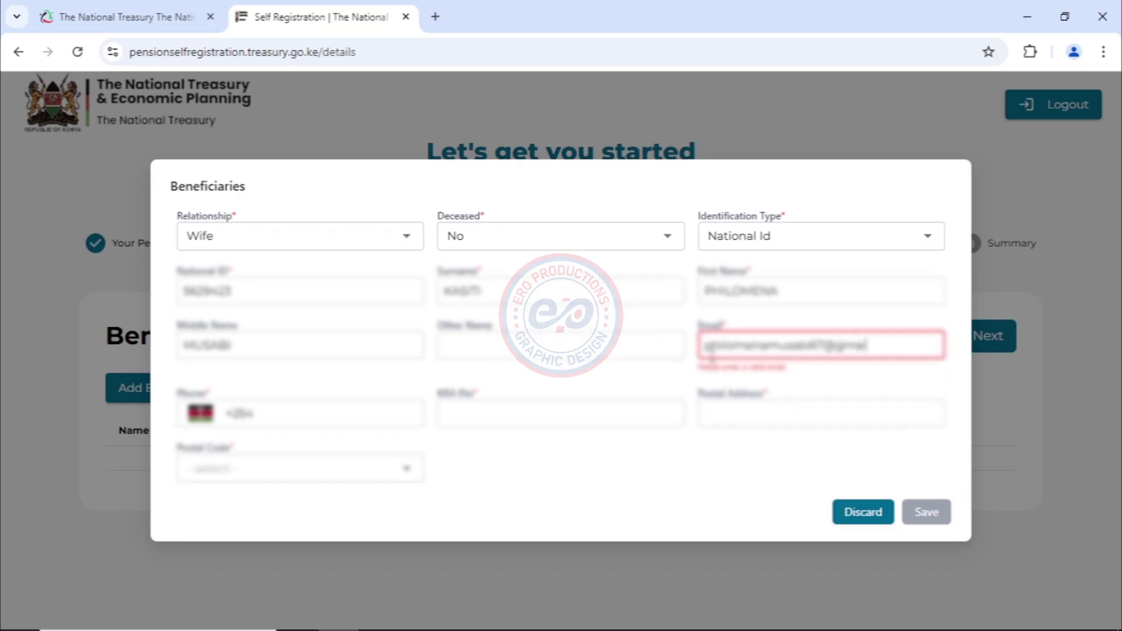
text(.com)
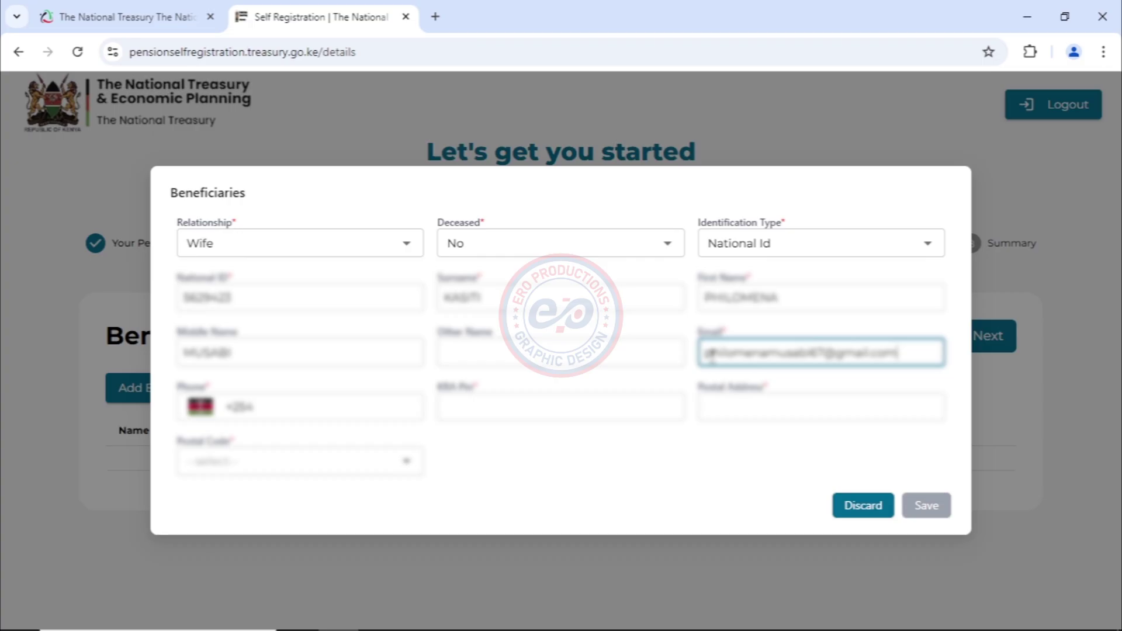
click(318, 408)
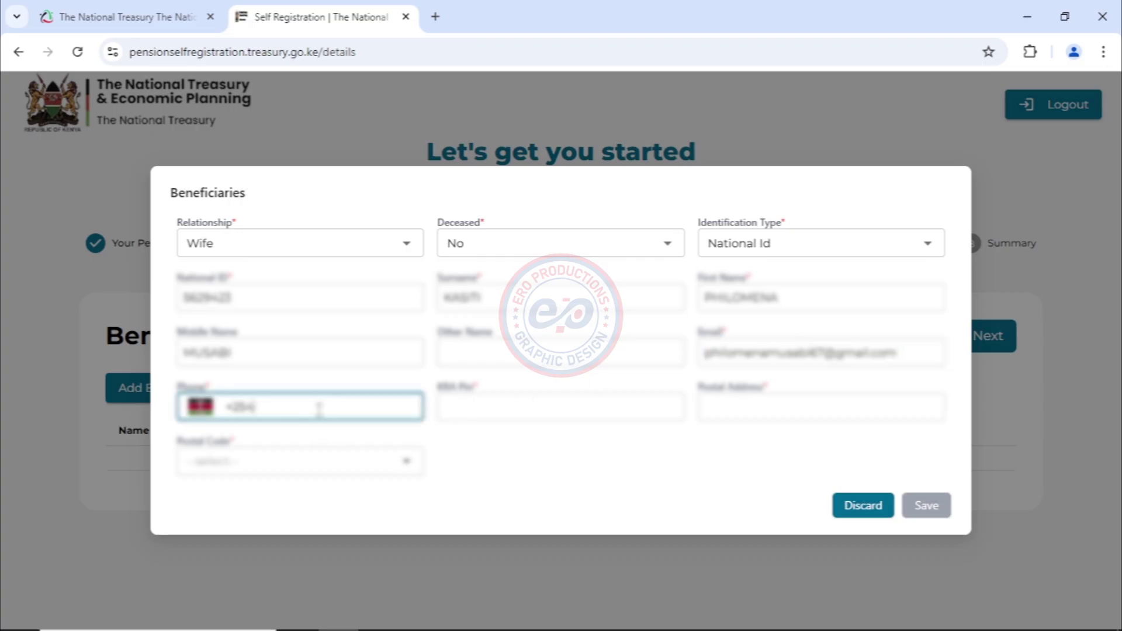
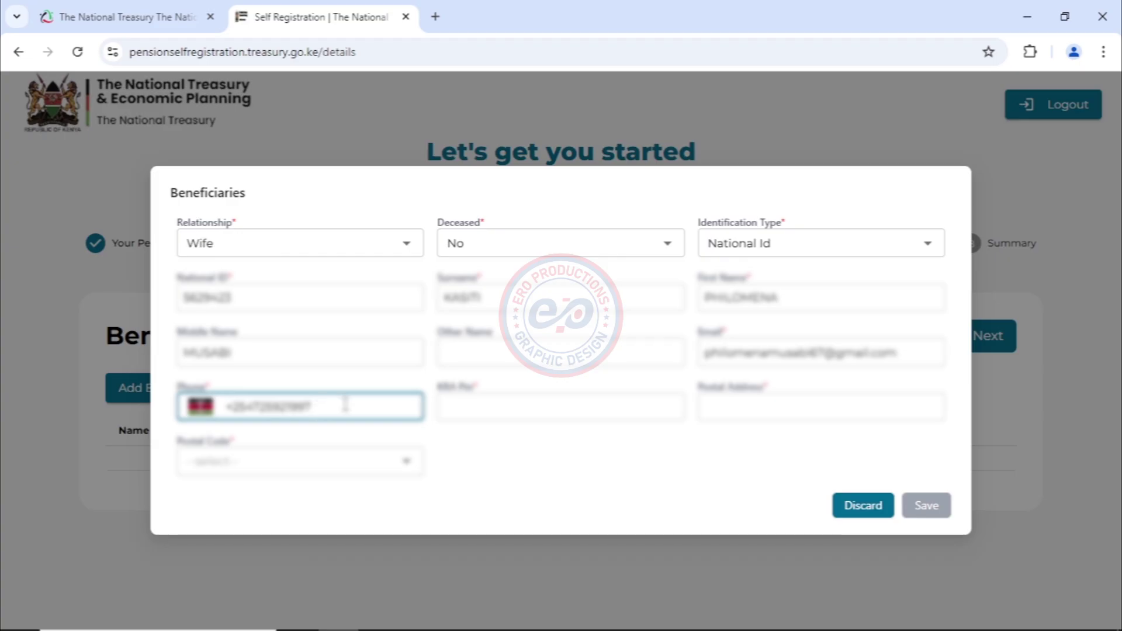
- Enter the beneficiary's phone number, KRA PIN and postal address
click(459, 411)
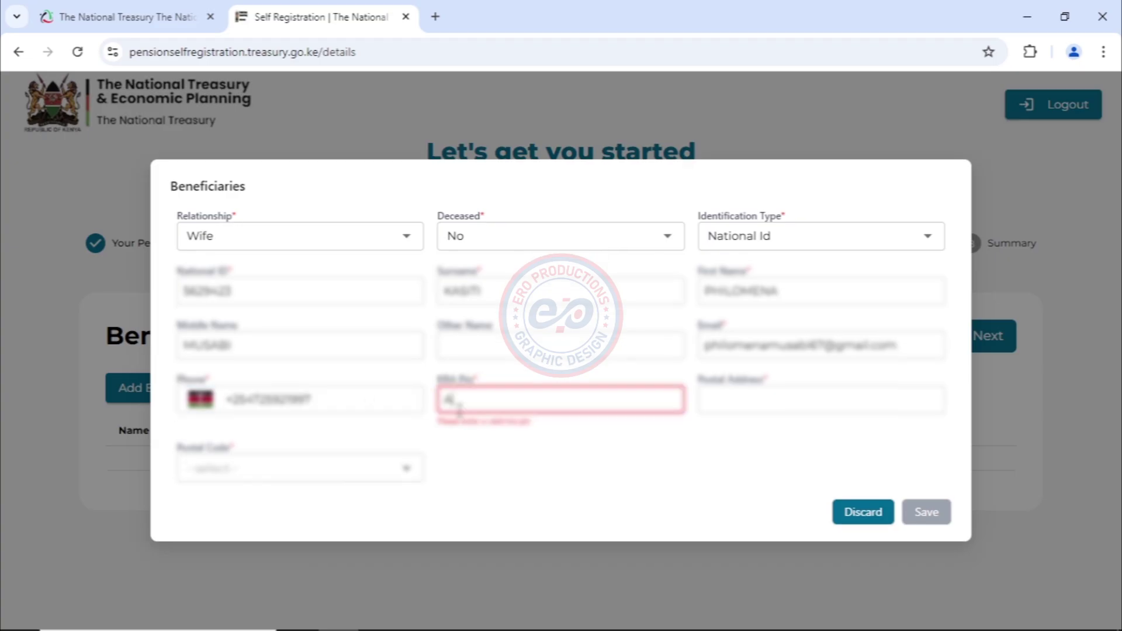
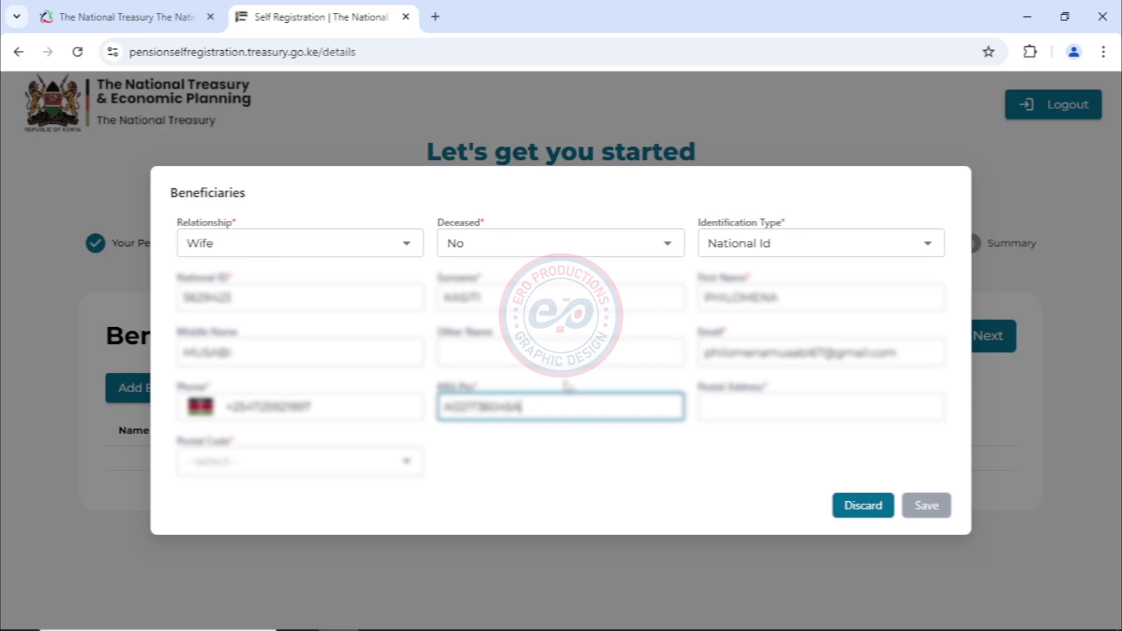
click(722, 408)
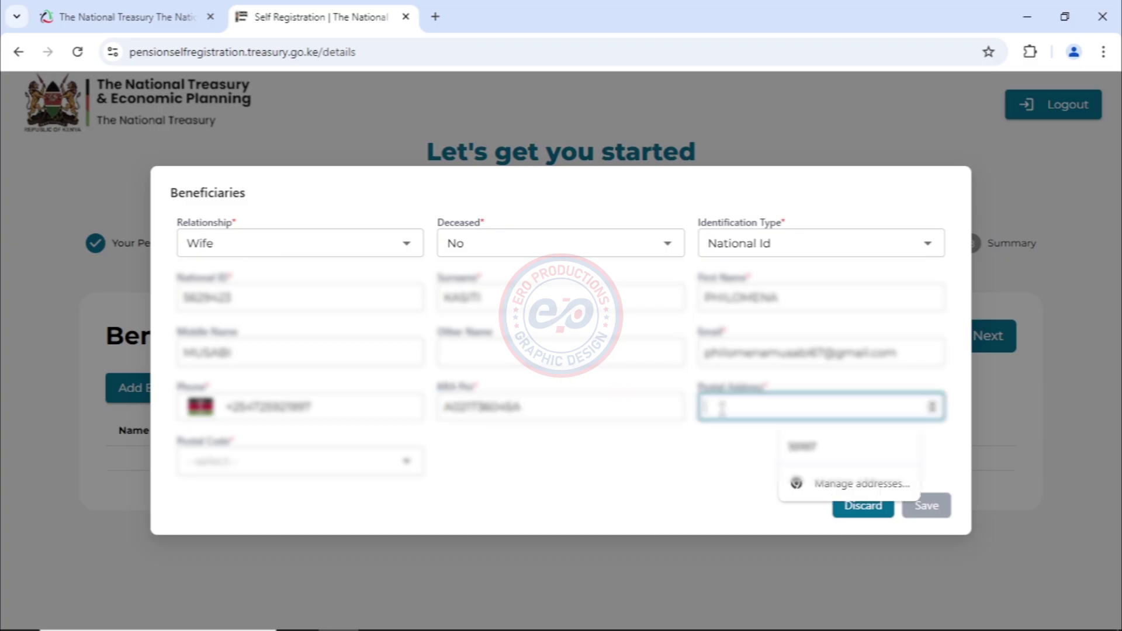
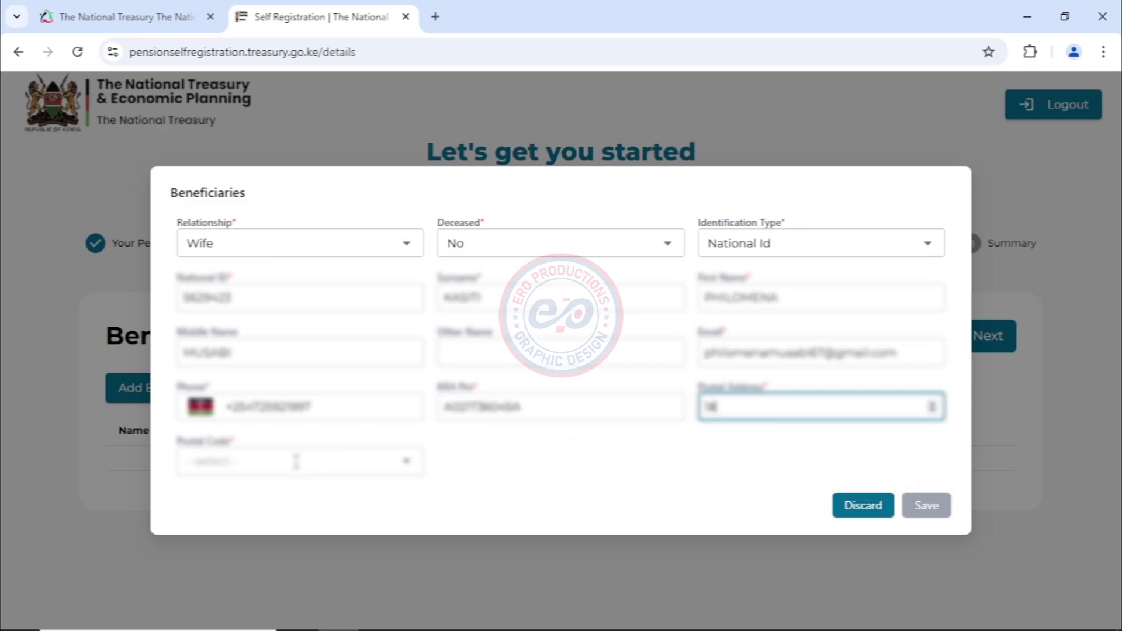
- Search for and pick her postal code area, then save her into the beneficiaries table
click(295, 459)
text(shi)
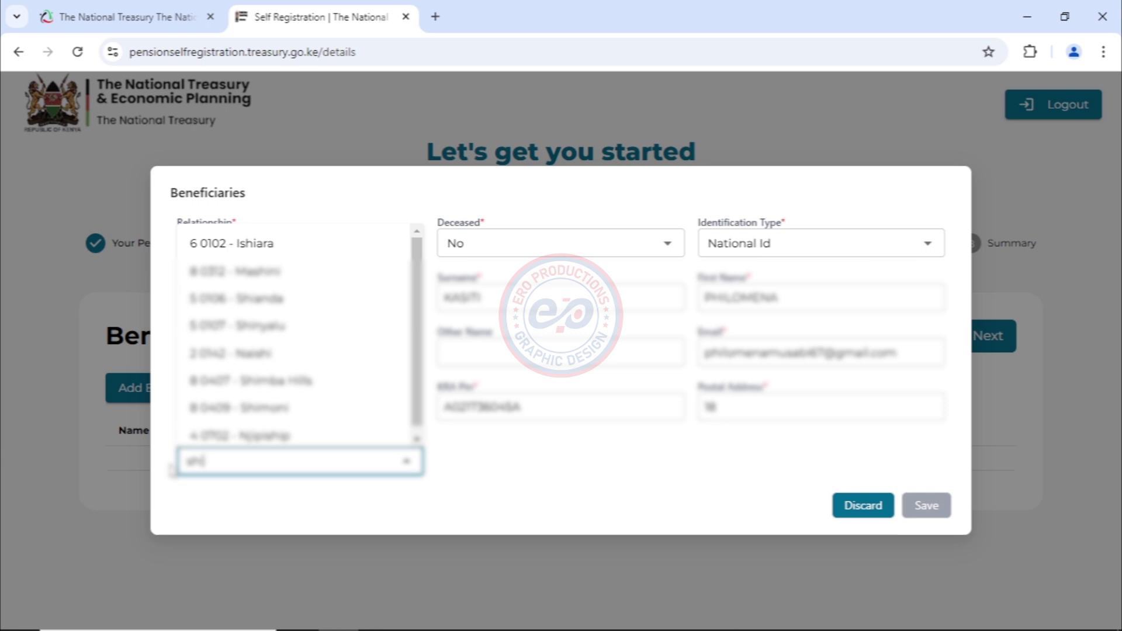
click(265, 328)
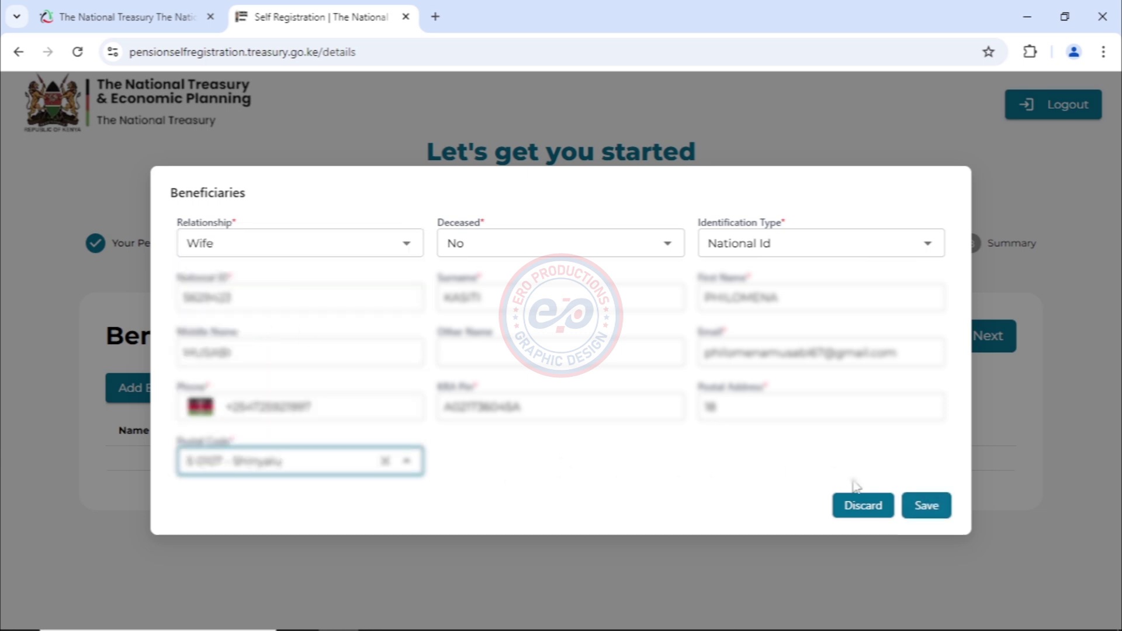
click(926, 506)
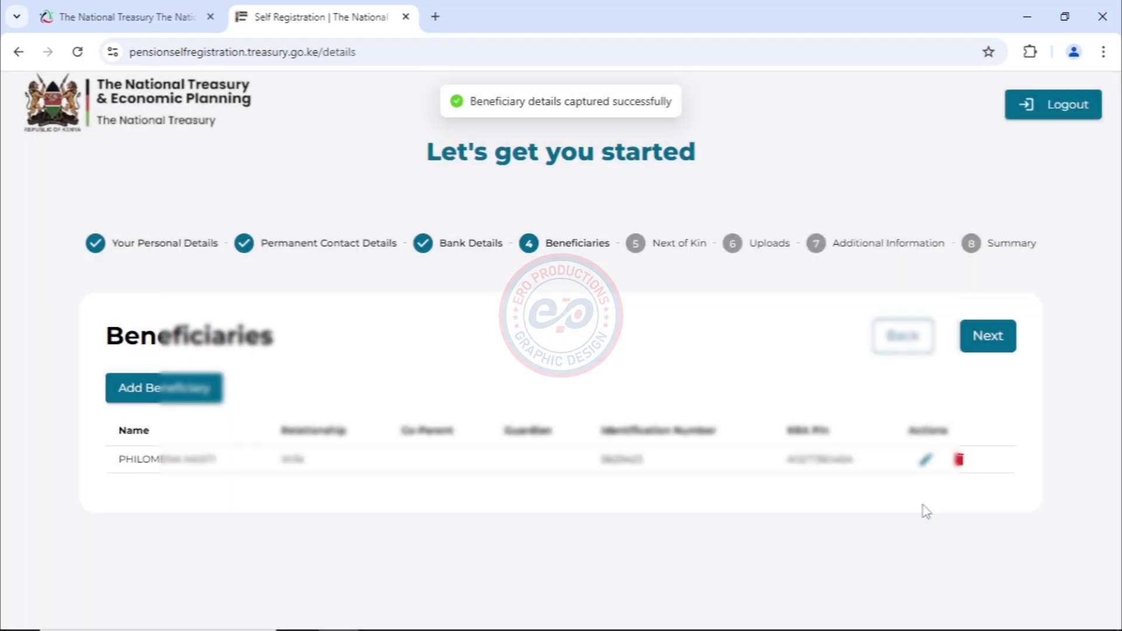
- Continue from the Beneficiaries page listing the wife to the Next of Kin step
click(995, 347)
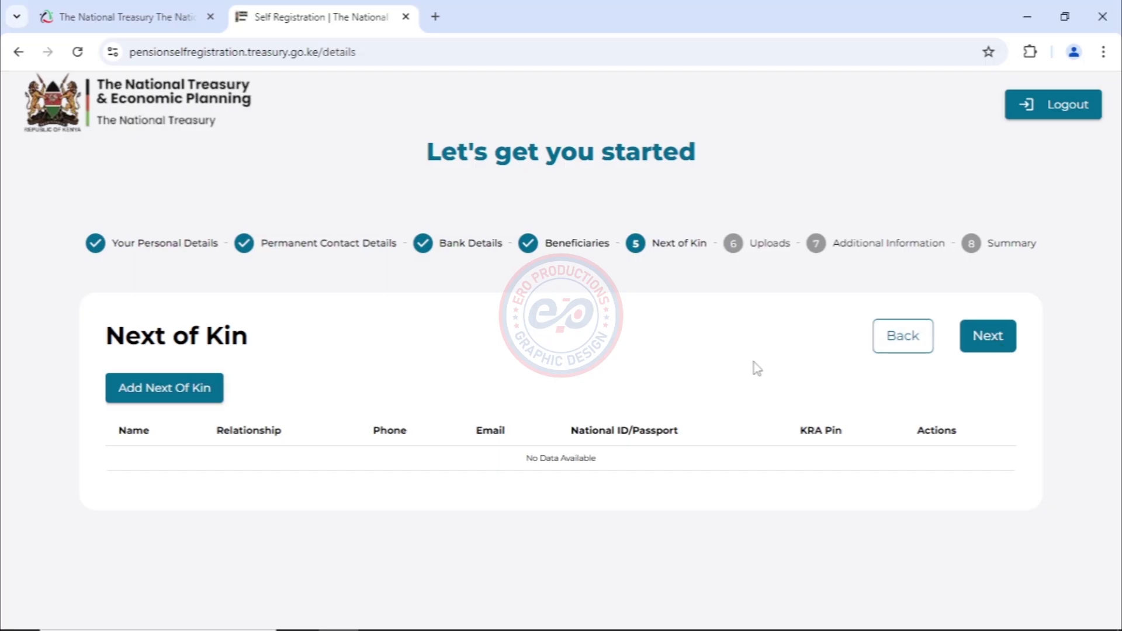
- Add a next of kin with the autofilled postal address and town, save, and continue to Uploads
click(195, 391)
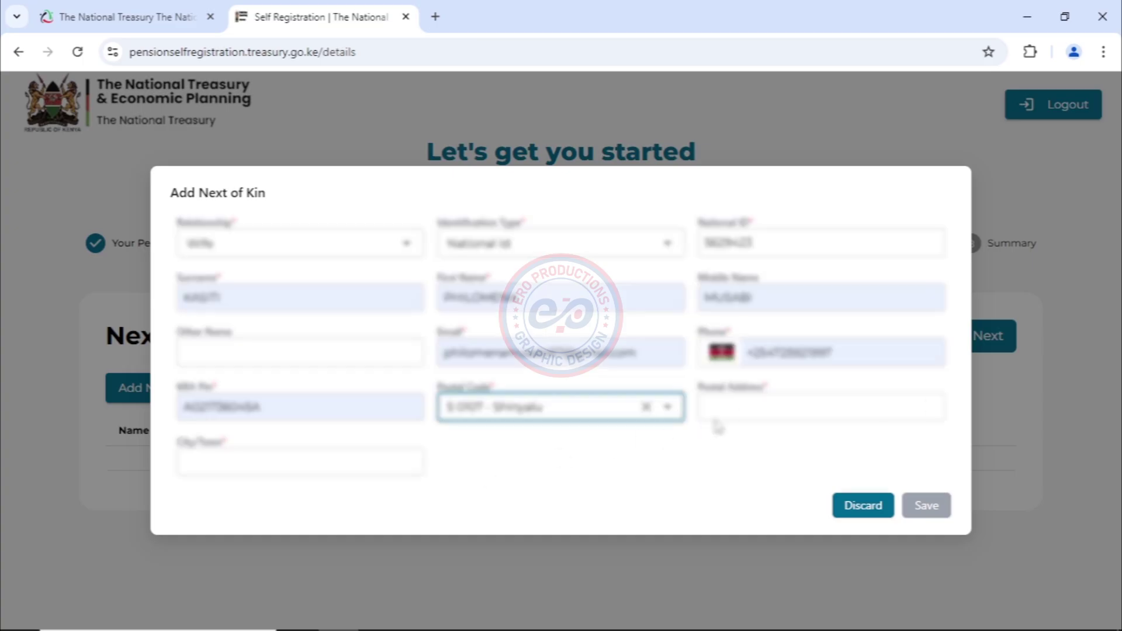
click(732, 409)
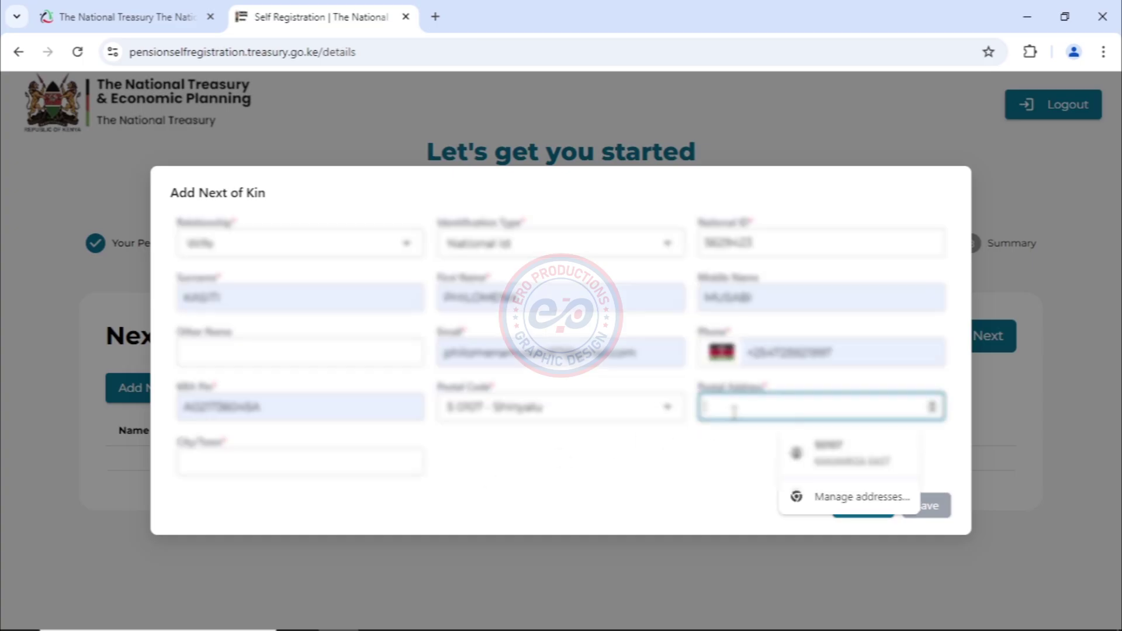
click(852, 453)
click(940, 509)
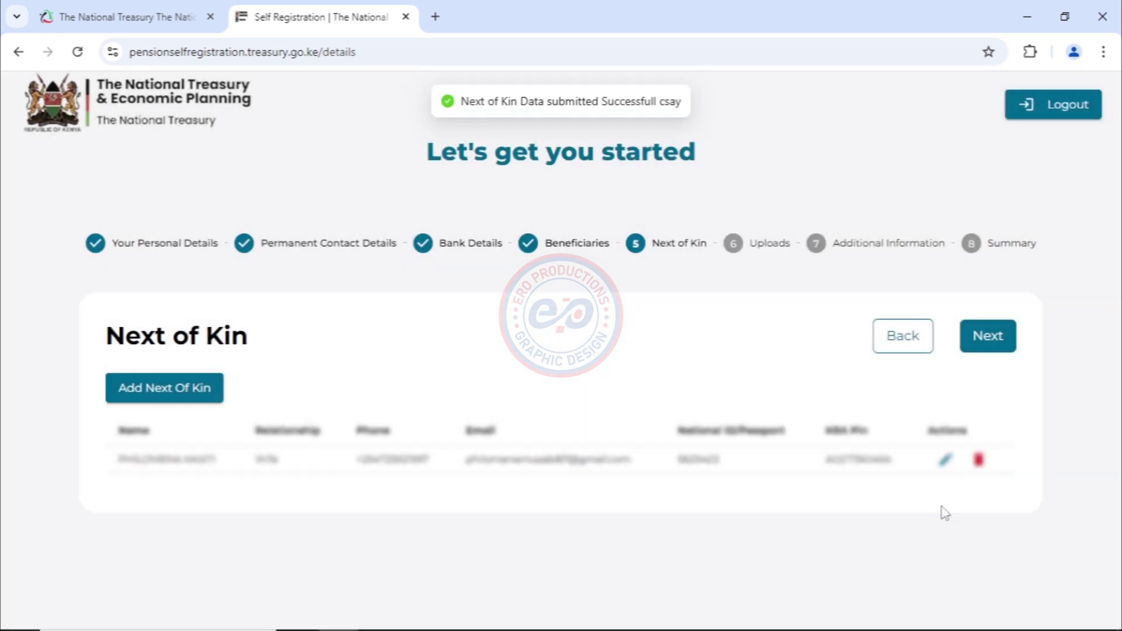
click(996, 349)
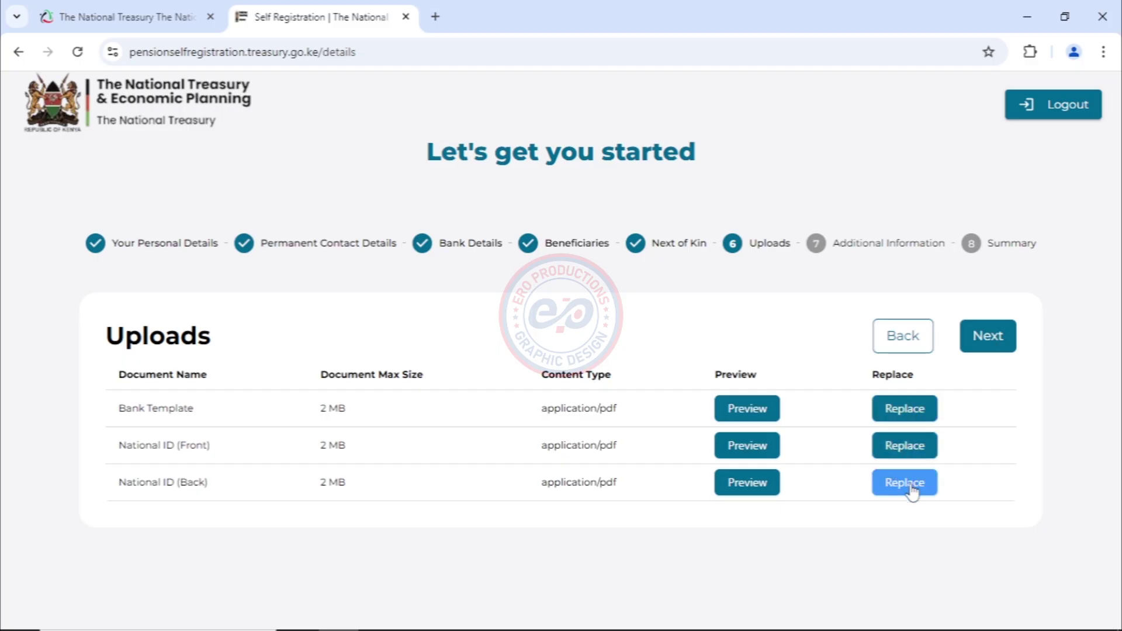
- Accept the Bank Template and National ID uploads as they are and continue to Additional Information
click(996, 335)
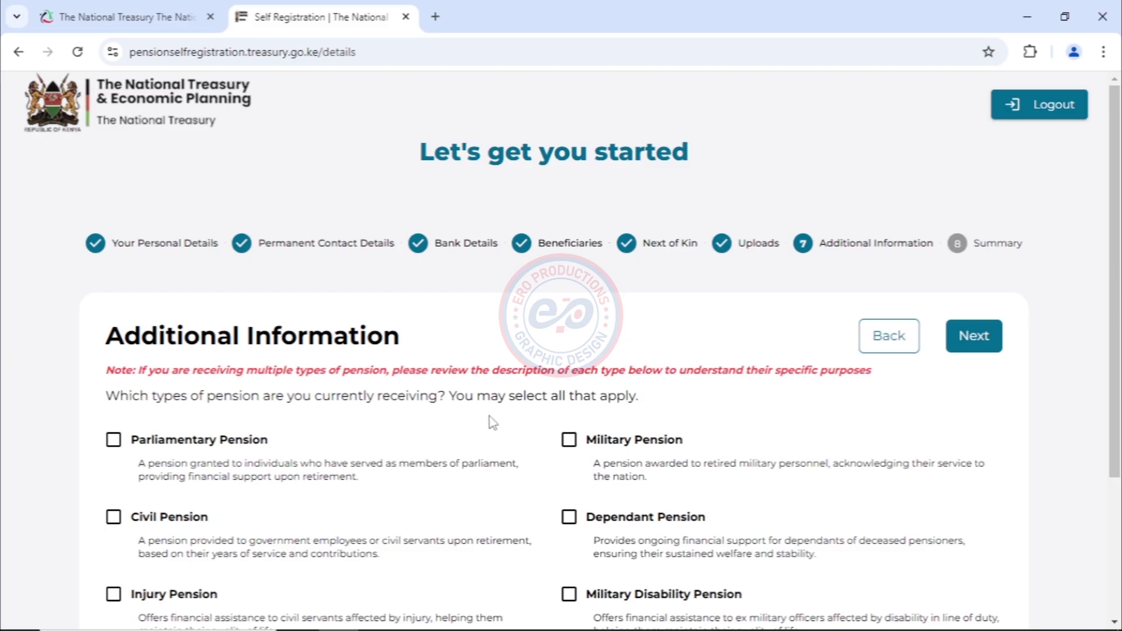
- Tick Civil Pension as the pension currently received and save to reach the Summary
scroll(492, 421, down, 3)
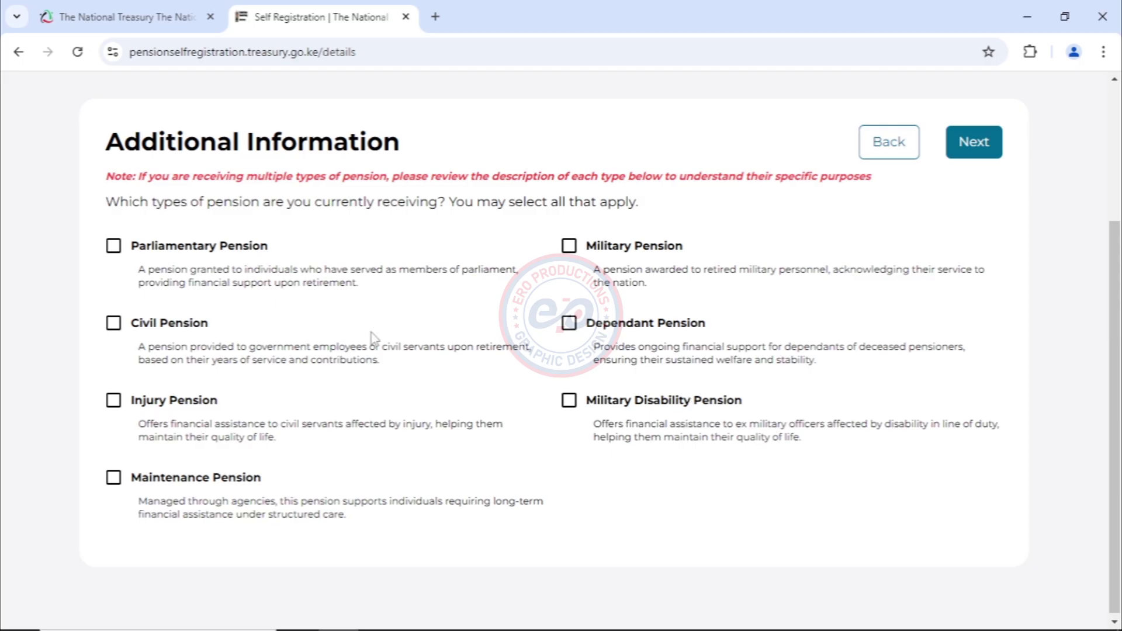
click(114, 325)
click(974, 143)
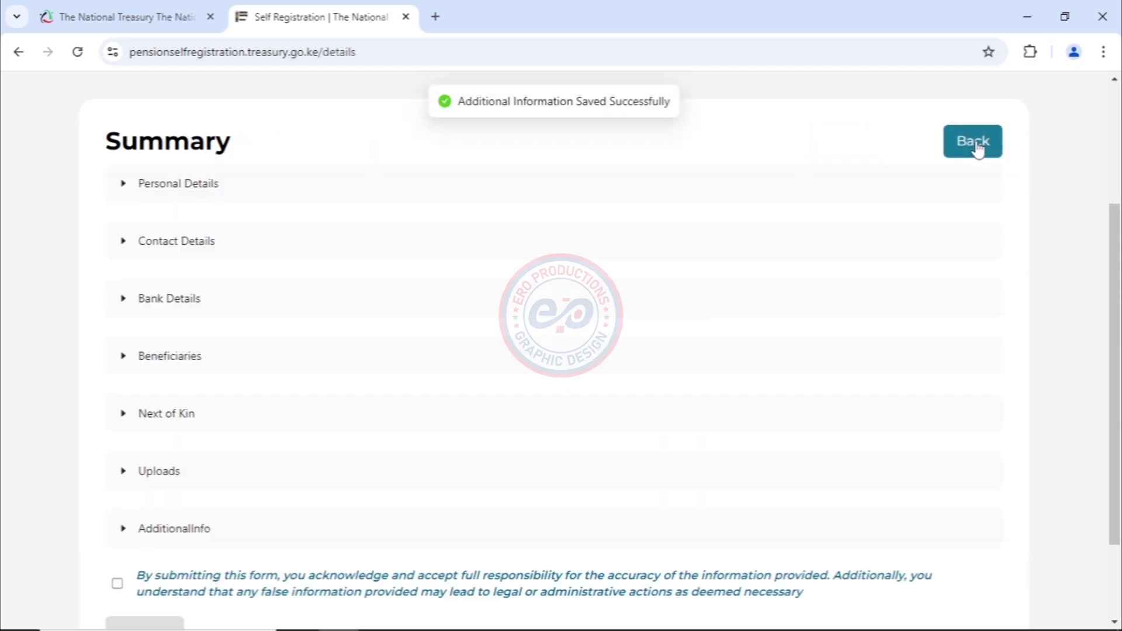
click(127, 243)
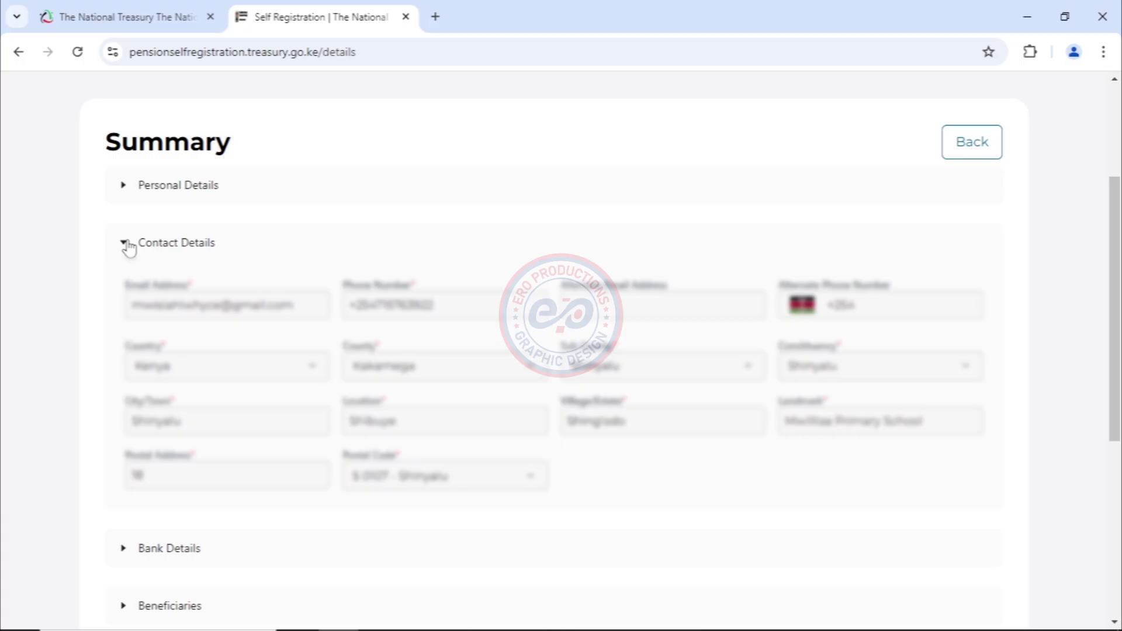
click(126, 246)
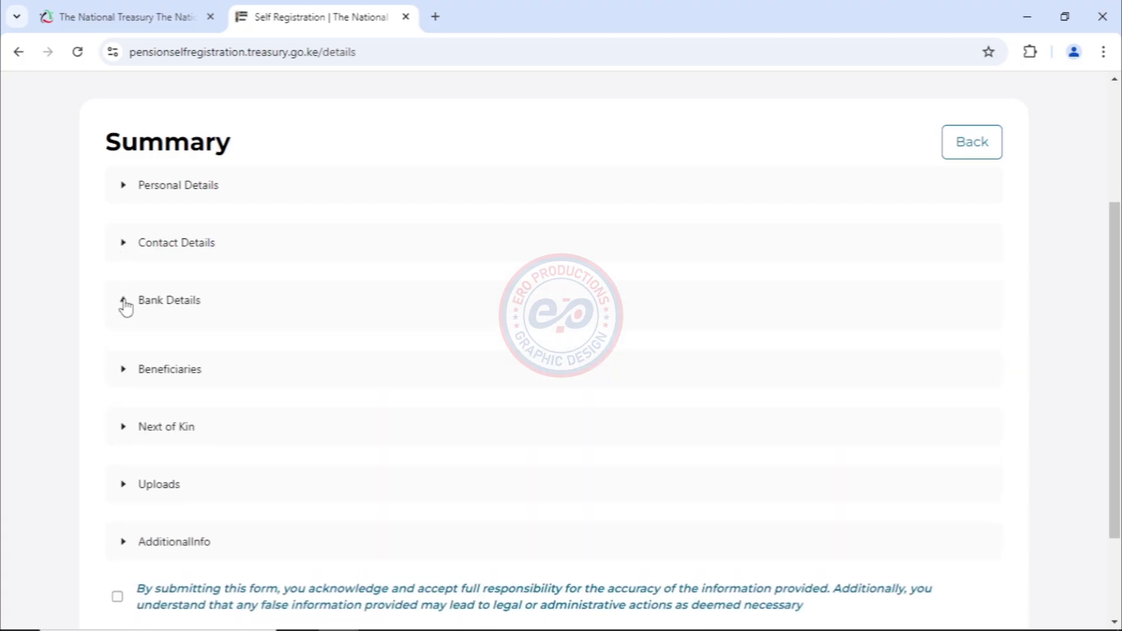
click(124, 303)
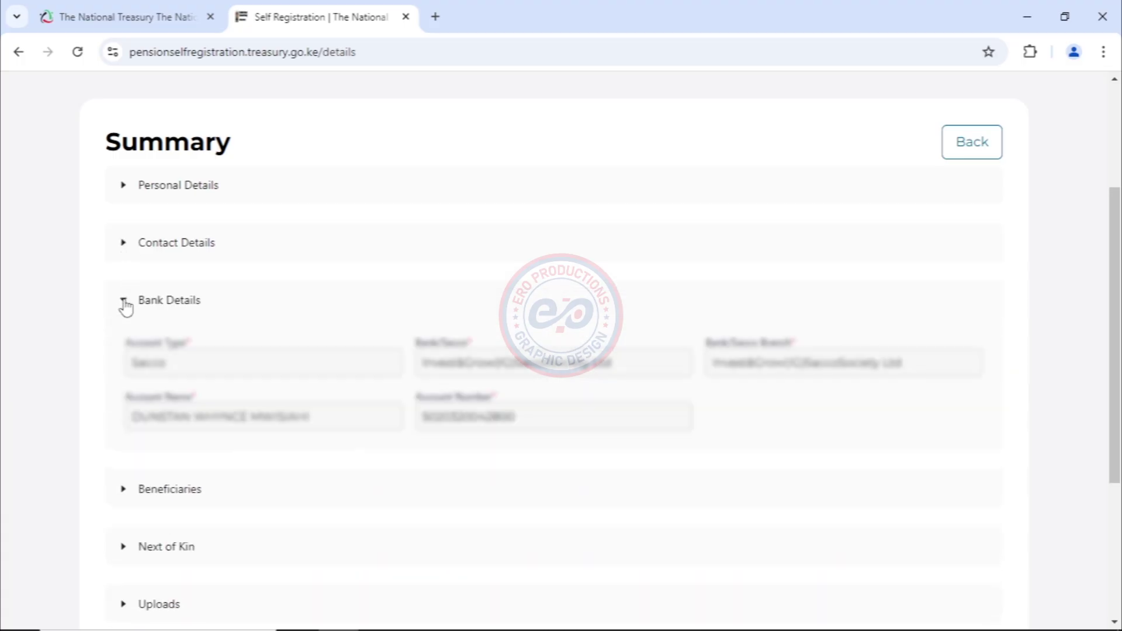
click(125, 302)
click(124, 359)
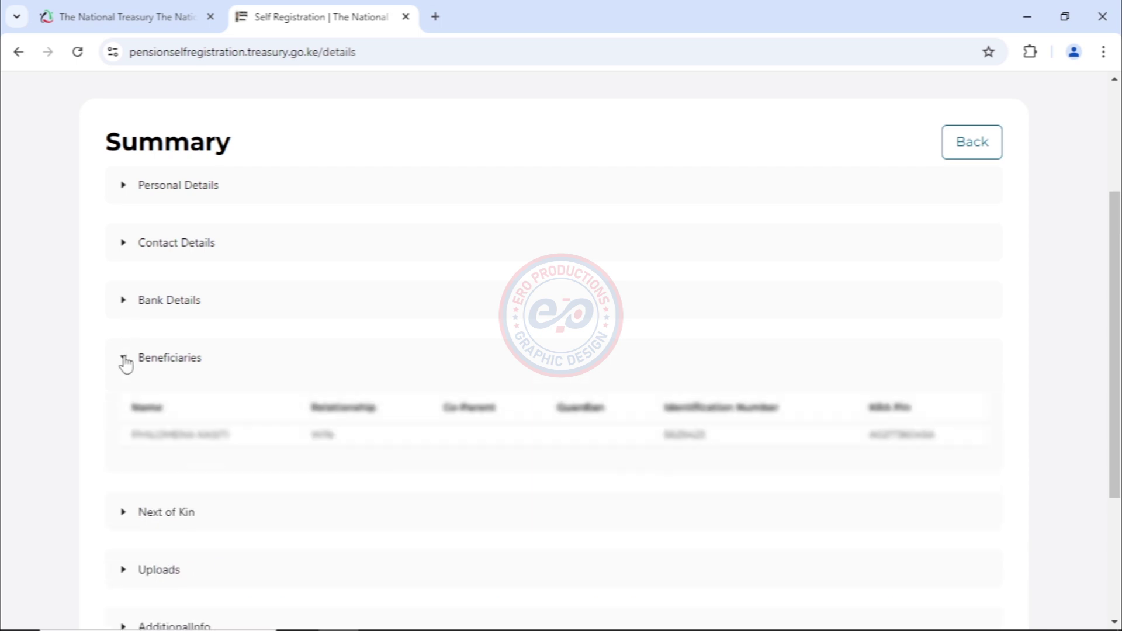
click(125, 360)
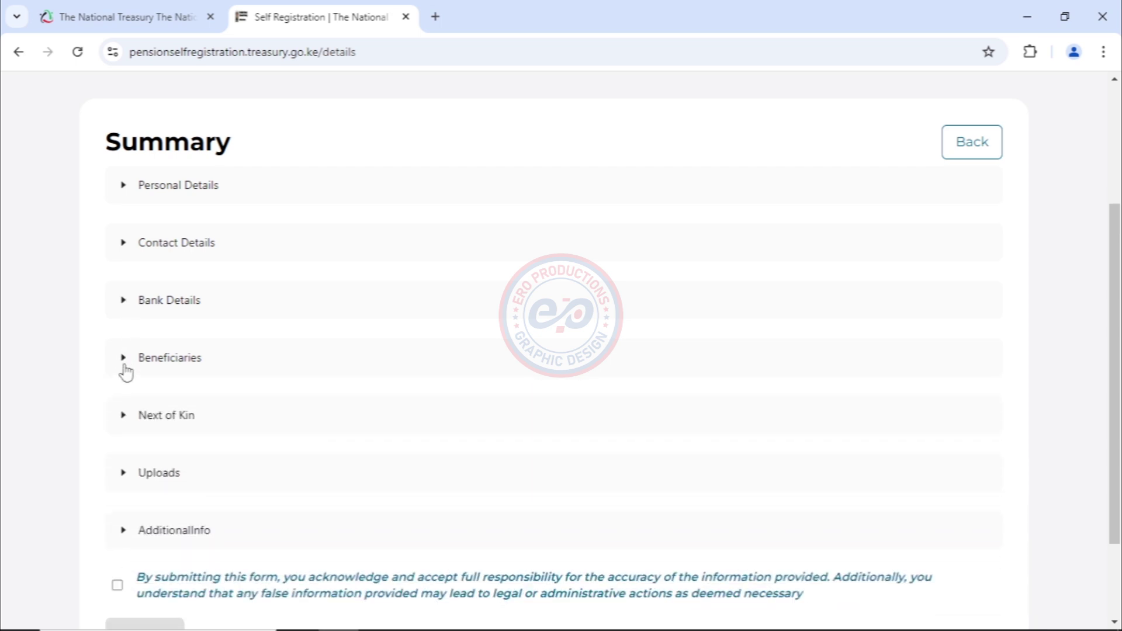
click(124, 417)
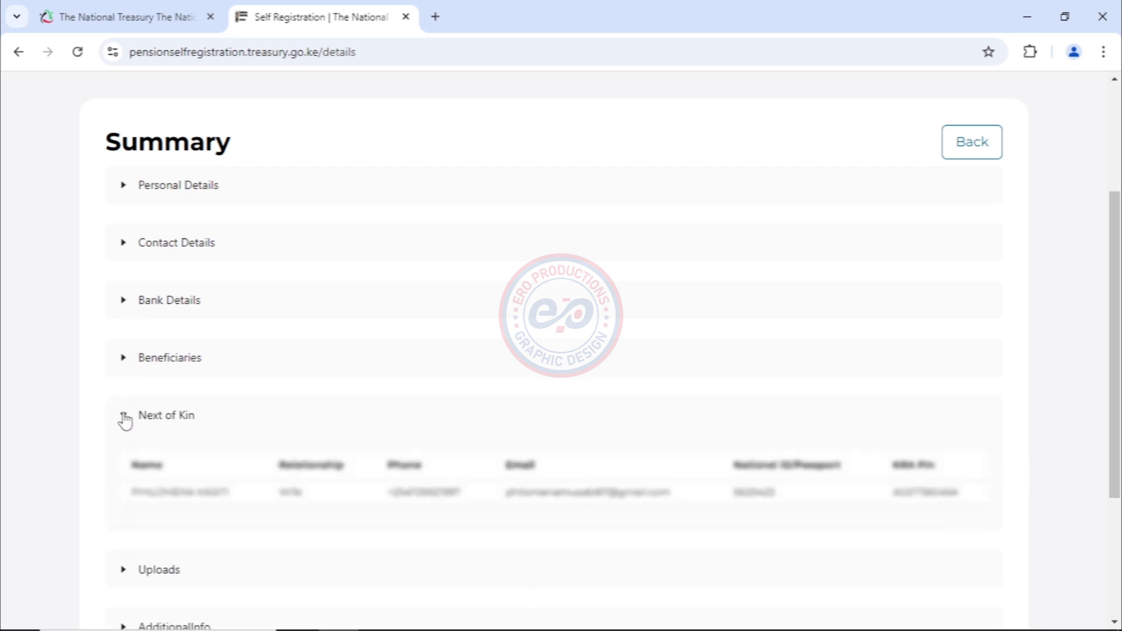
click(125, 417)
click(124, 474)
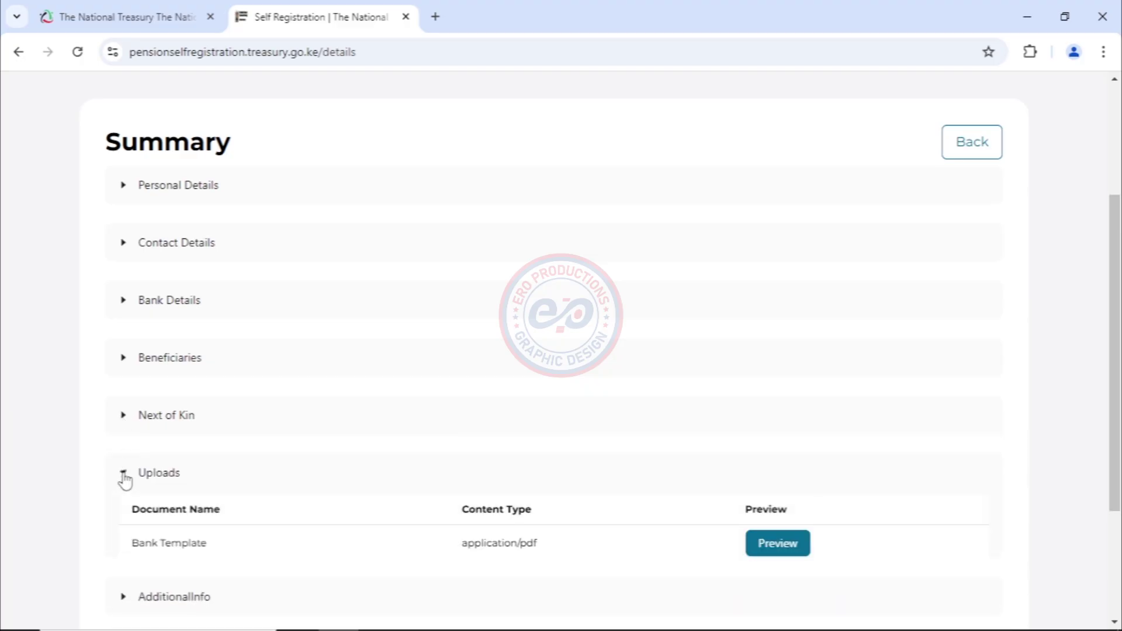
click(125, 476)
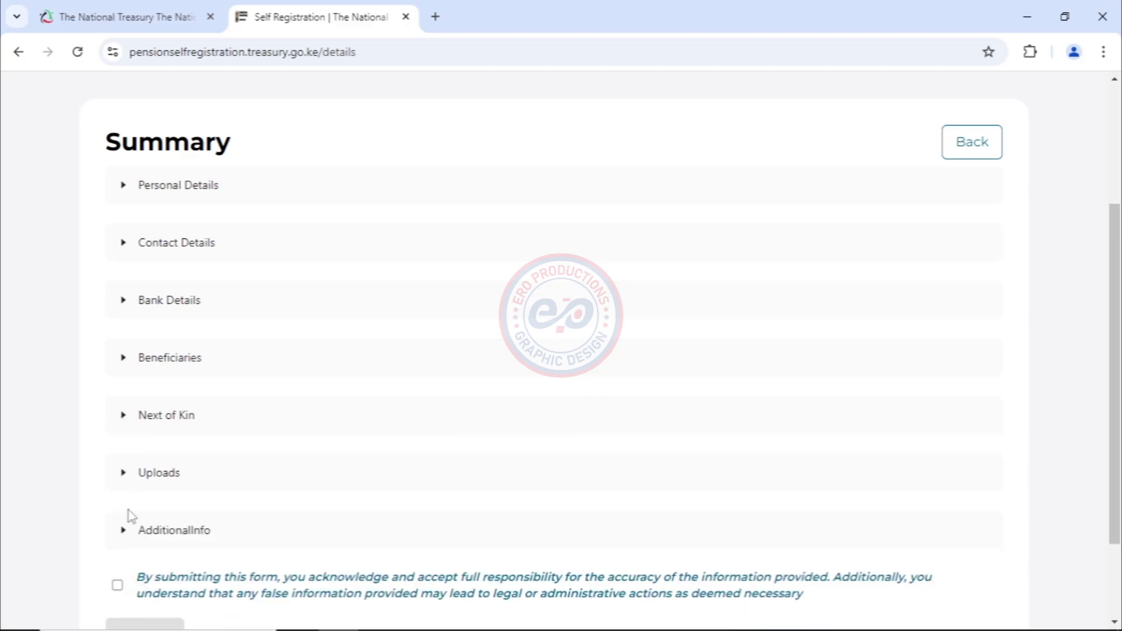
click(126, 534)
scroll(130, 543, down, 8)
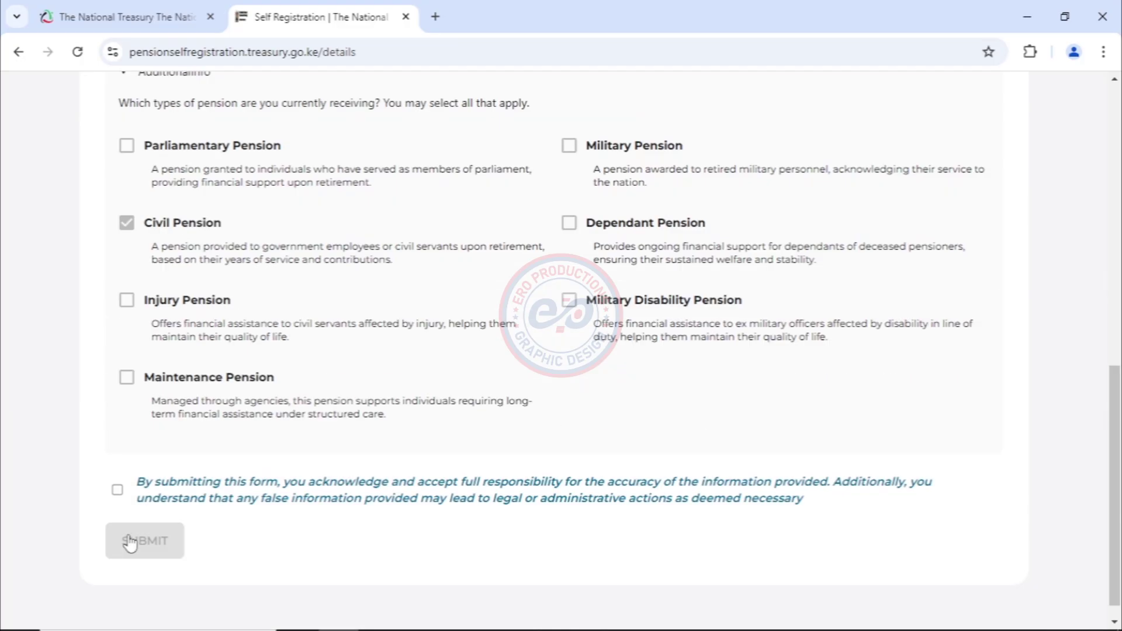
scroll(165, 367, up, 4)
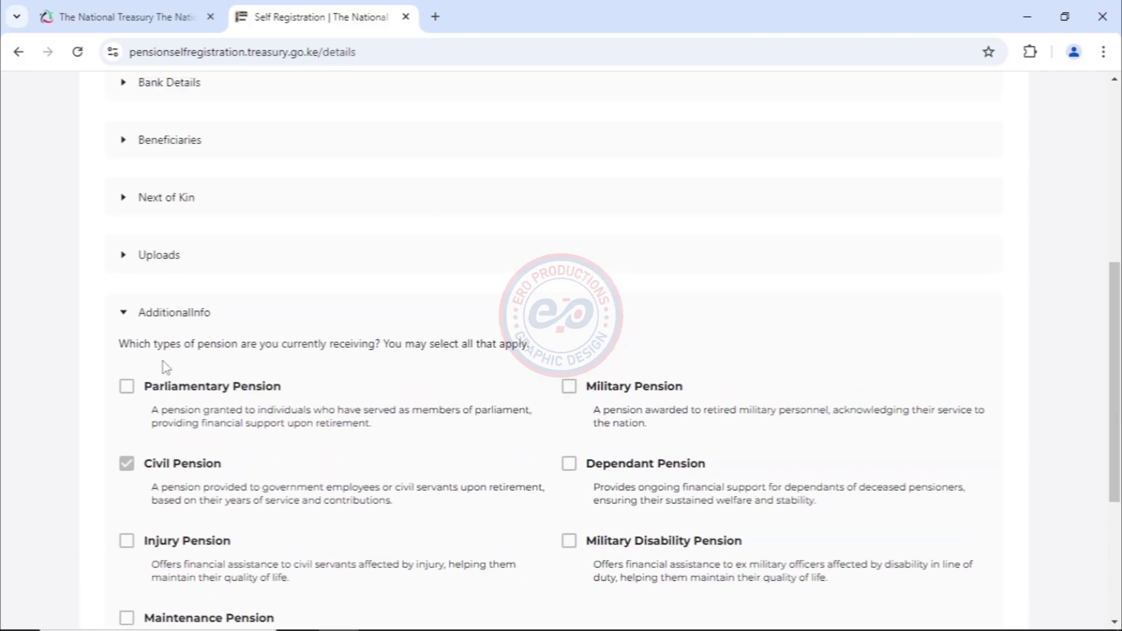
click(128, 316)
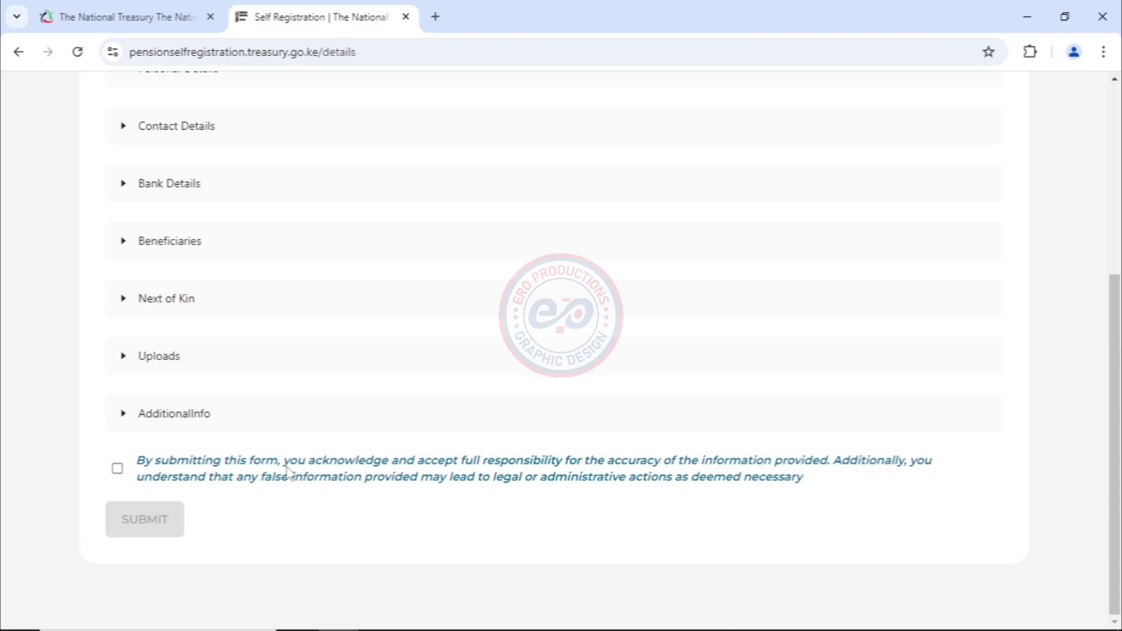
- Accept the accuracy declaration and submit the completed registration
click(118, 469)
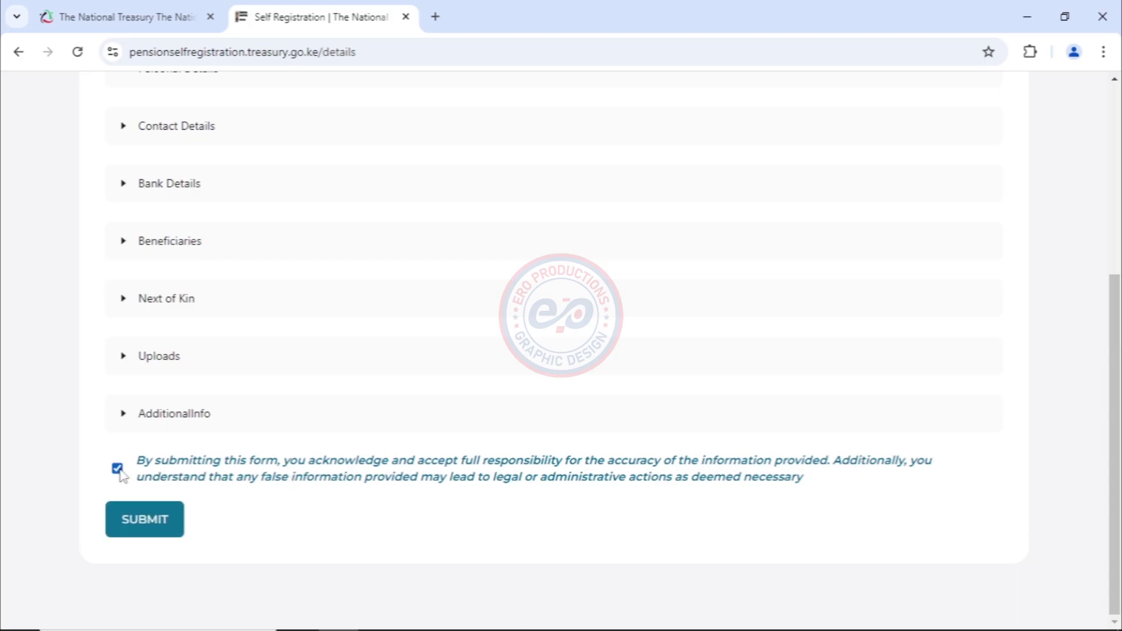
click(149, 528)
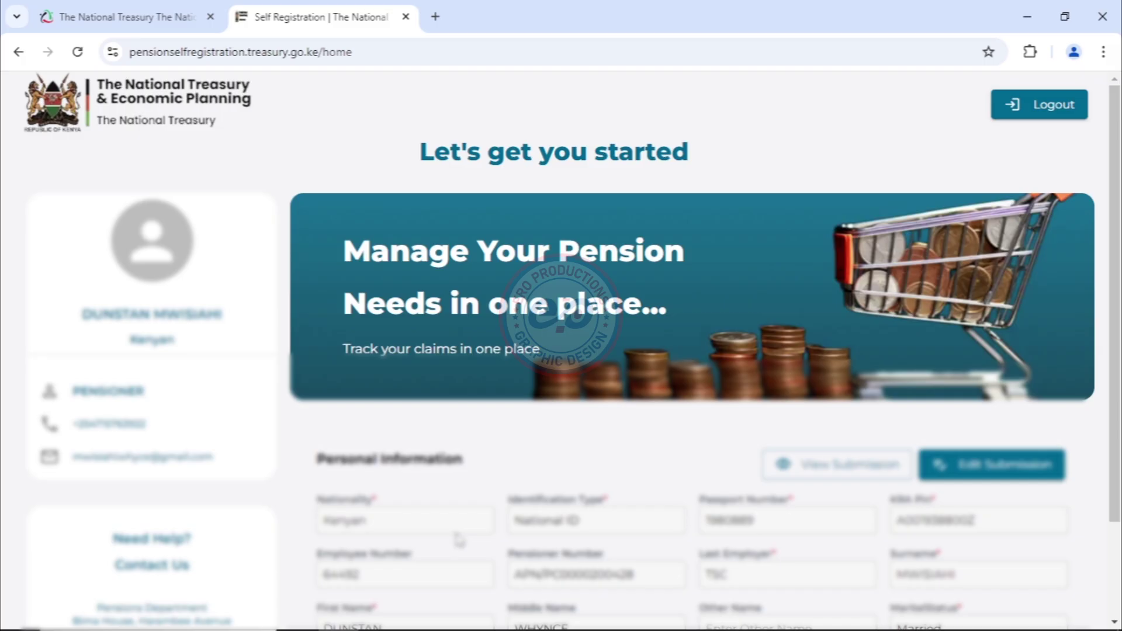
- Open the View Submission summary from the home page, then close it to return
scroll(459, 540, down, 2)
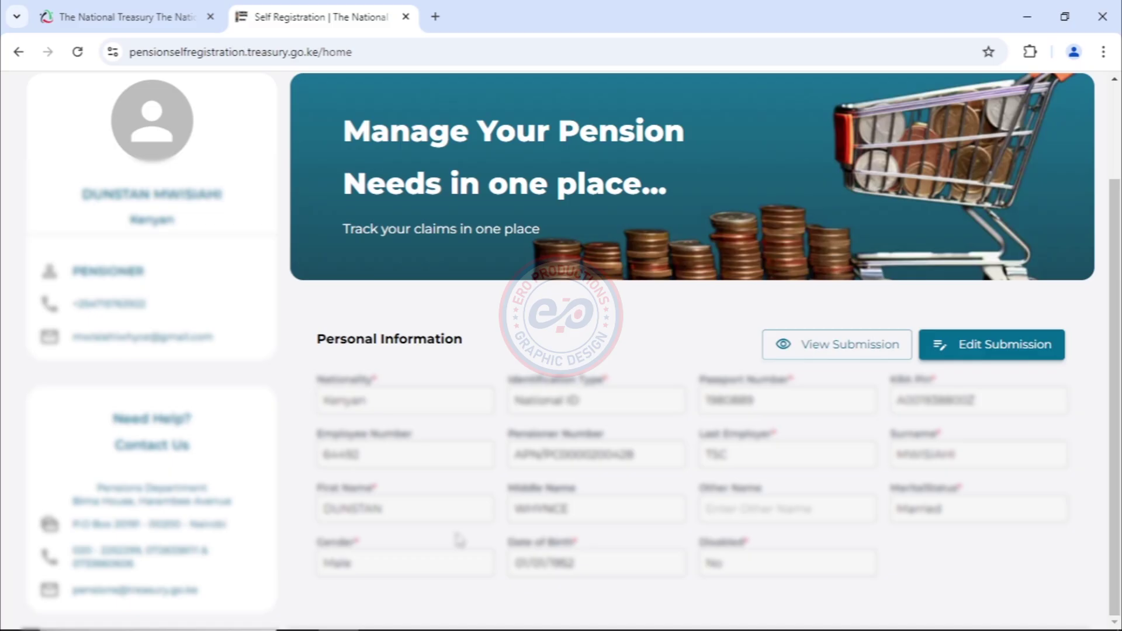
scroll(459, 540, up, 2)
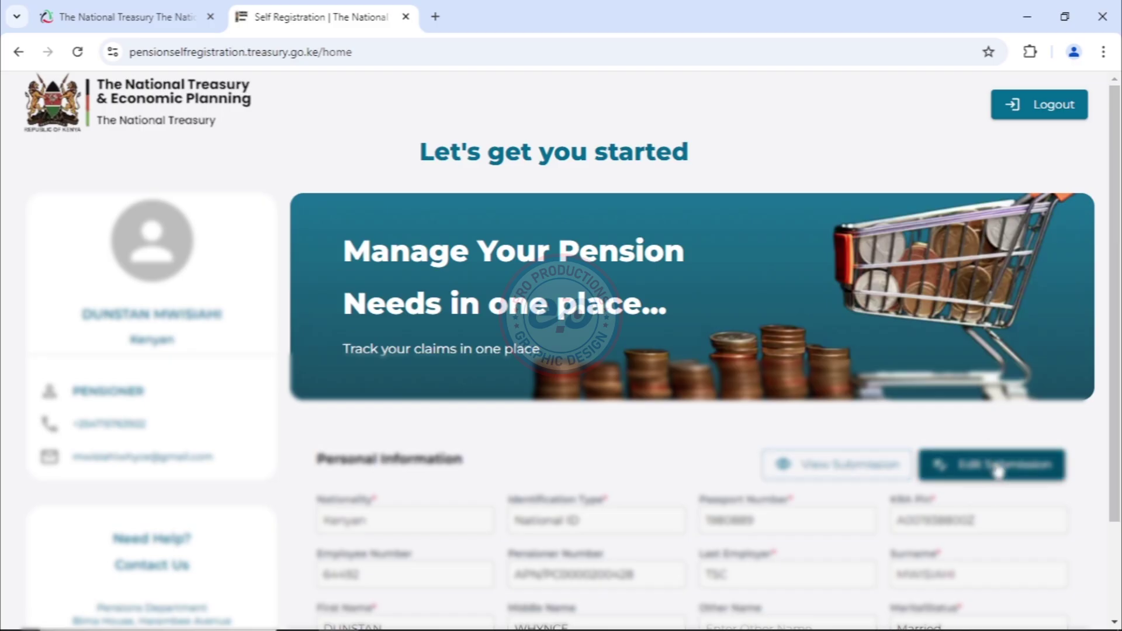
click(877, 468)
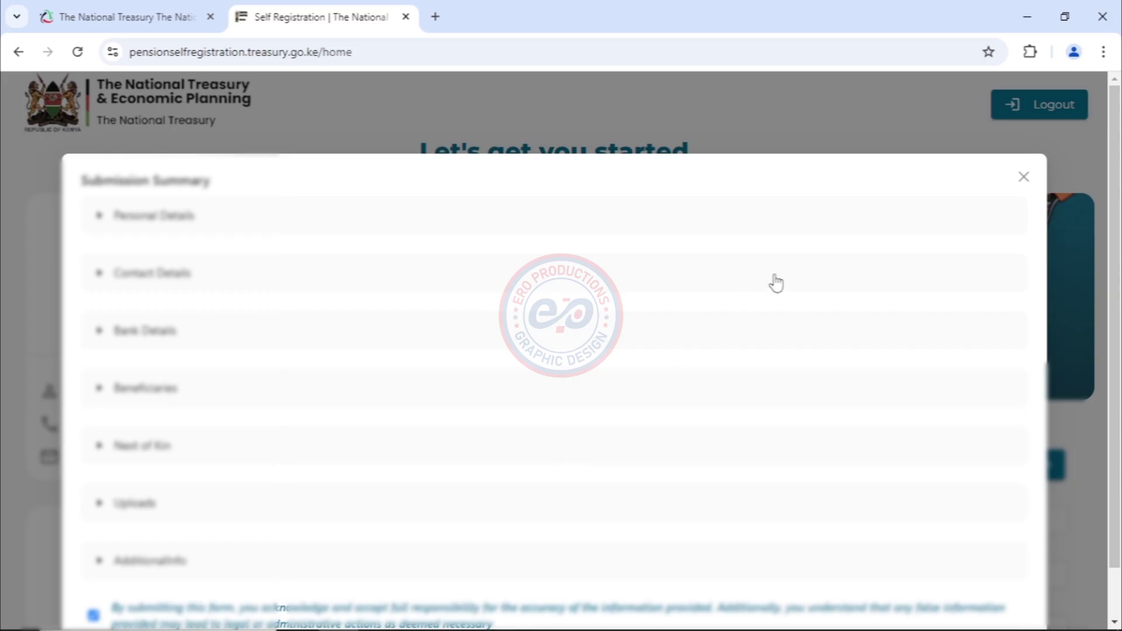
click(1023, 178)
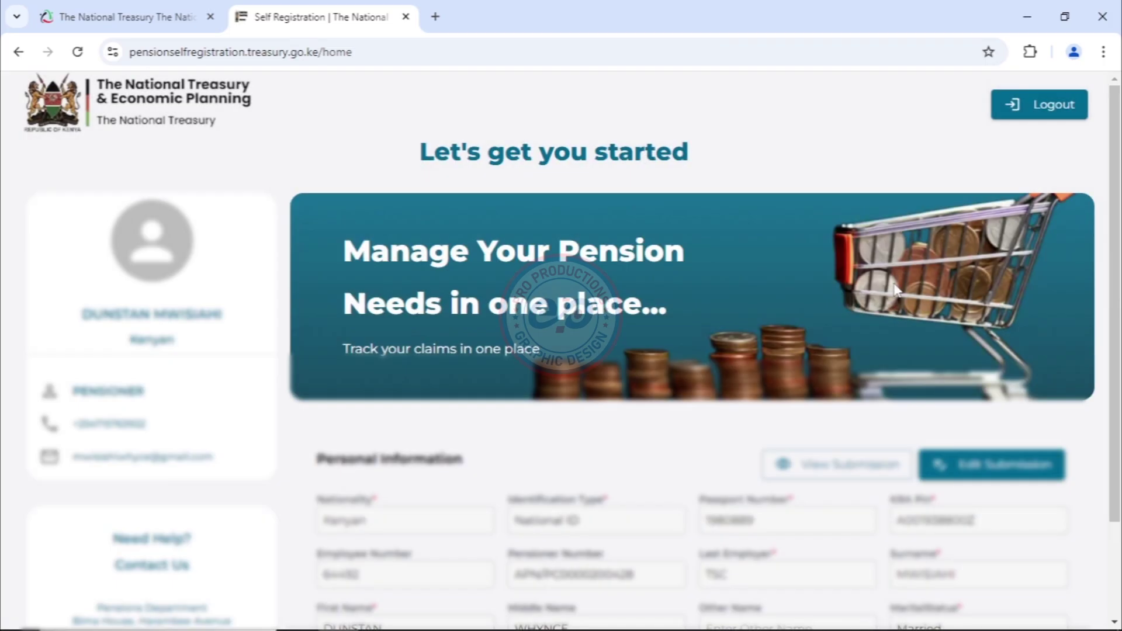
scroll(895, 288, down, 2)
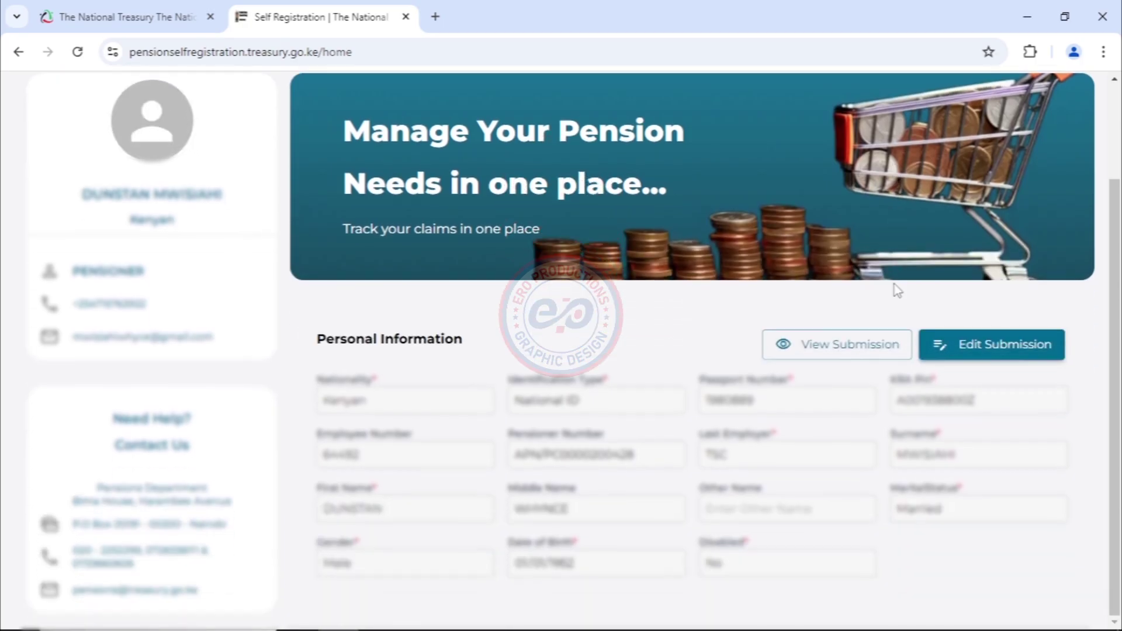
scroll(897, 290, up, 2)
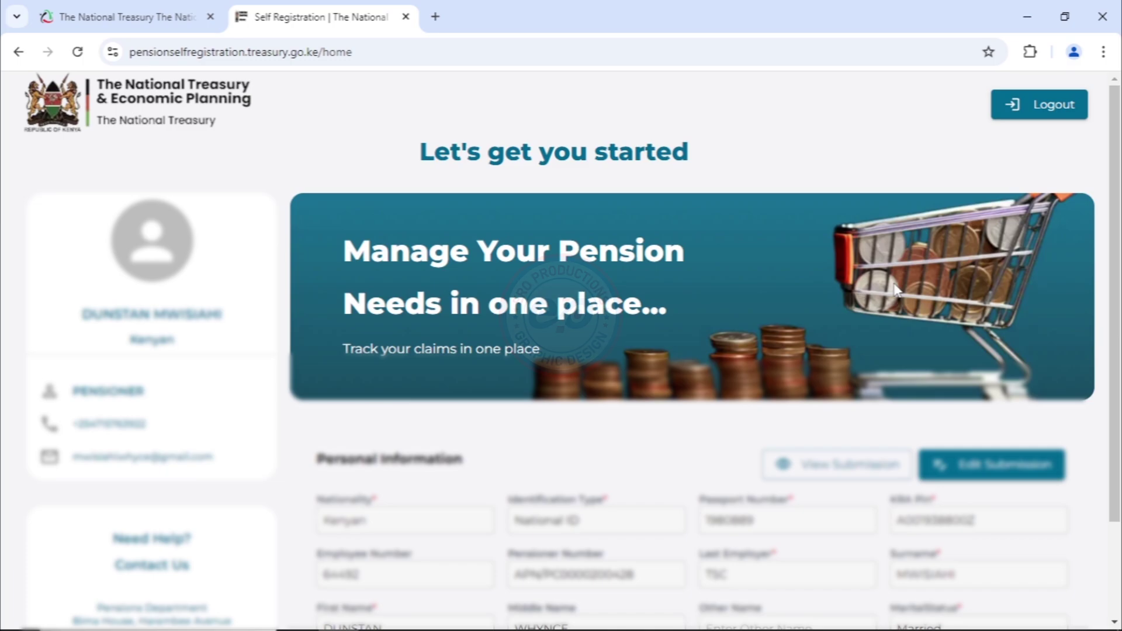